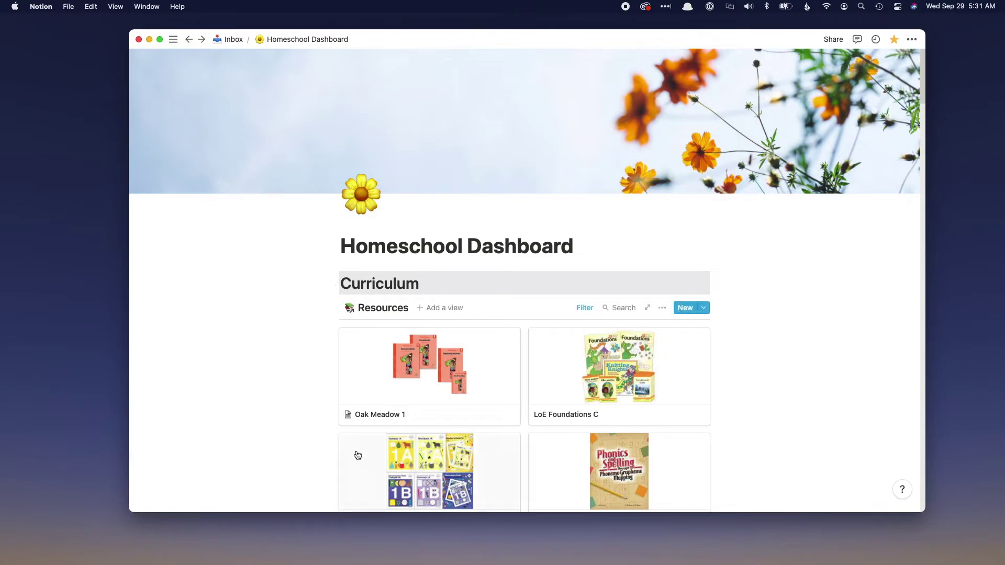
Delete the empty line below the Year-at-a-Glance heading on the Homeschool Dashboard.
scroll(661, 417, "down", 5)
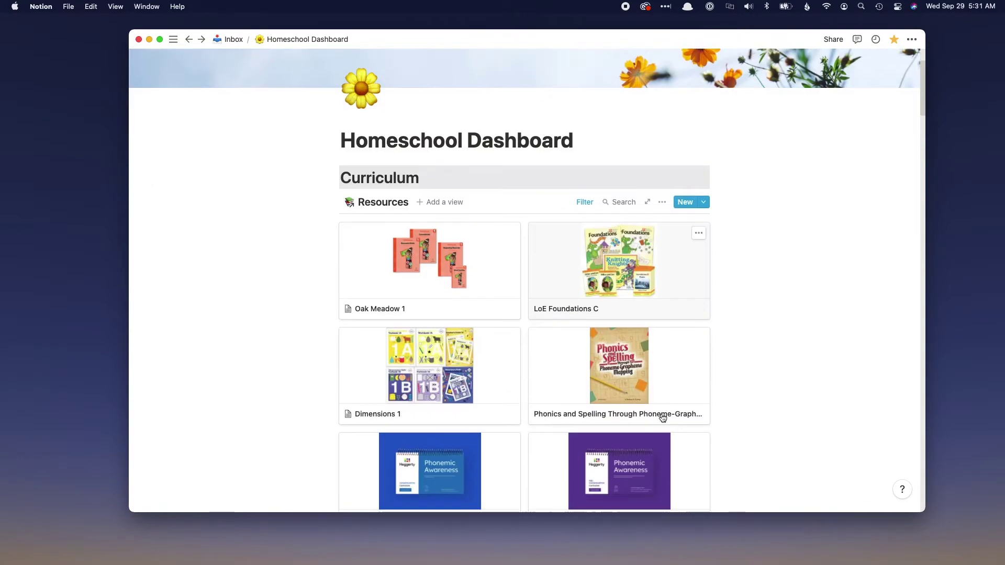
scroll(446, 370, "down", 15)
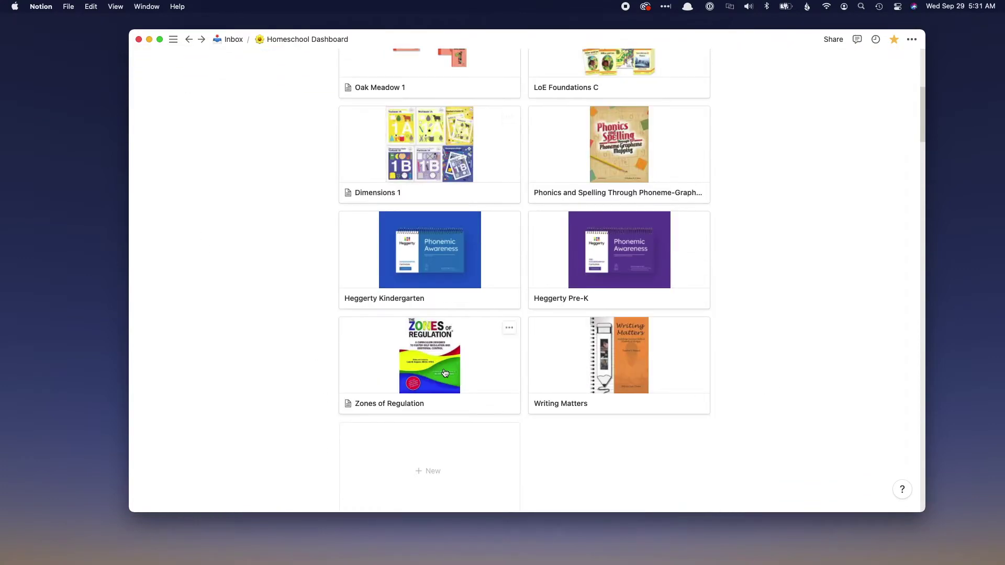
scroll(444, 369, "down", 9)
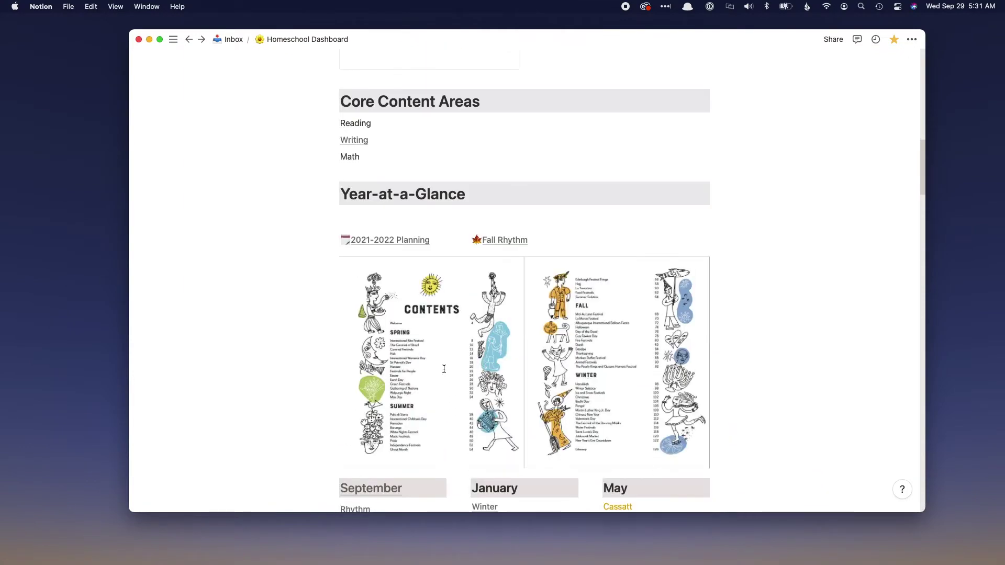
left_click(435, 163)
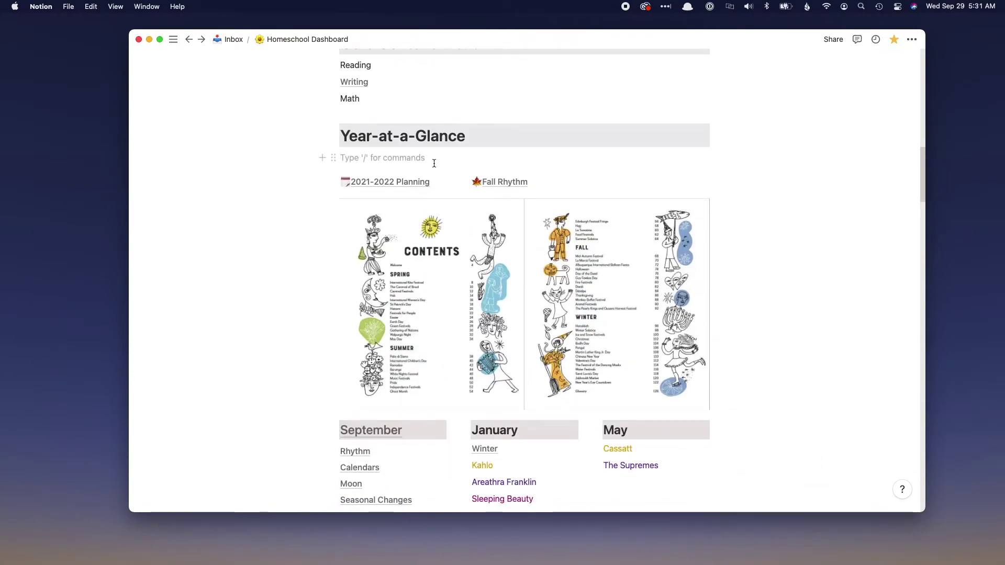
key("BackSpace")
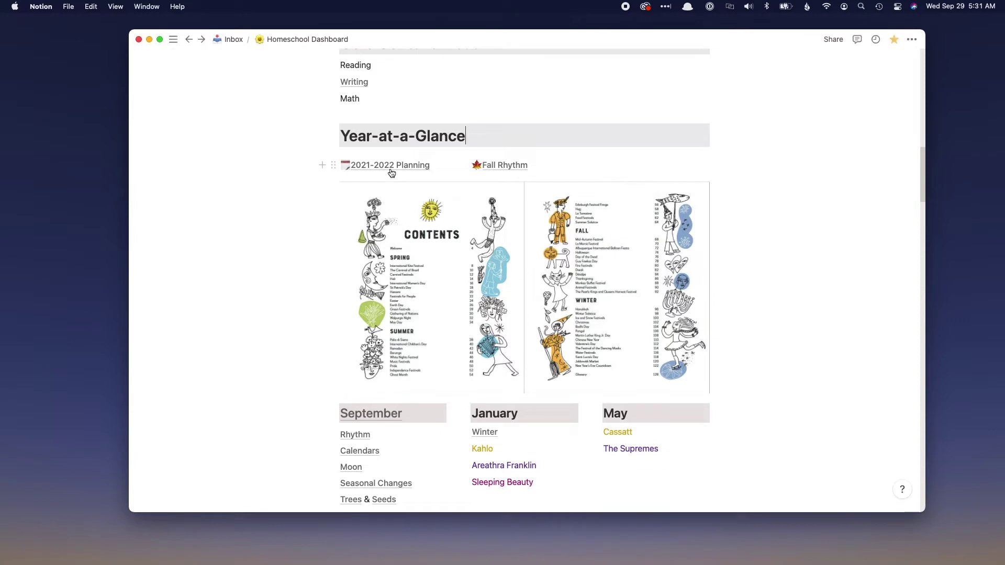
View the Fall Rhythm page, return to the dashboard and look through the monthly topic lists.
left_click(510, 167)
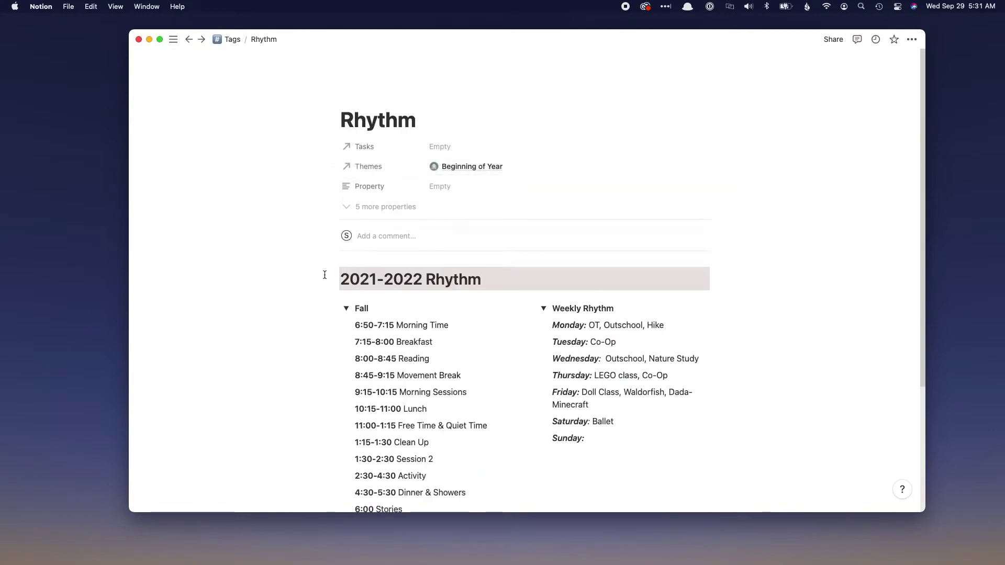
left_click(189, 39)
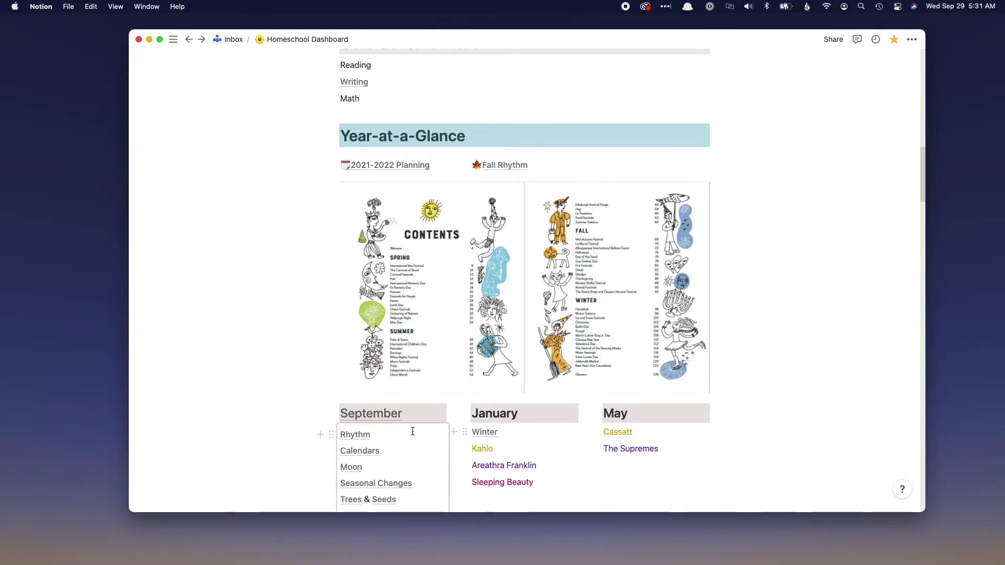
scroll(375, 455, "down", 4)
scroll(358, 438, "down", 8)
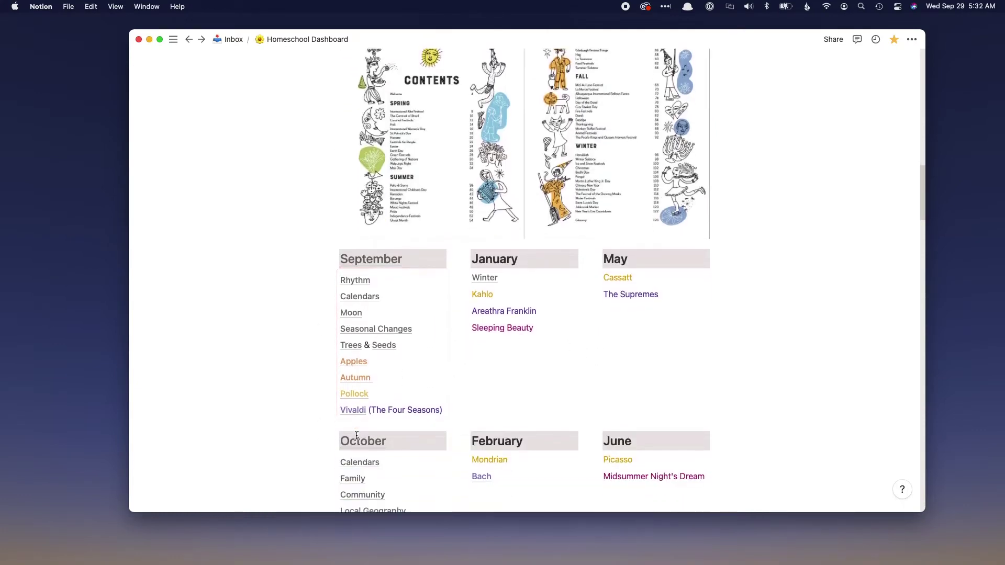
scroll(356, 436, "down", 1)
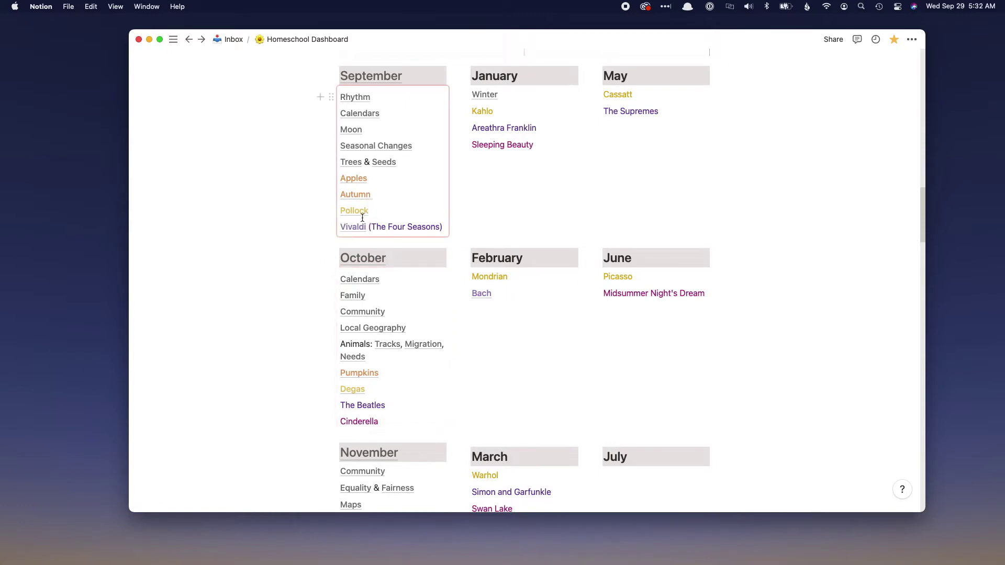
Open the Apples topic from the September list and view its Books gallery.
left_click_drag(357, 180, 359, 182)
left_click(359, 182)
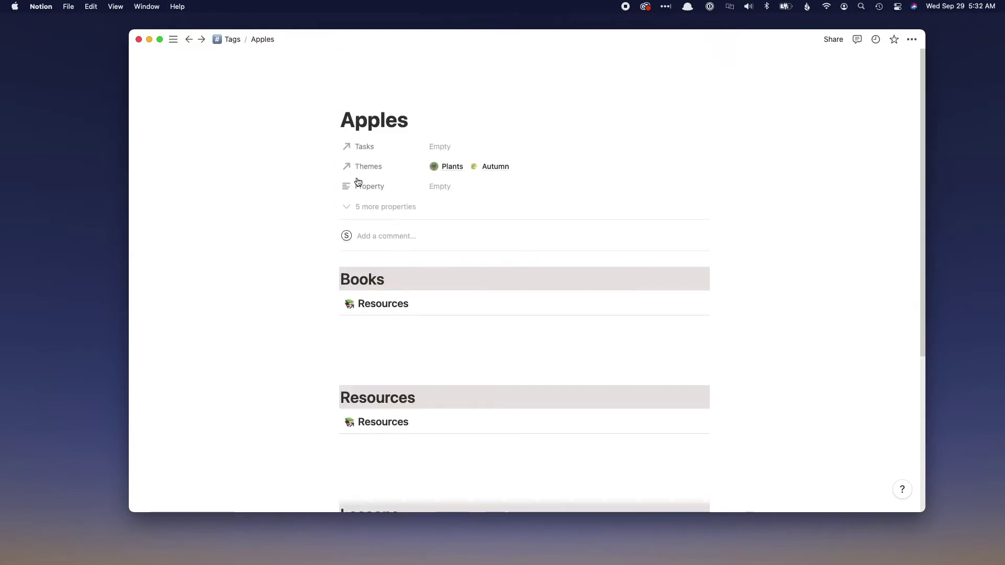
scroll(696, 377, "down", 5)
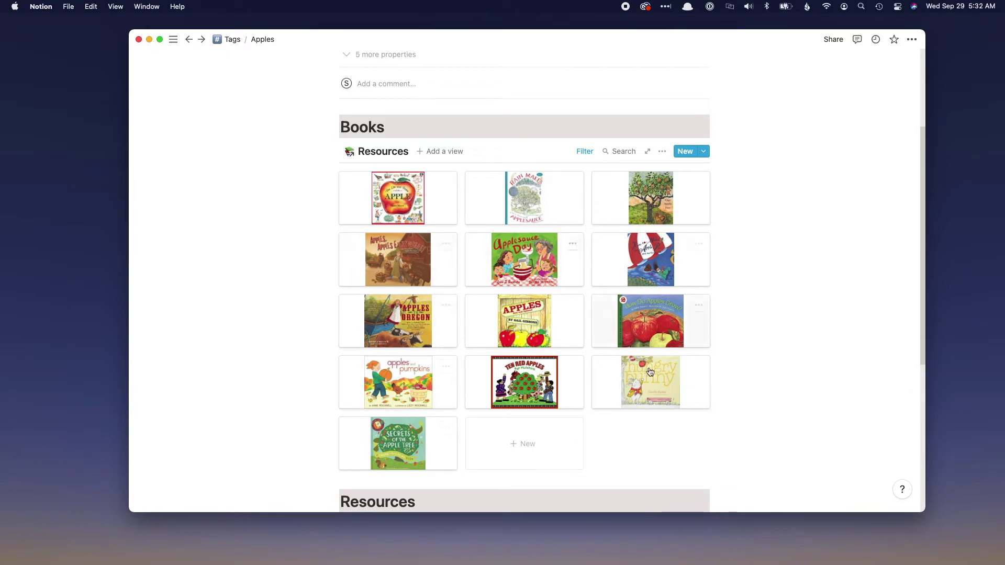
Set the Location of the book "How to Make an Apple Pie and See the World" to Library and close its entry.
left_click(645, 256)
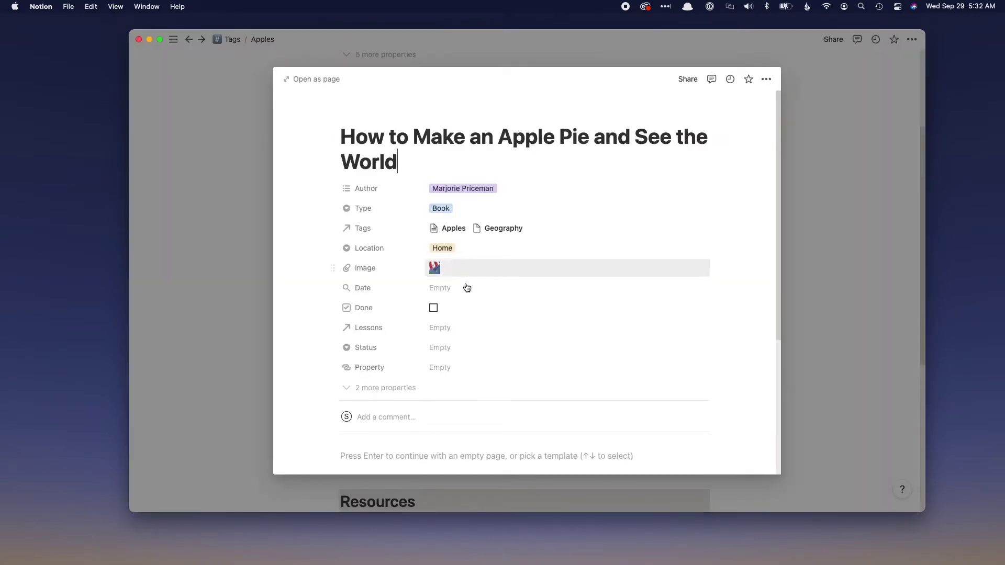
left_click(432, 247)
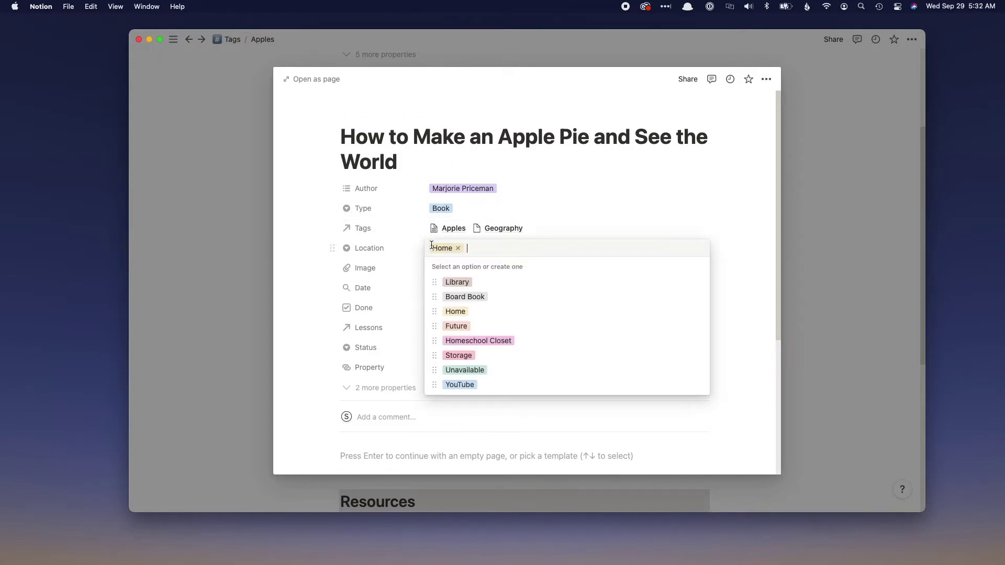
left_click(456, 283)
left_click(853, 308)
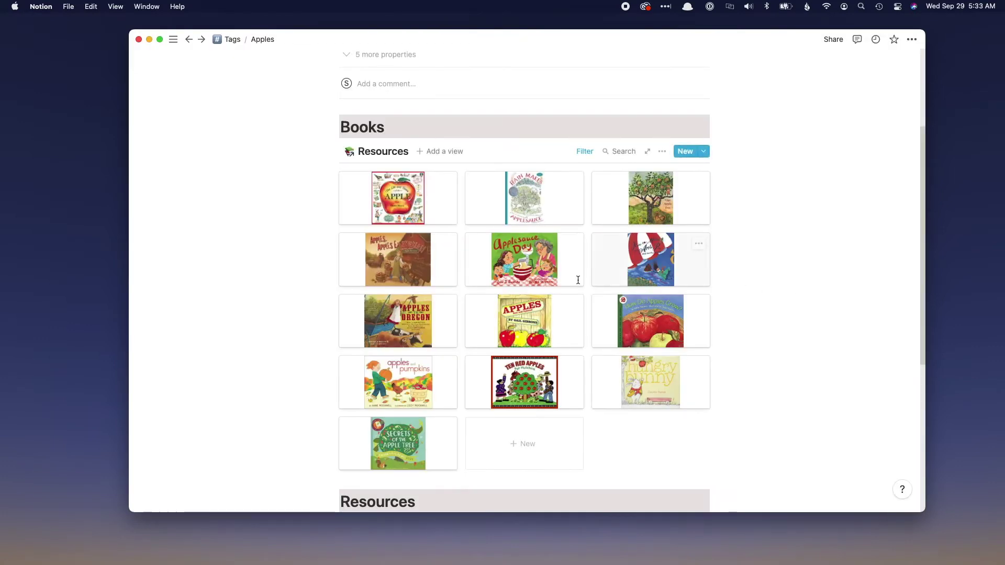
Check the details of the book "Applesauce Day" and return to the Books gallery.
left_click(525, 278)
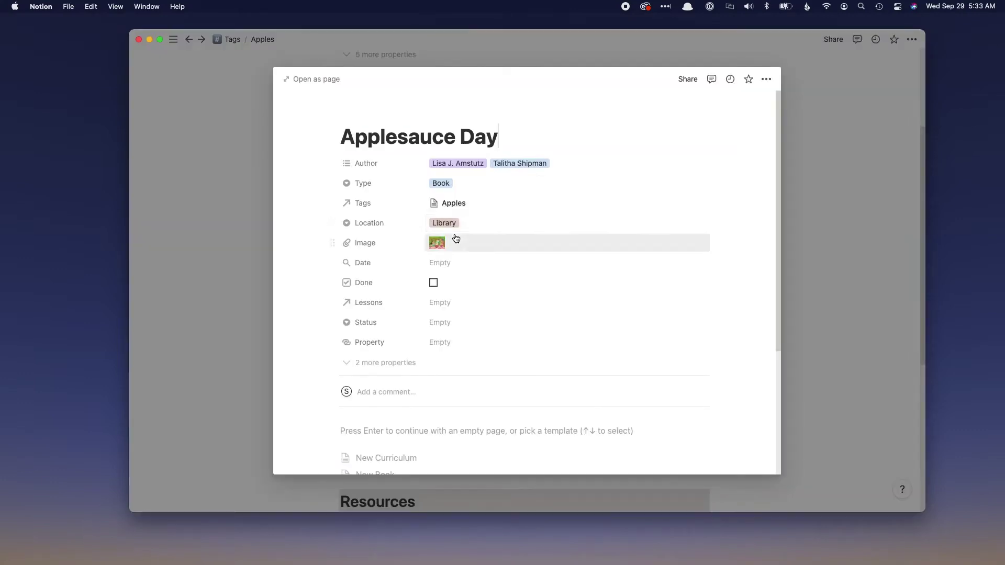
left_click(826, 327)
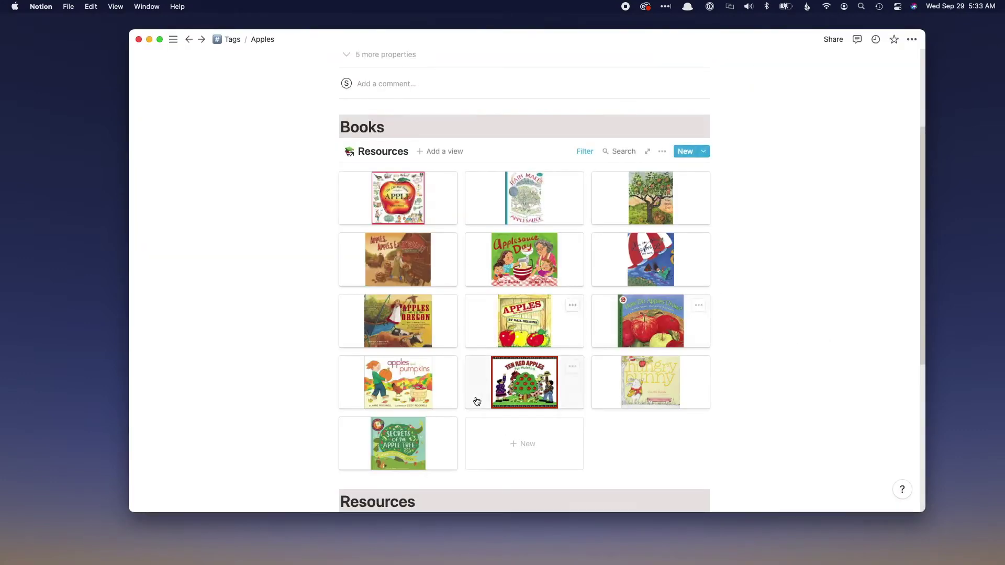
scroll(476, 398, "down", 1)
scroll(474, 408, "down", 1)
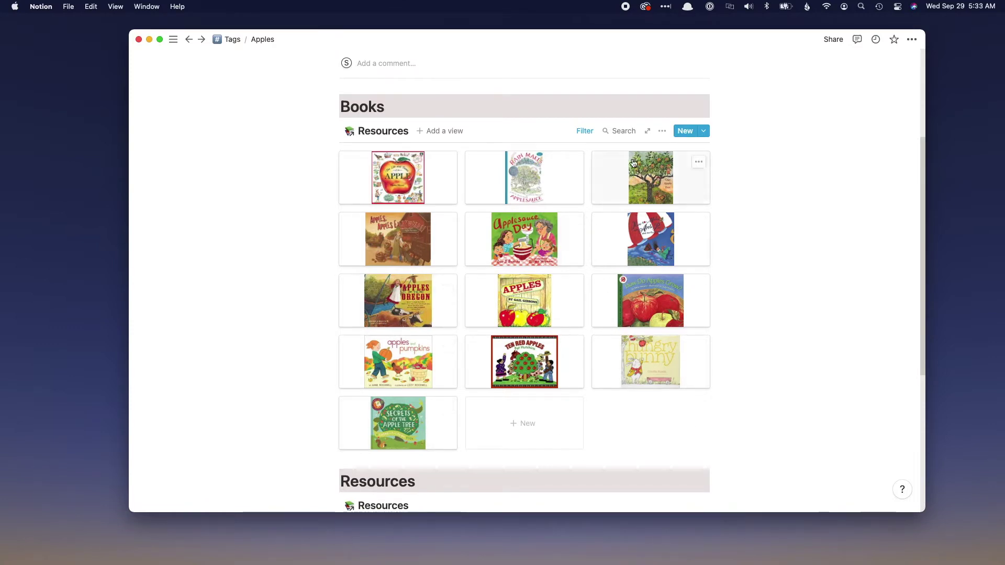
Inspect the property display settings of the Books gallery view and close them unchanged.
left_click(662, 131)
left_click(692, 222)
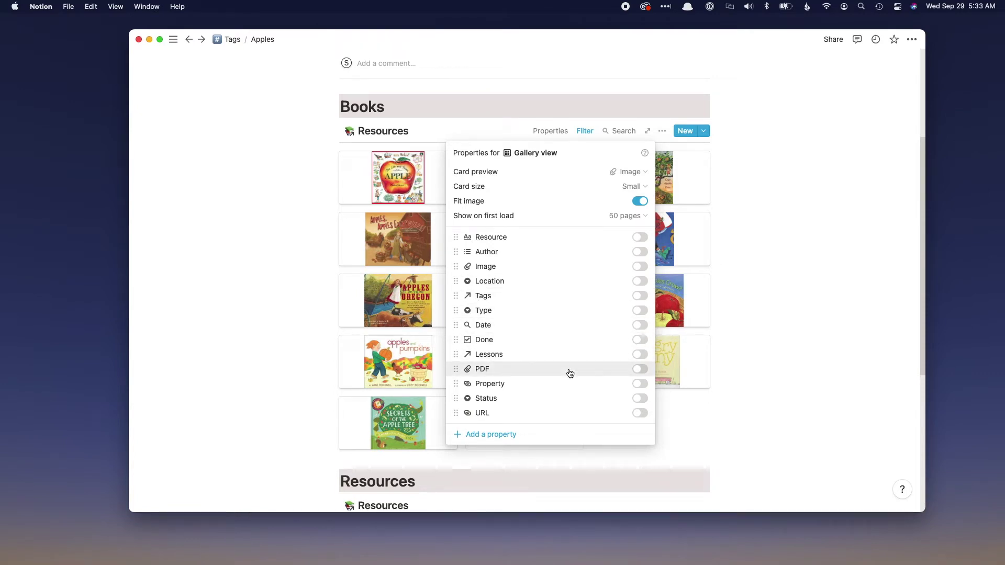
left_click(689, 360)
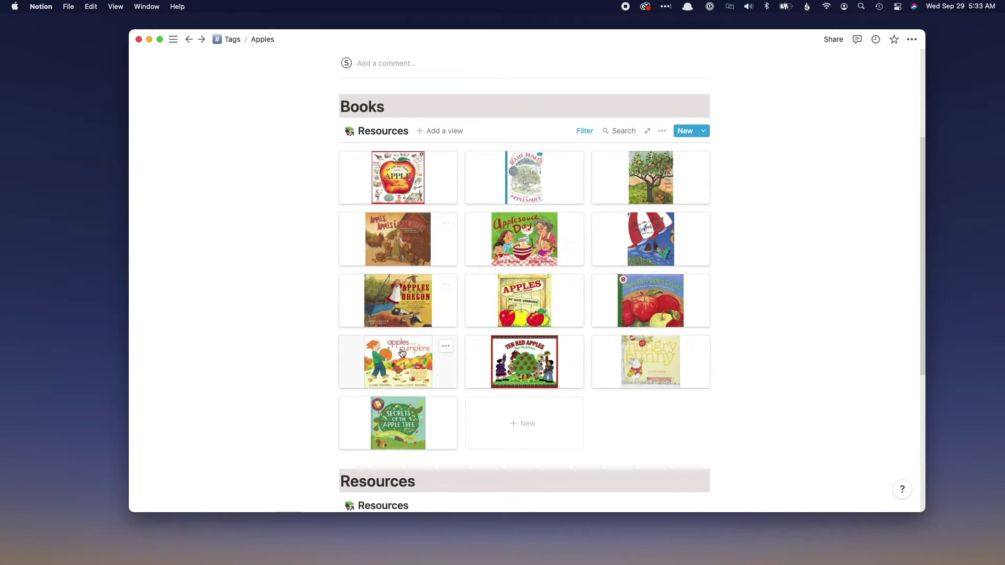
Add a second condition to the Type filter group of the Books gallery.
left_click(663, 131)
left_click(586, 132)
left_click(586, 132)
left_click(482, 221)
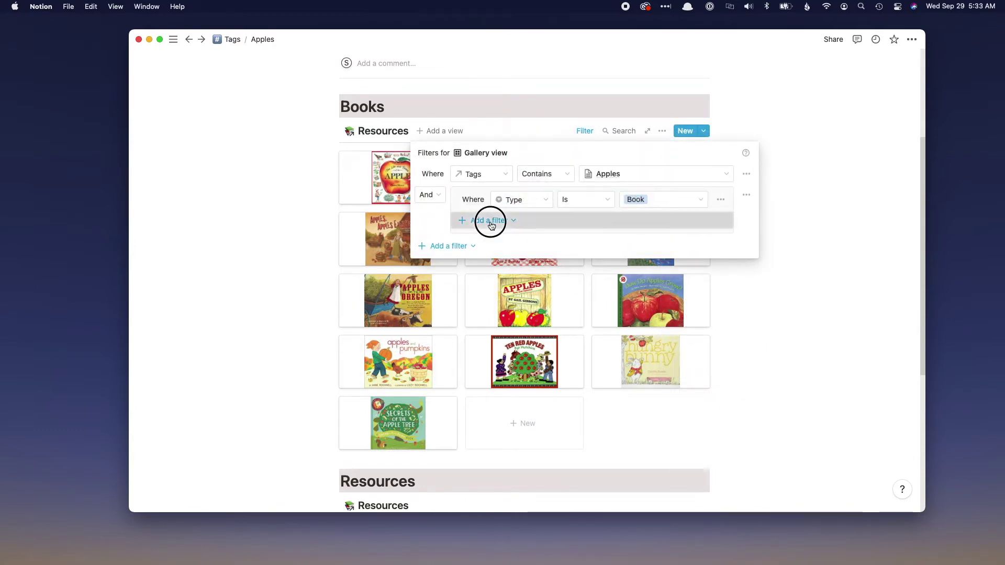
left_click(508, 240)
left_click(472, 220)
left_click(475, 243)
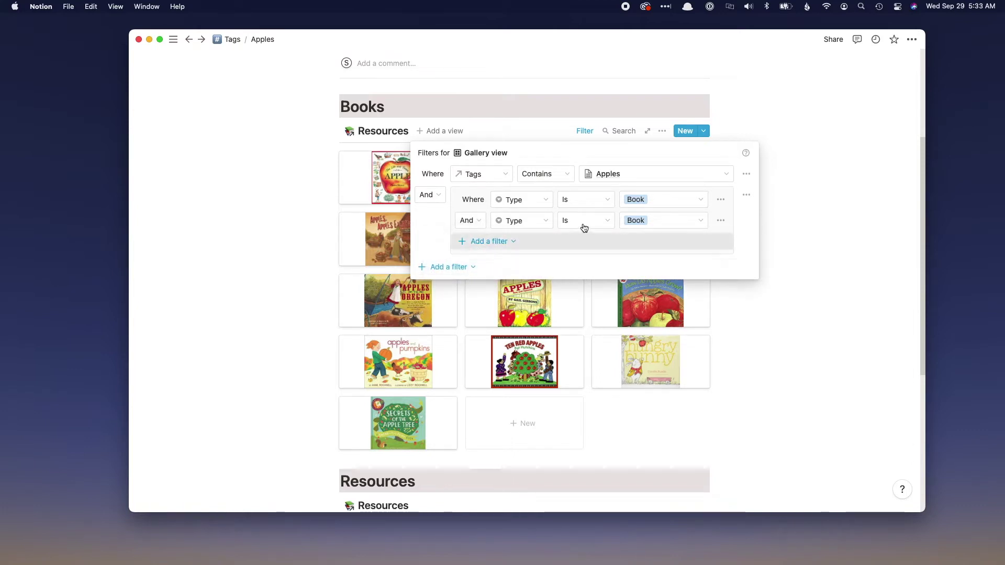
Set the new filter condition to Location is Library and close the filter settings.
left_click(533, 220)
left_click(518, 351)
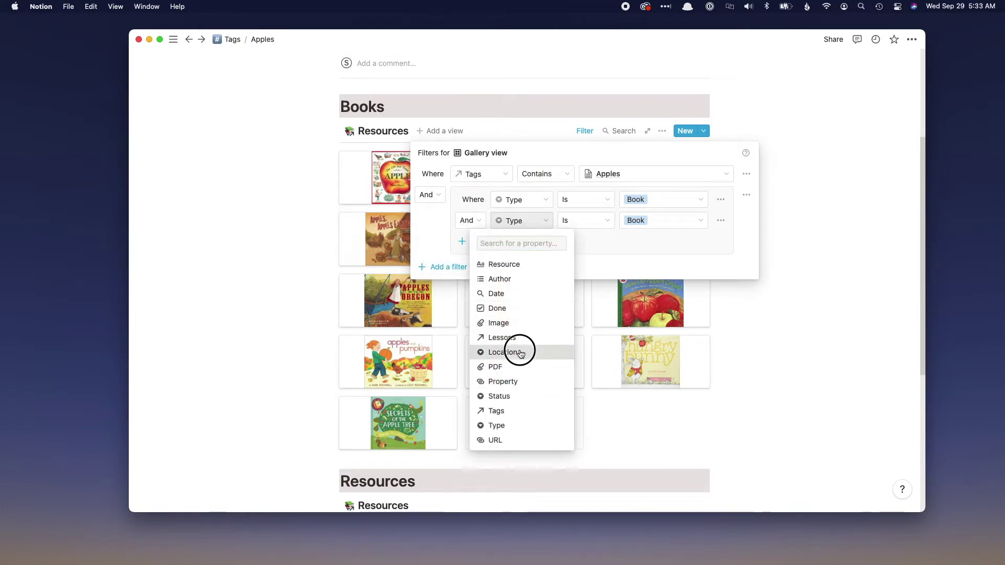
left_click(649, 222)
left_click(650, 282)
left_click(815, 344)
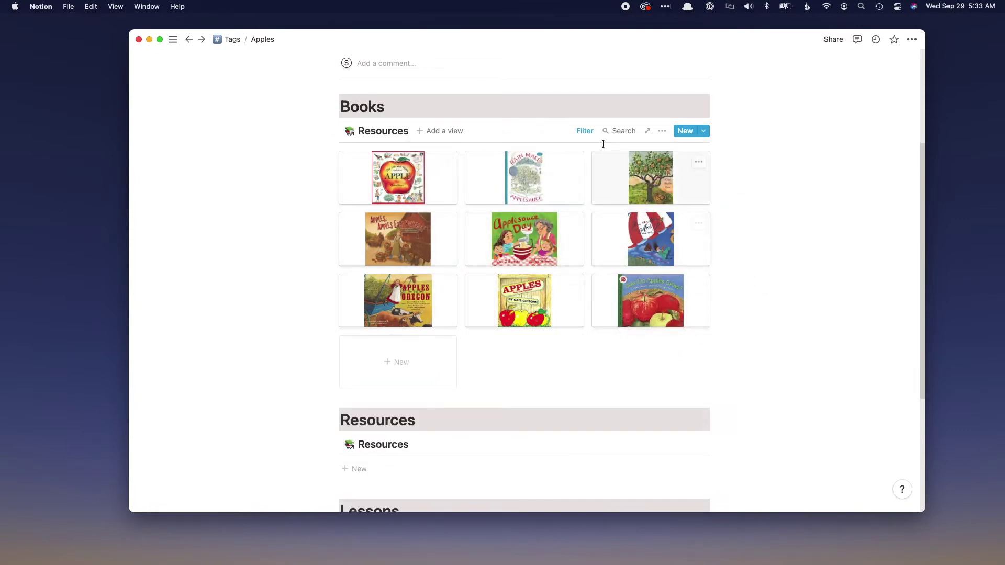
Remove the Location is Library condition from the Books gallery filter.
left_click(585, 131)
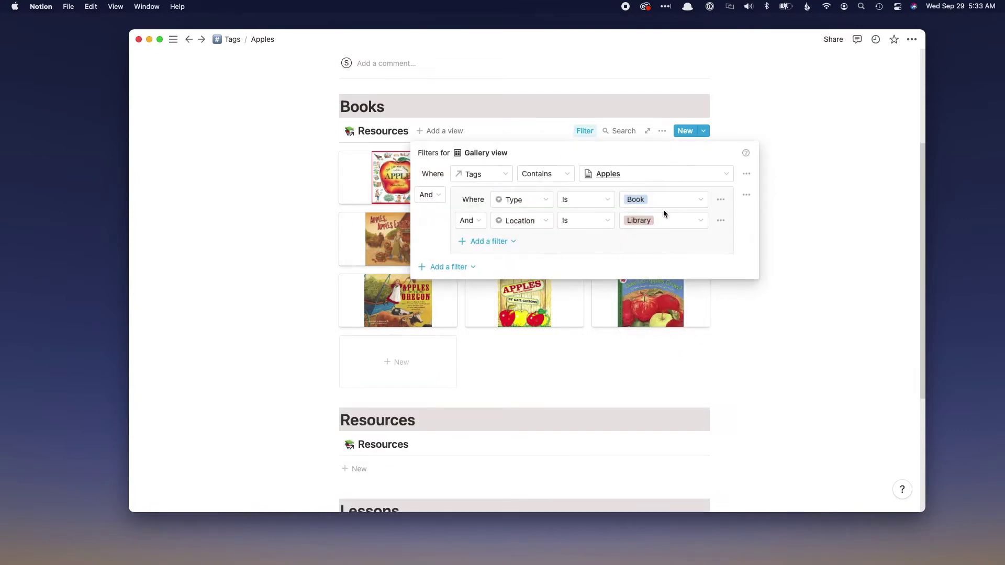
left_click(714, 226)
left_click(714, 238)
left_click(748, 300)
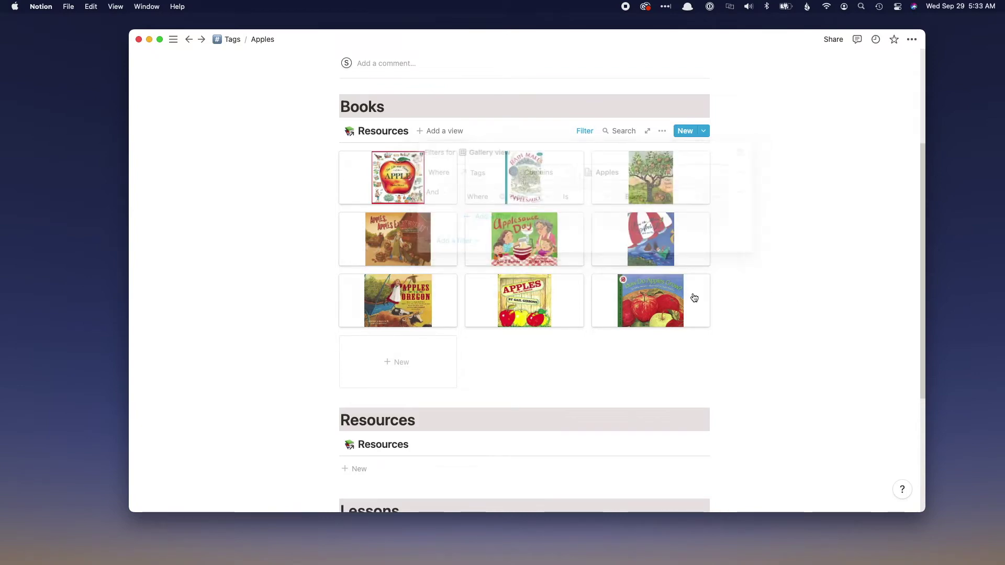
Return from the Apples page to the Homeschool Dashboard.
scroll(709, 308, "down", 3)
scroll(709, 308, "up", 8)
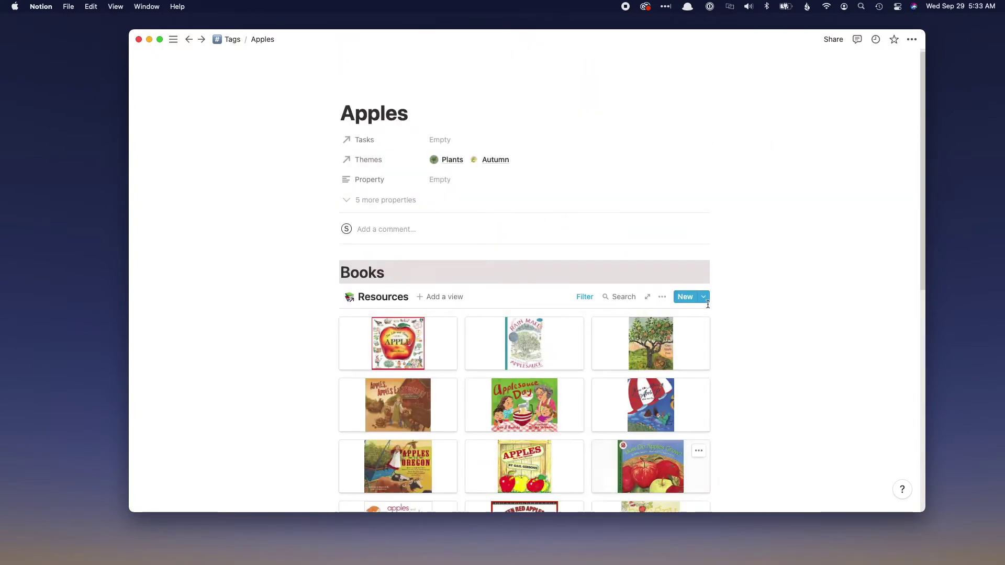
left_click(189, 40)
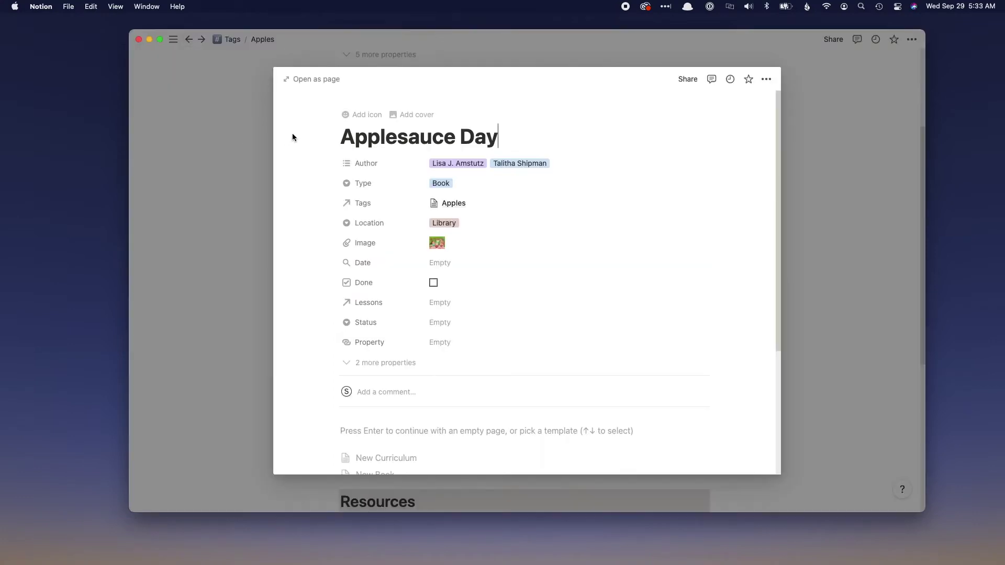
left_click(189, 40)
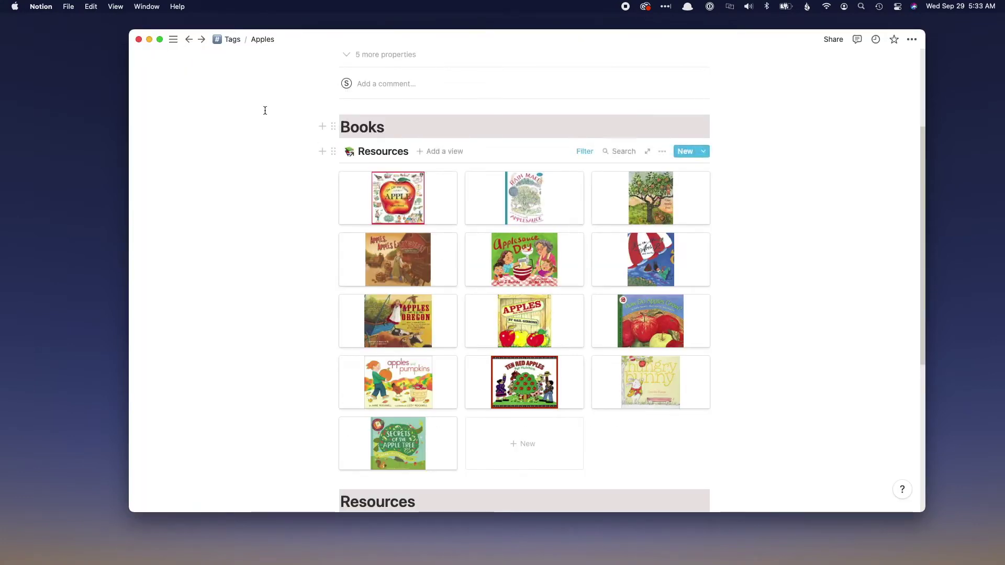
left_click(189, 40)
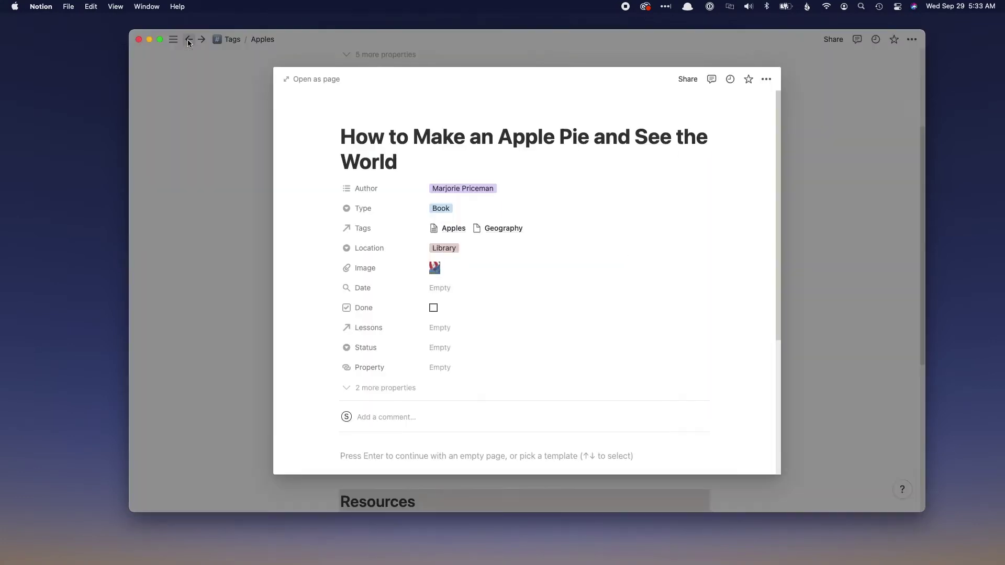
left_click(188, 39)
Open the September page from Year-at-a-Glance and view its Main Topics and the Apples books under Morning Time.
scroll(504, 314, "up", 15)
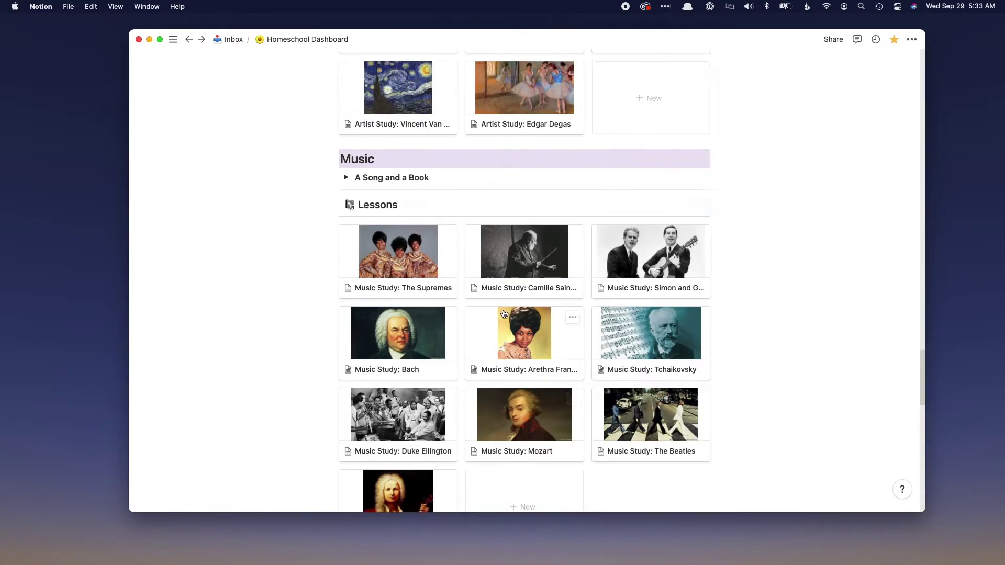
scroll(505, 314, "up", 5)
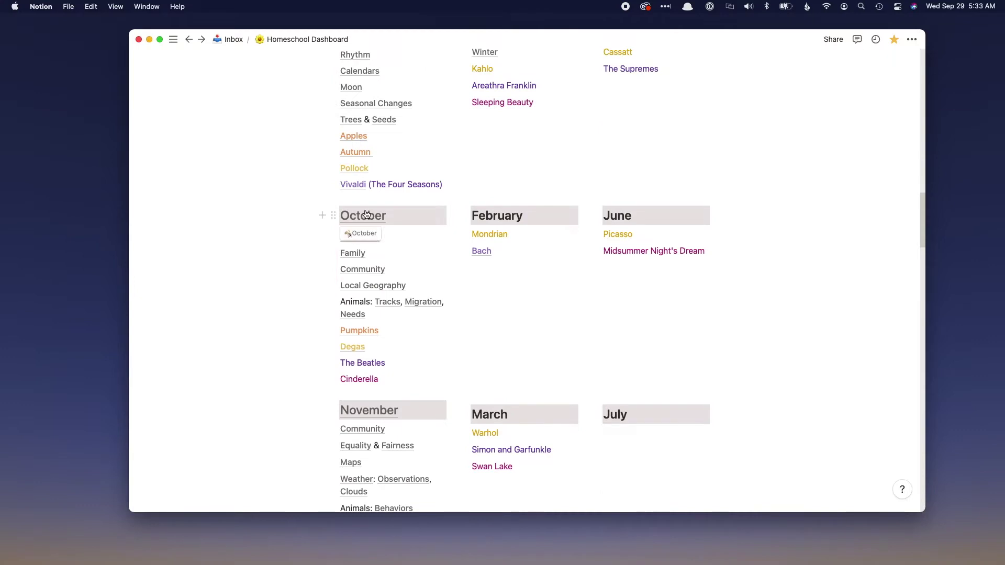
scroll(370, 210, "up", 2)
left_click(372, 67)
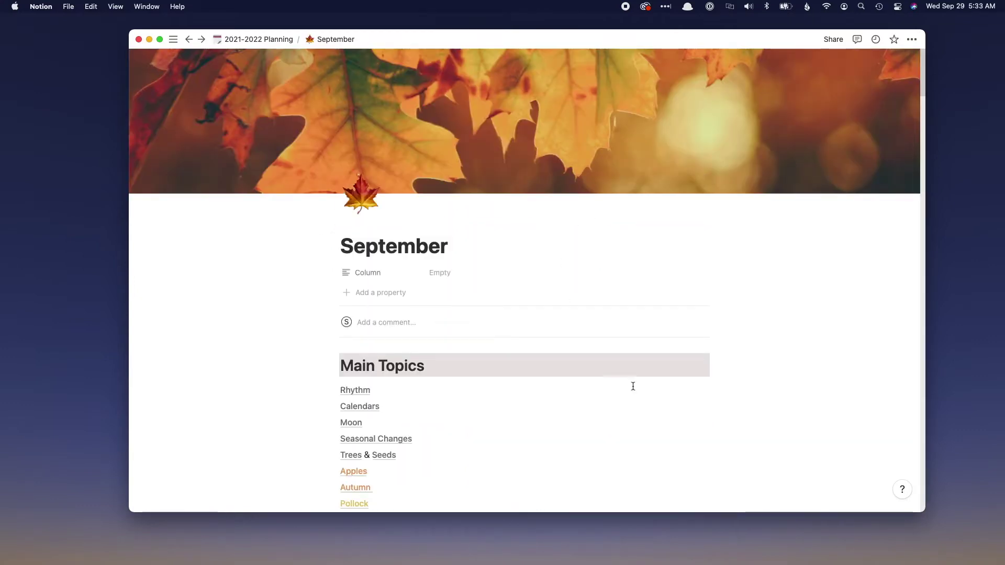
scroll(745, 410, "down", 5)
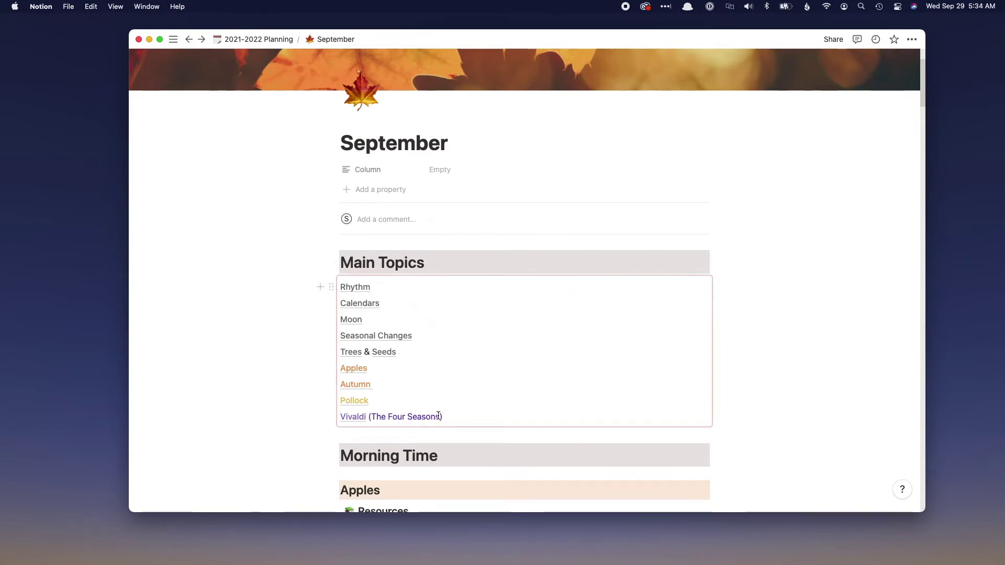
scroll(564, 375, "down", 5)
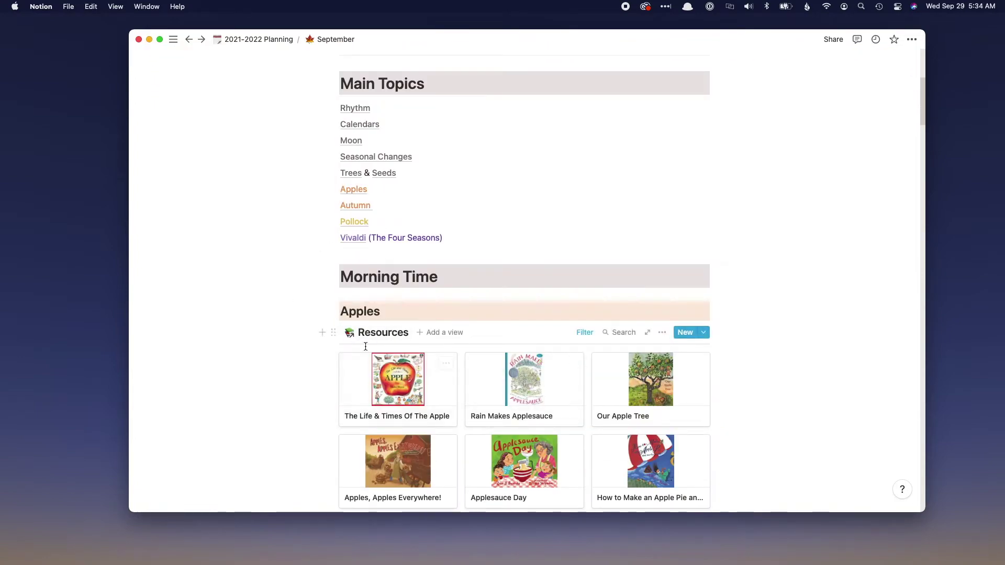
scroll(454, 398, "down", 5)
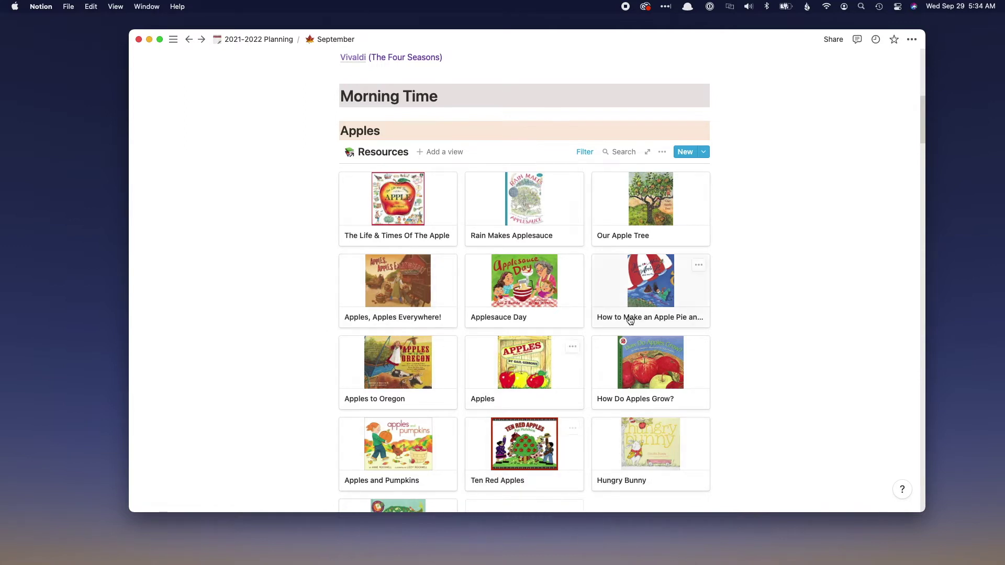
Look through the rest of the September page: the Autumn, Pollock and Vivaldi resources and the Oak Meadow lesson outline.
scroll(493, 466, "down", 8)
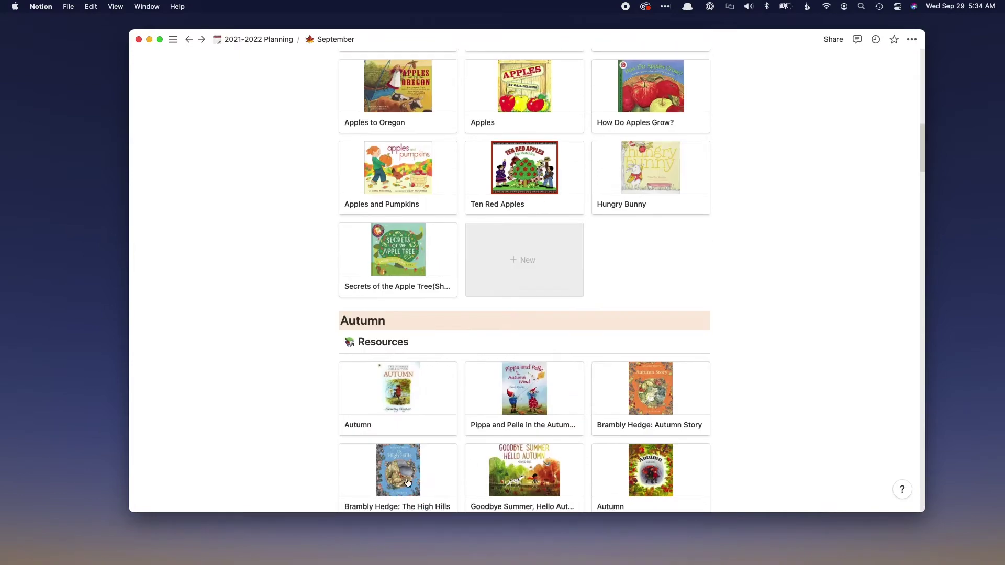
scroll(645, 414, "down", 6)
scroll(645, 411, "down", 15)
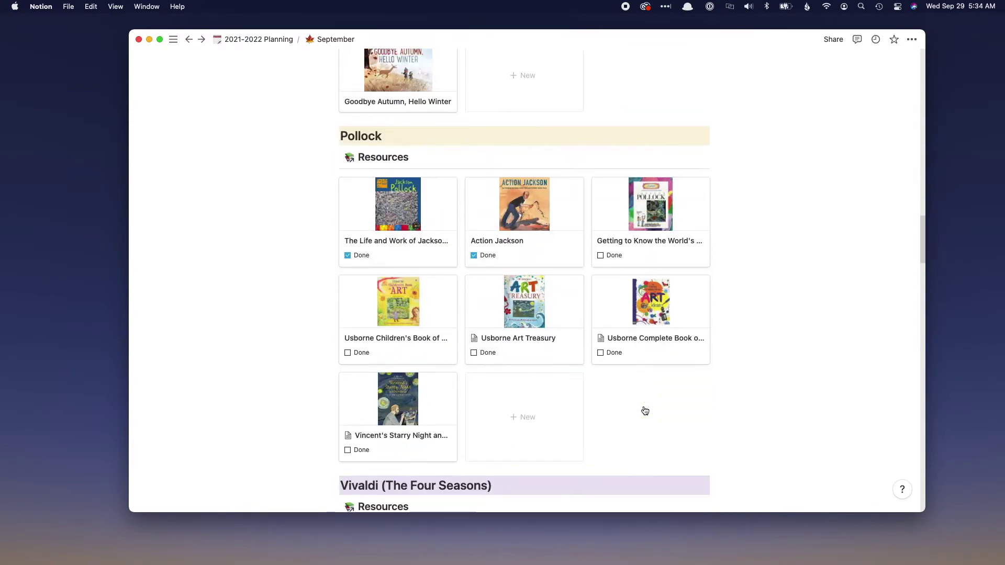
scroll(592, 419, "down", 12)
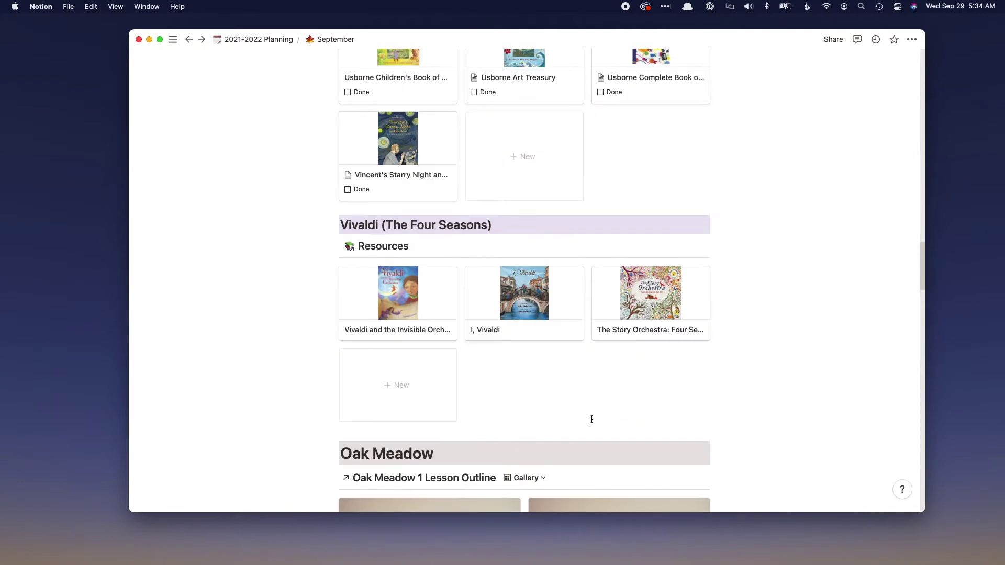
scroll(591, 424, "down", 4)
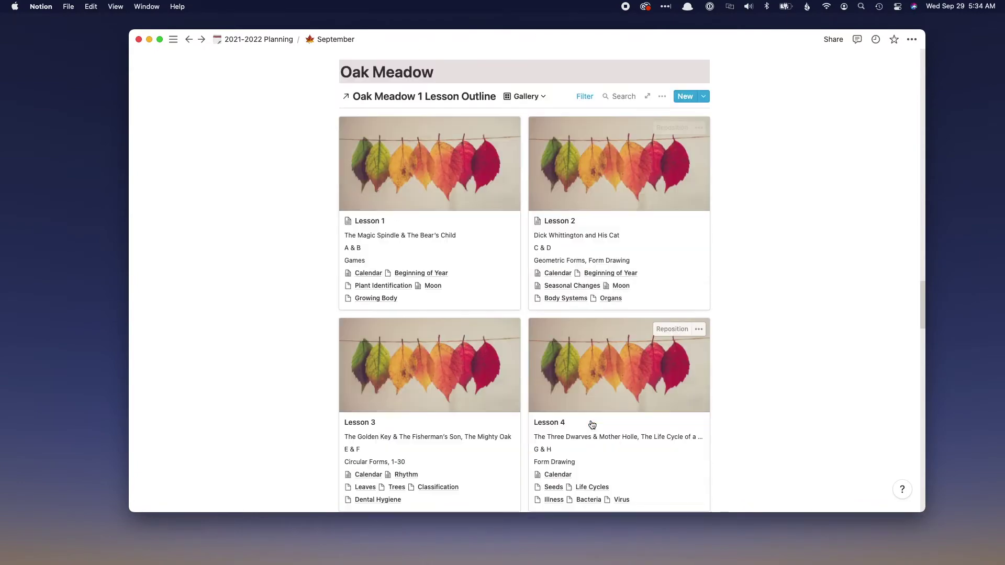
scroll(466, 457, "up", 20)
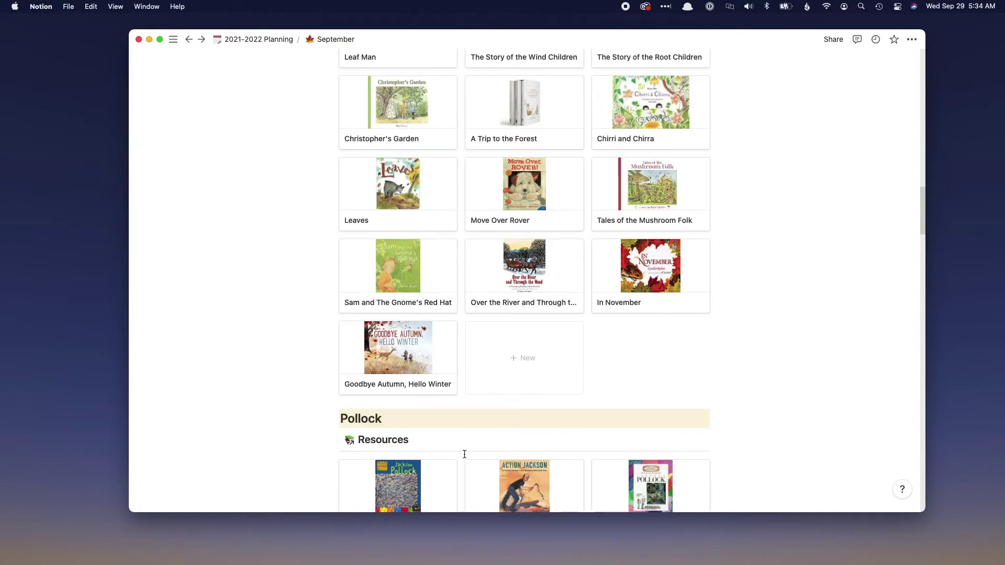
scroll(398, 314, "up", 15)
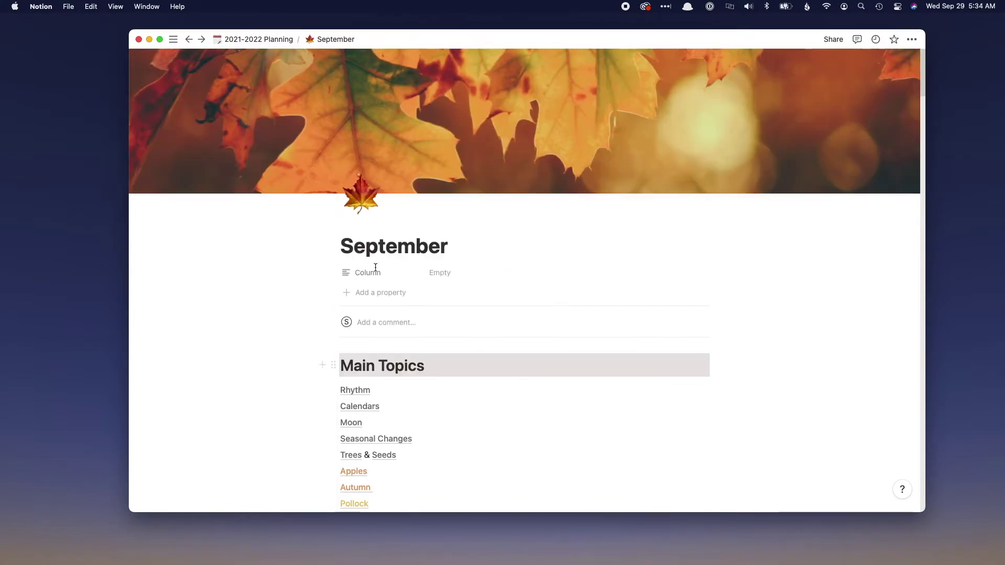
Return to the Homeschool Dashboard and open the October page to view its Main Topics and the Pumpkins books.
left_click(189, 39)
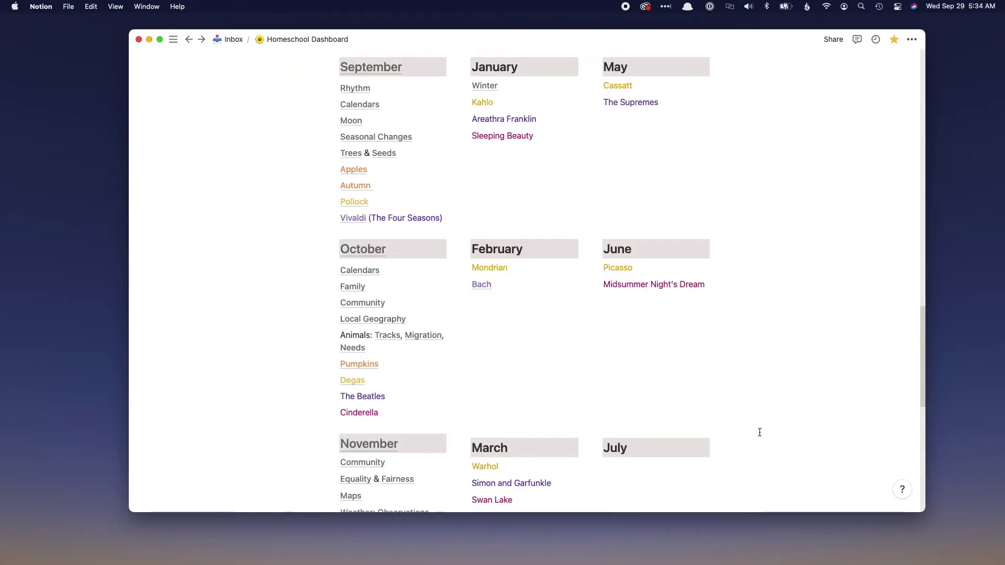
left_click(362, 249)
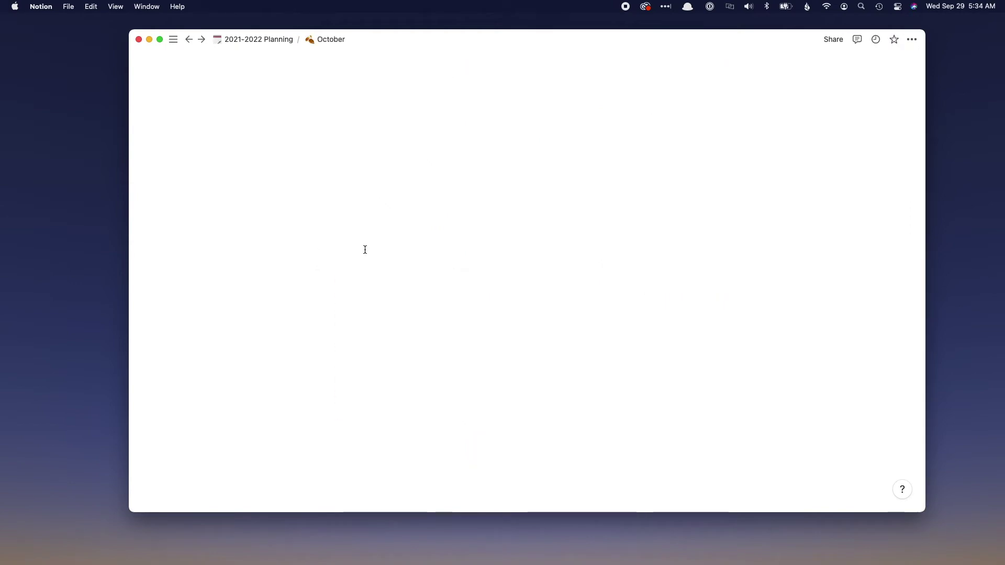
scroll(602, 418, "down", 5)
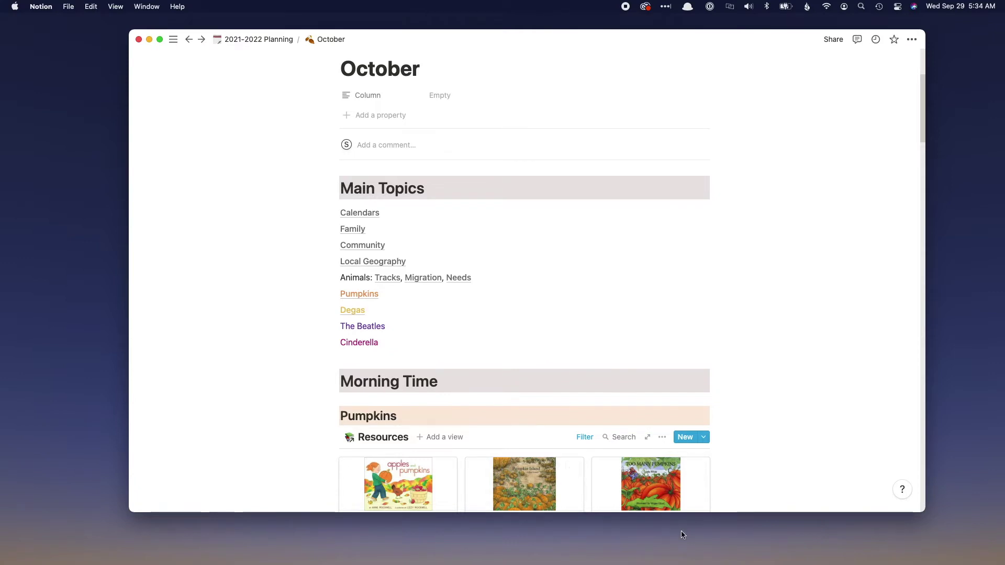
scroll(723, 461, "down", 3)
scroll(723, 499, "down", 2)
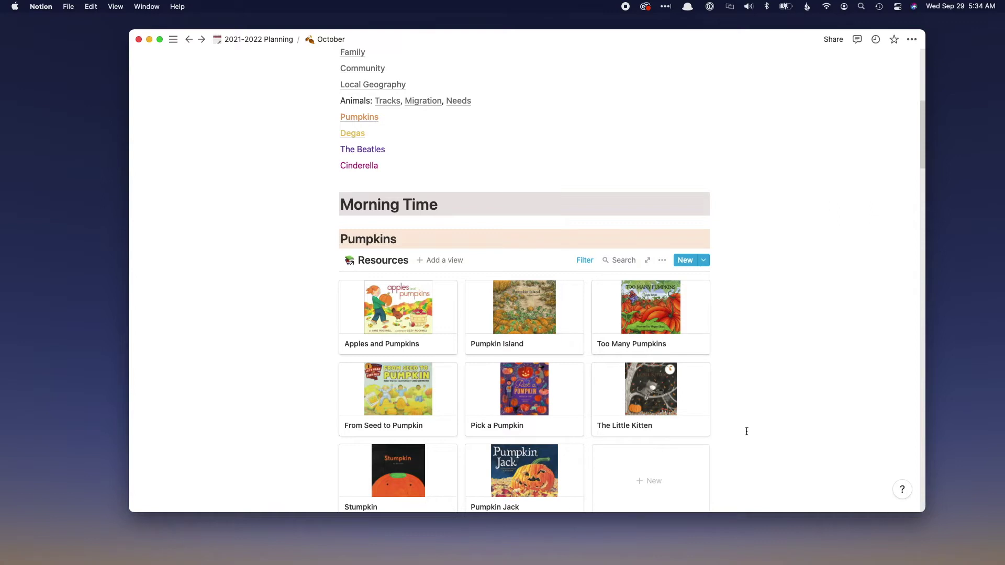
scroll(735, 451, "down", 2)
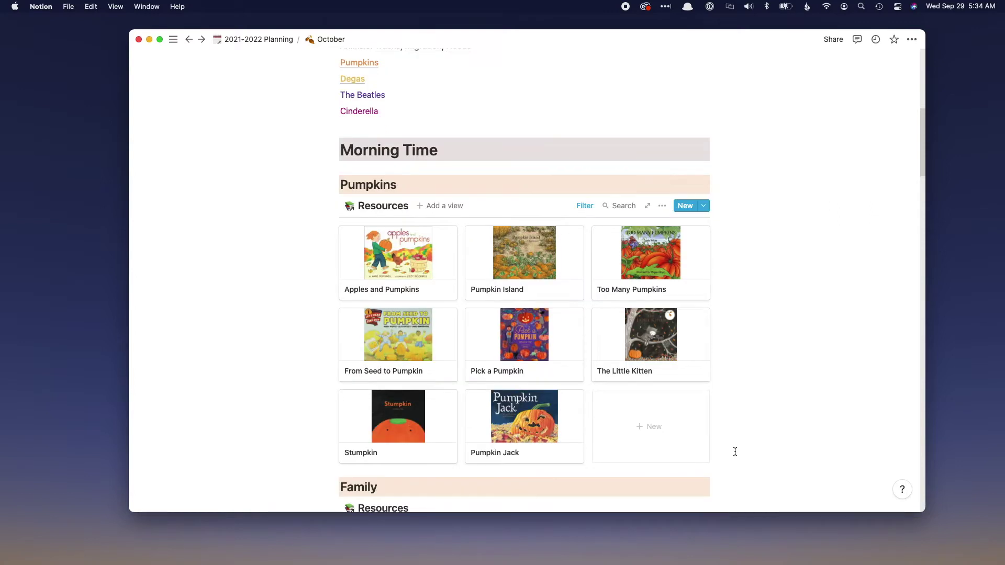
scroll(735, 451, "down", 1)
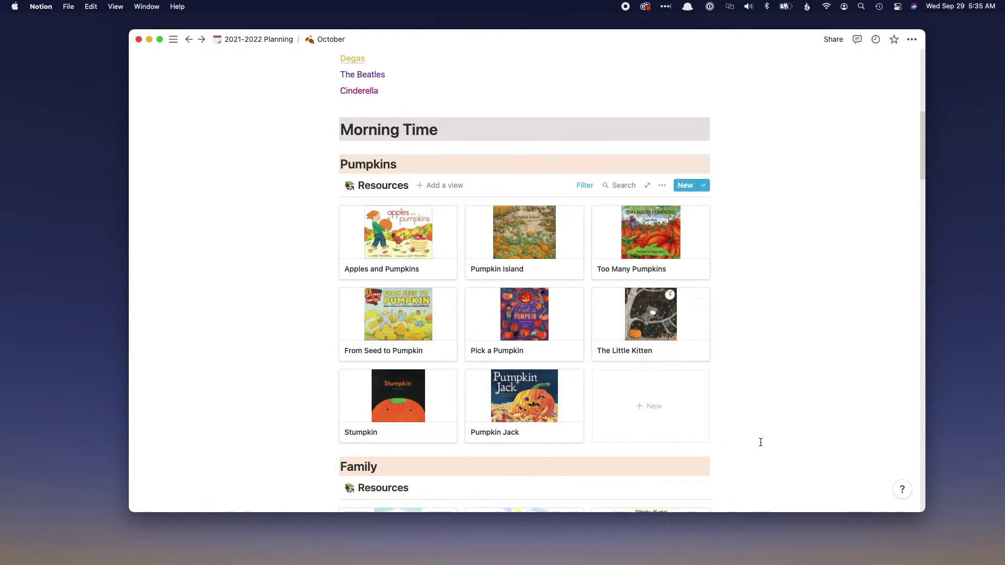
Look over the Family and Massachusetts book galleries under Morning Time on the October page.
scroll(674, 471, "down", 2)
scroll(673, 476, "down", 10)
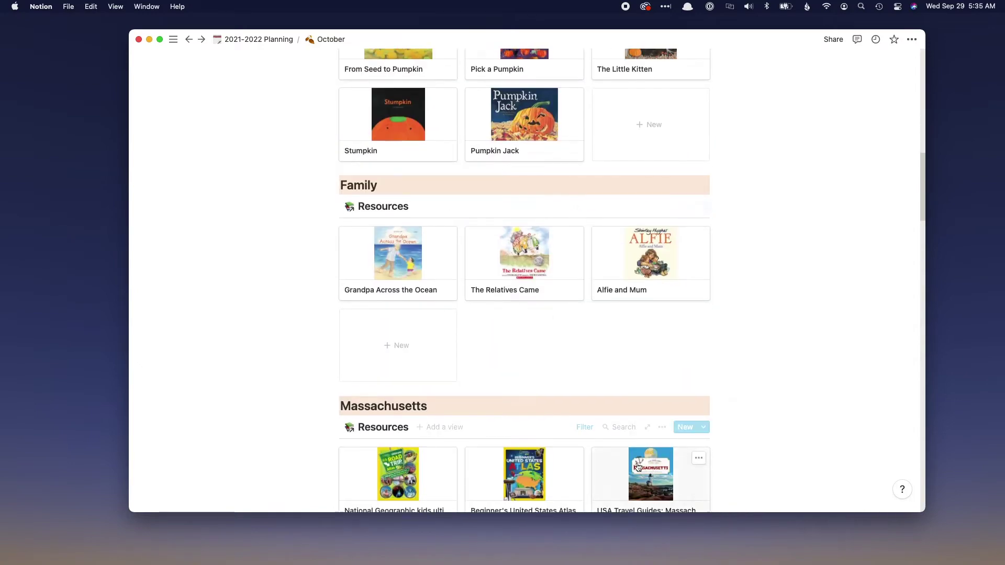
scroll(527, 449, "down", 3)
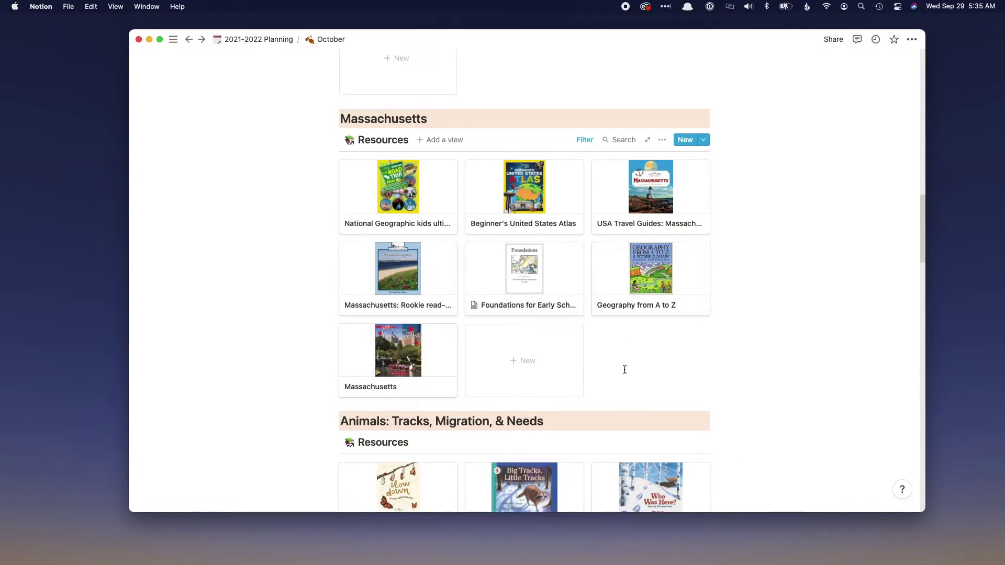
scroll(625, 370, "up", 10)
scroll(625, 372, "up", 5)
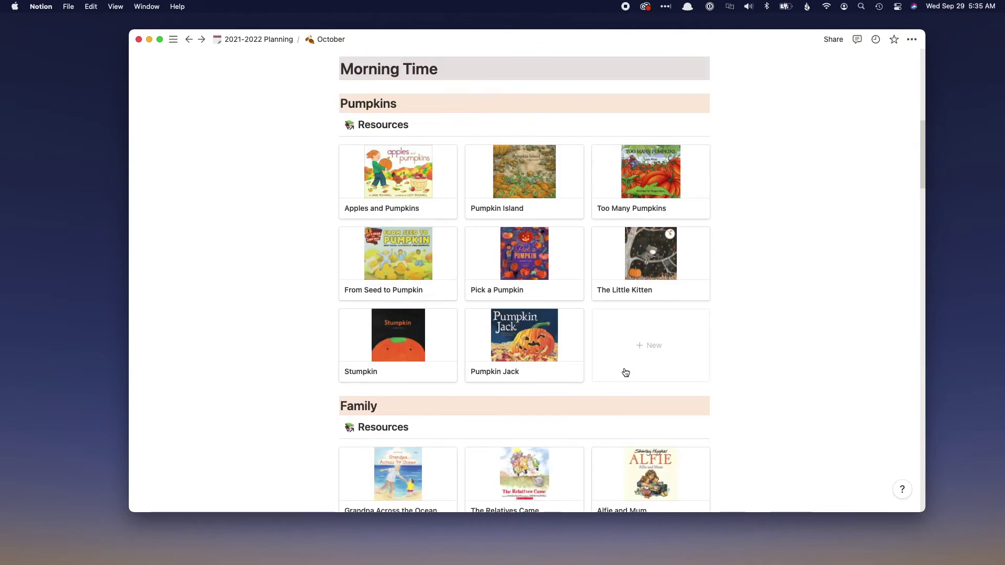
scroll(624, 369, "down", 6)
scroll(625, 369, "down", 10)
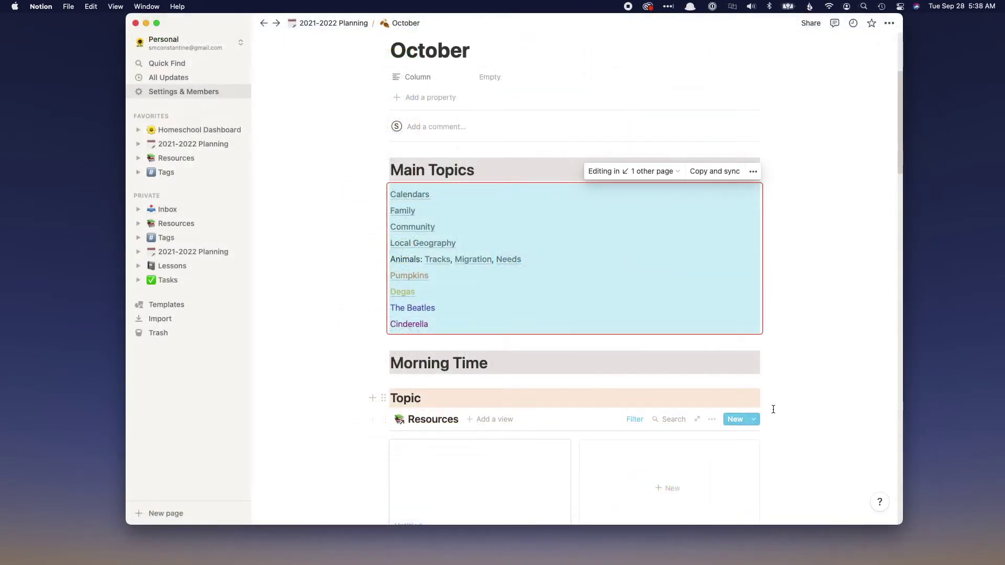
Rename the first Topic heading under Morning Time on the October page to Pumpkins.
left_click(455, 398)
left_click_drag(443, 398, 382, 398)
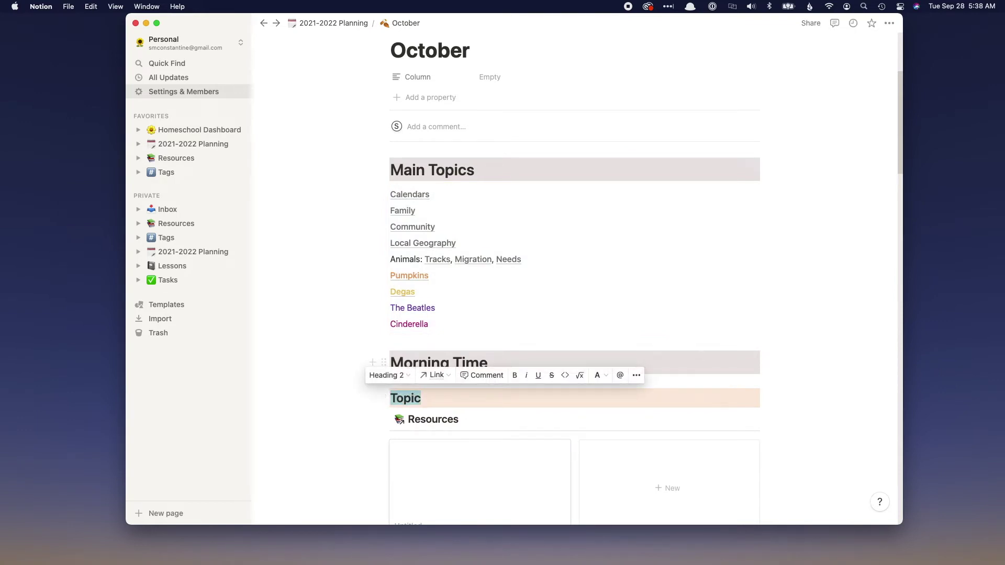
type("Pi")
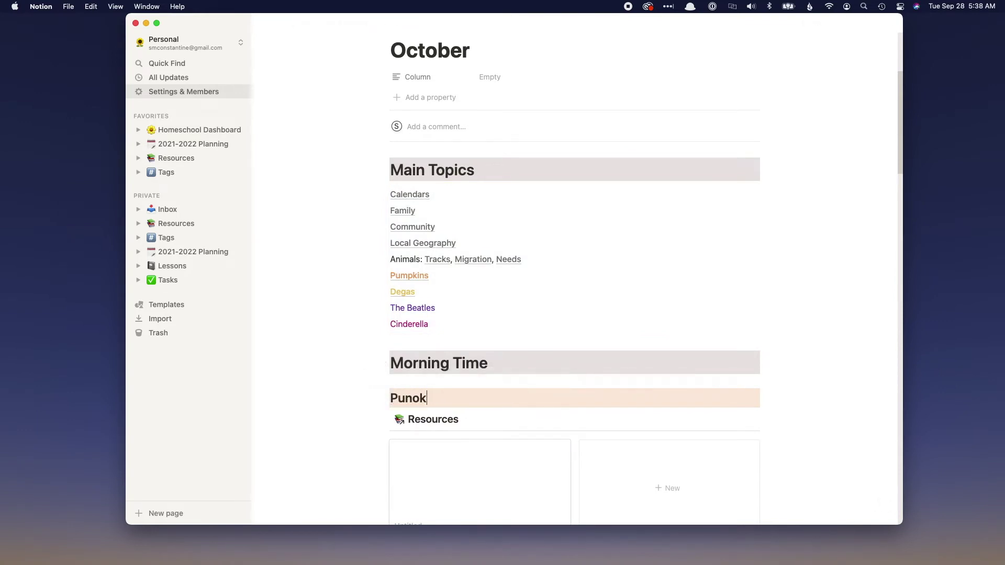
type("mpkins")
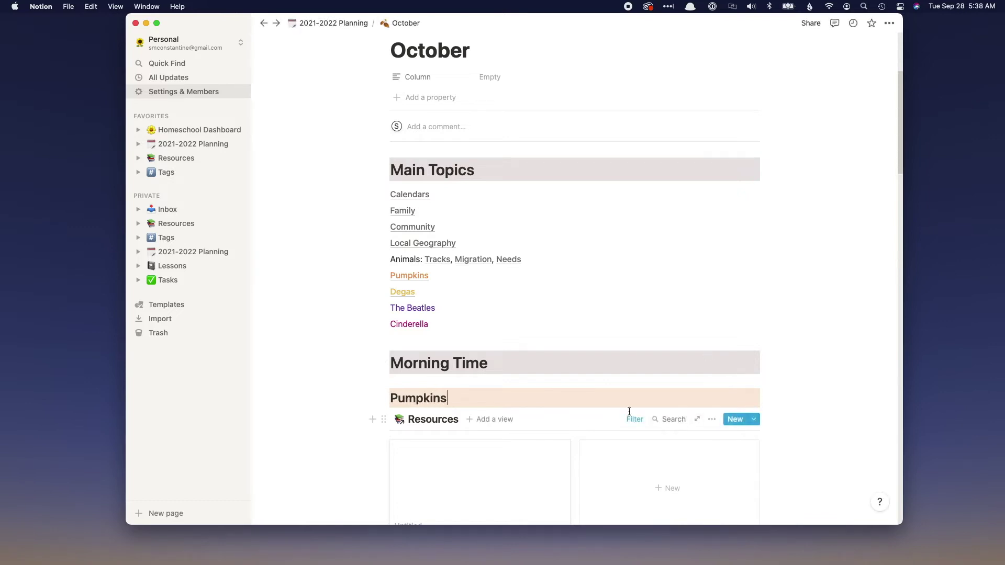
Filter the Resources gallery under Pumpkins to show entries whose Tags contain Pumpkins.
left_click(634, 419)
left_click(581, 466)
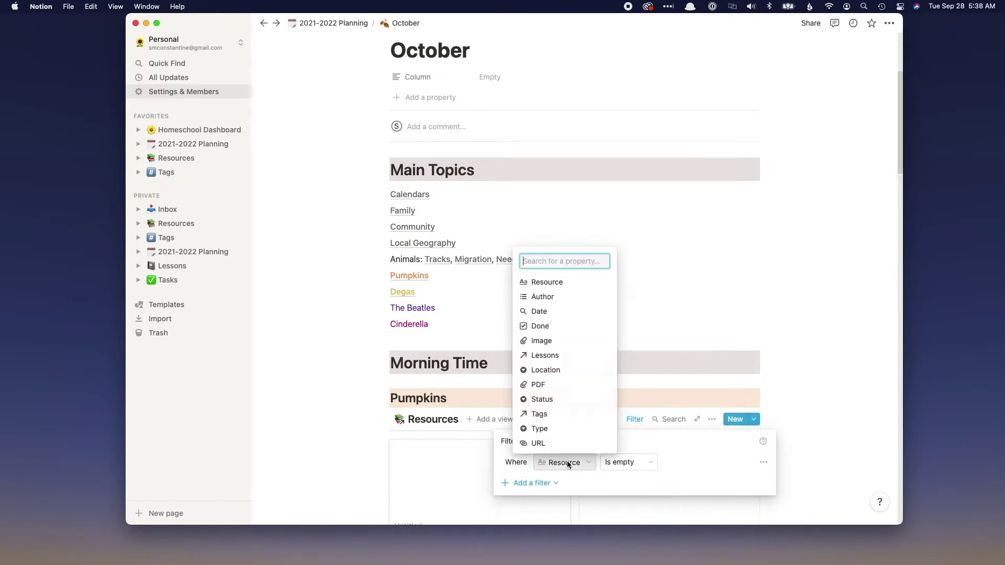
left_click(542, 414)
left_click(692, 461)
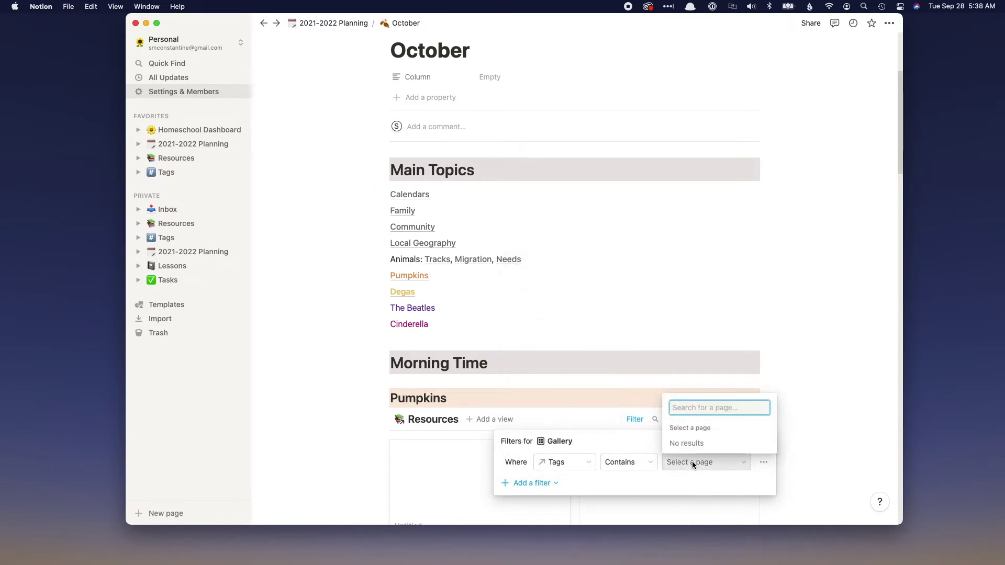
type("Pumpk")
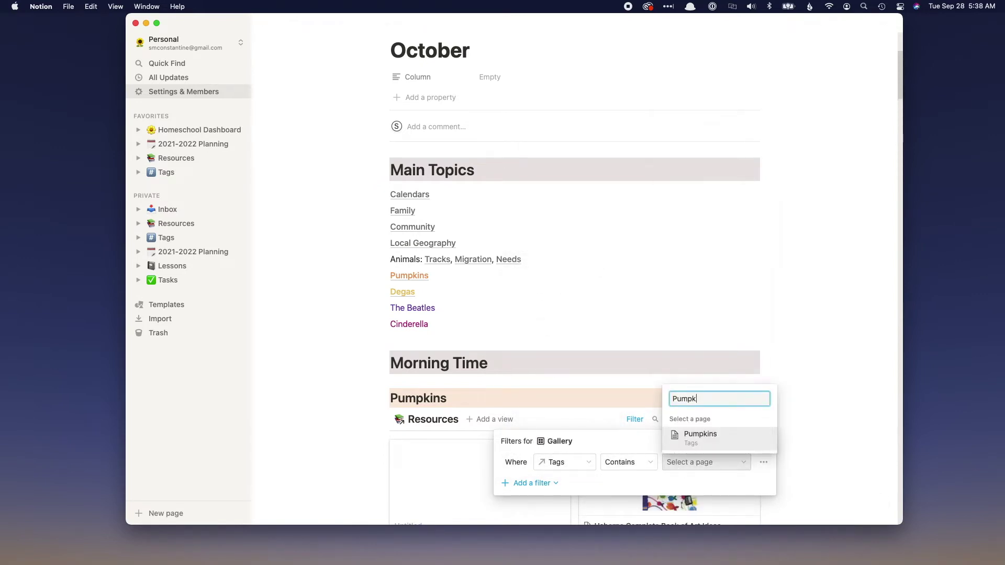
left_click(701, 436)
left_click(786, 466)
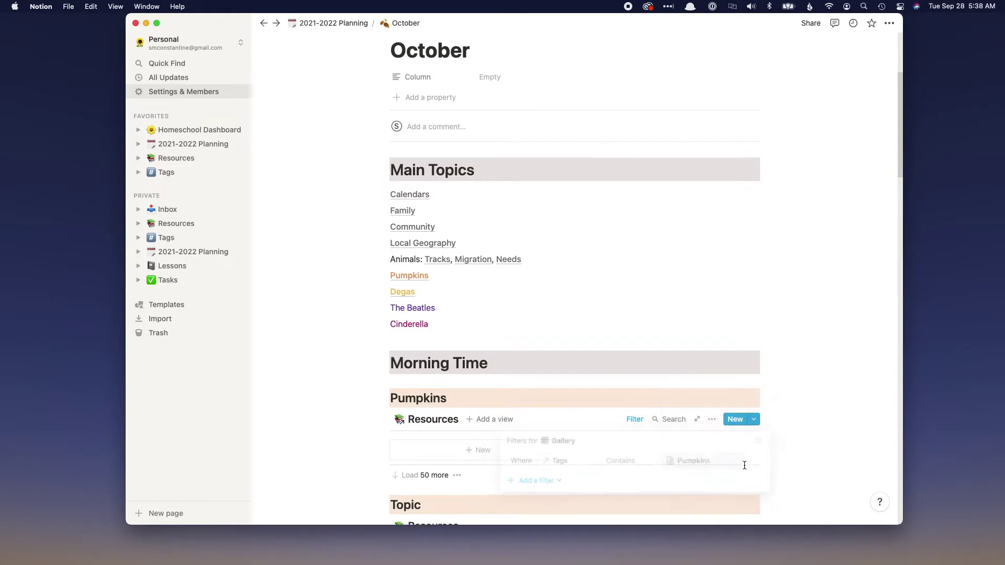
Rename the Topic heading below the Pumpkins gallery to Family.
scroll(428, 398, "down", 5)
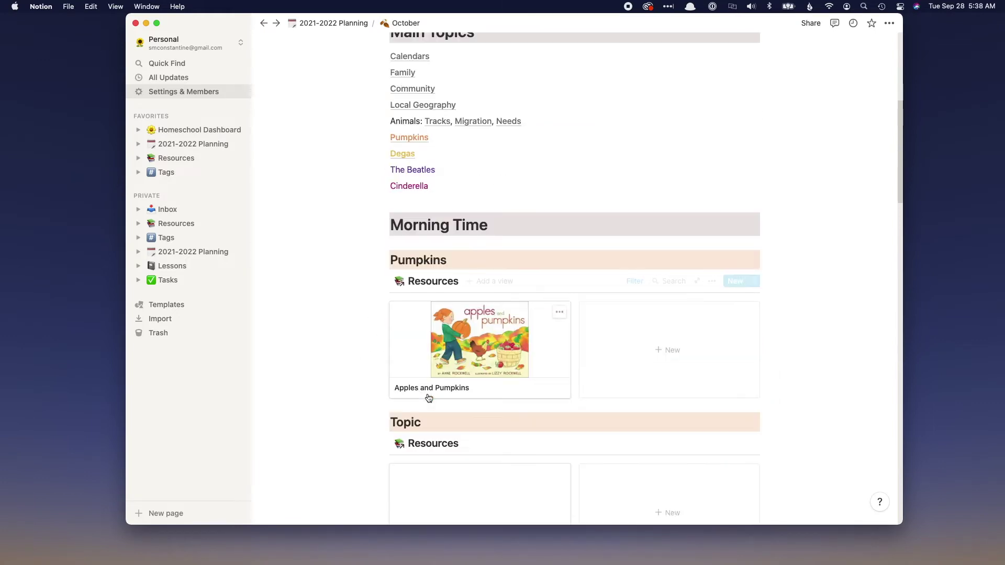
scroll(428, 398, "up", 2)
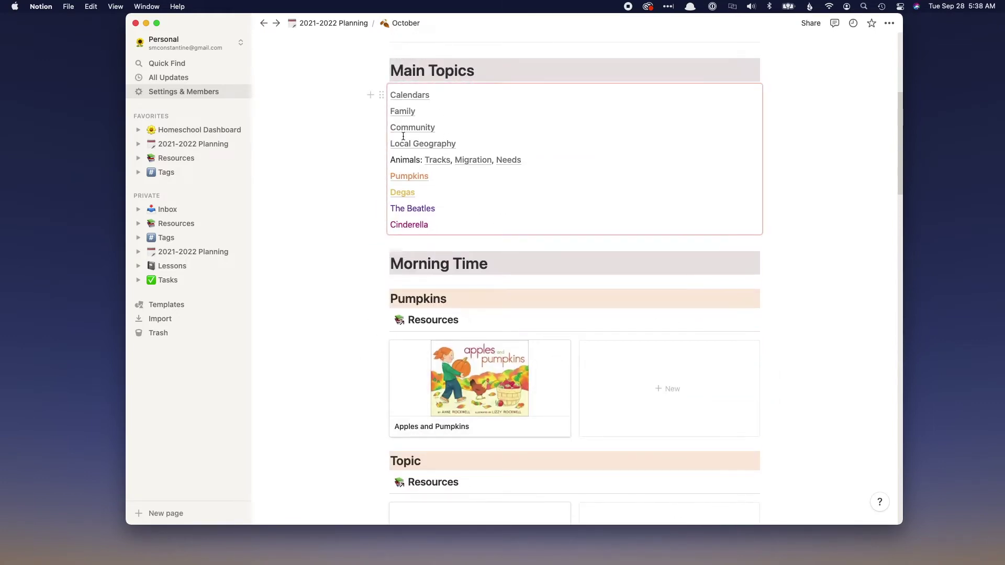
scroll(430, 308, "down", 2)
double_click(422, 426)
type("Family")
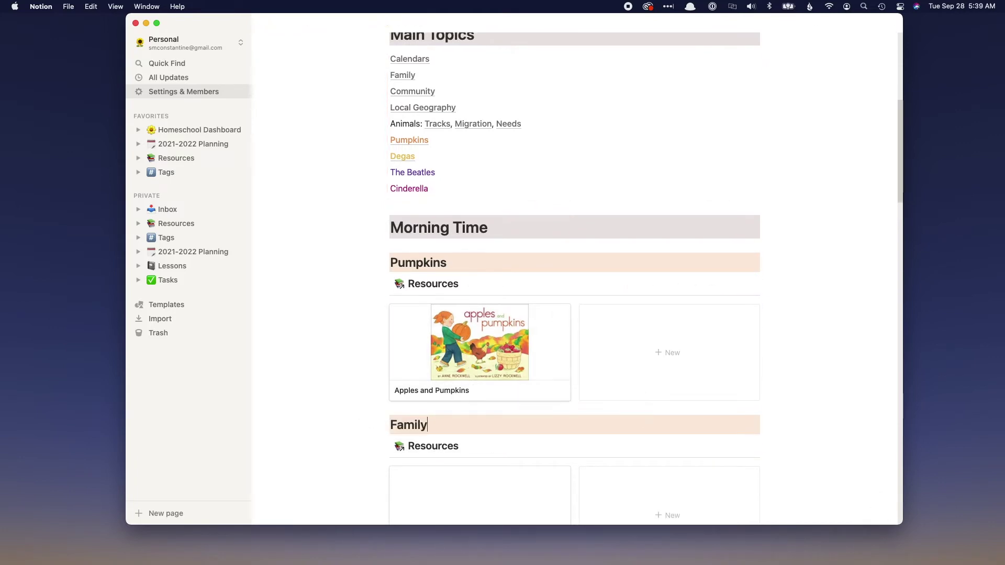
Filter the Resources gallery under Family to show entries whose Tags contain Family.
left_click(635, 446)
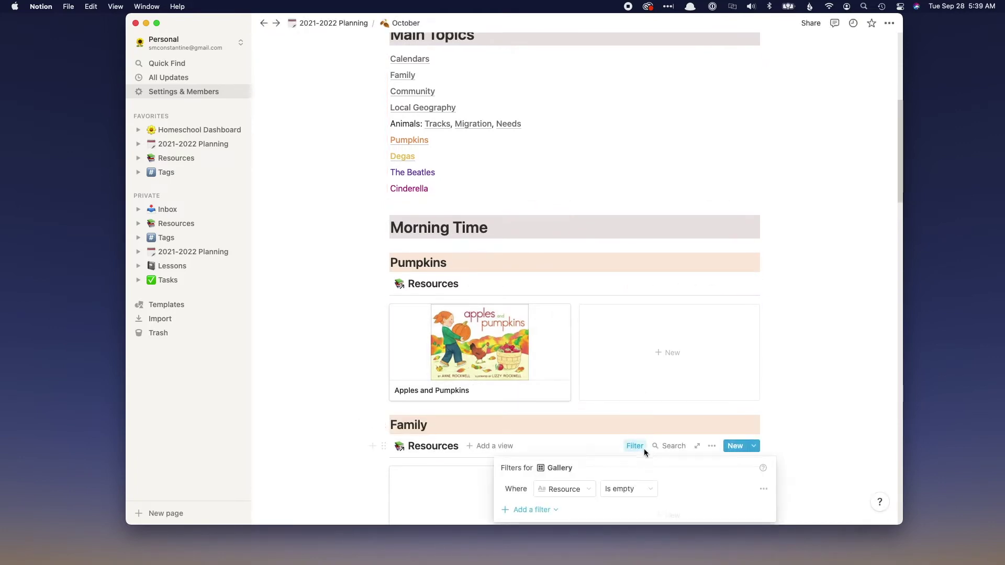
left_click(564, 489)
left_click(545, 440)
left_click(696, 488)
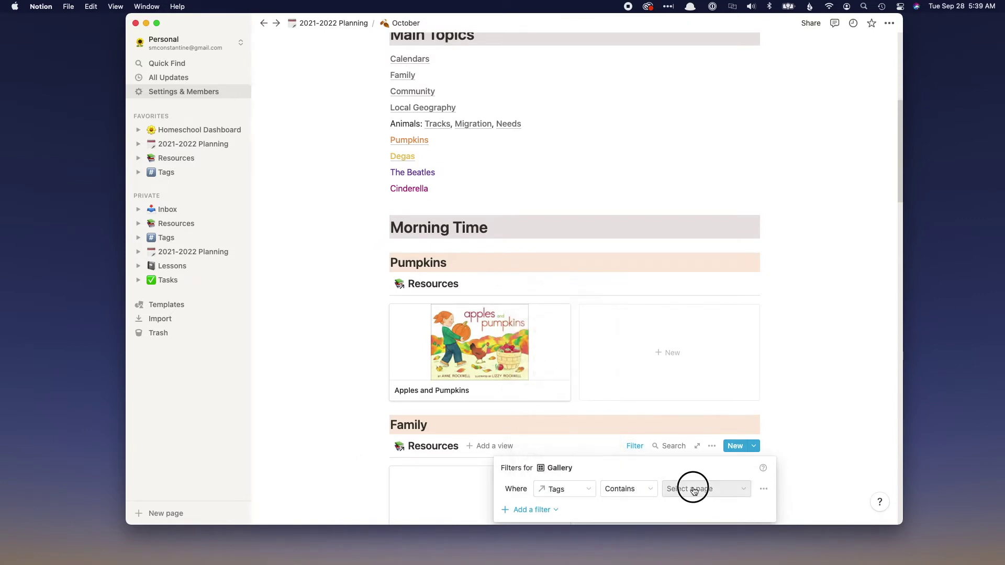
type("Famil")
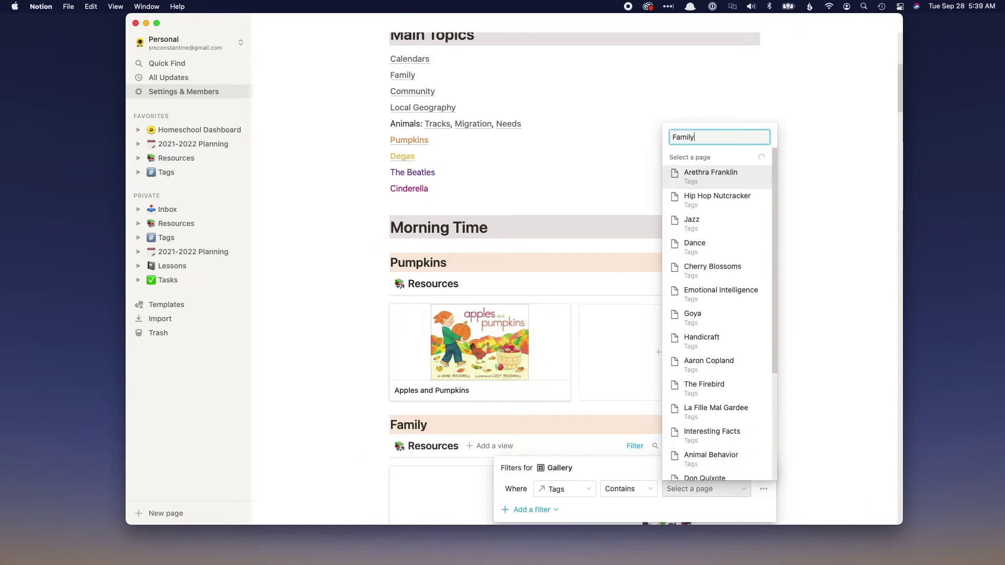
type("y")
left_click(707, 463)
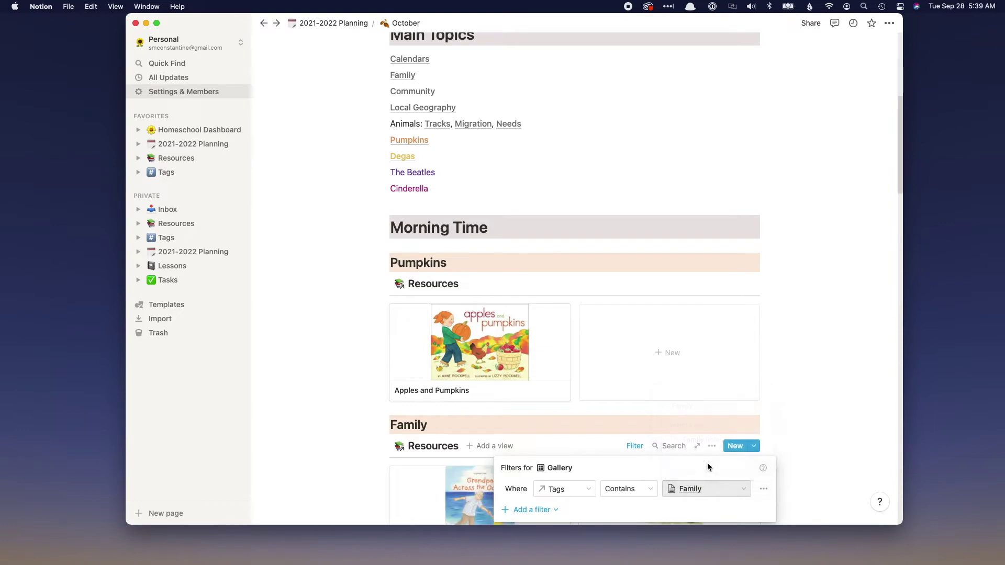
left_click(755, 427)
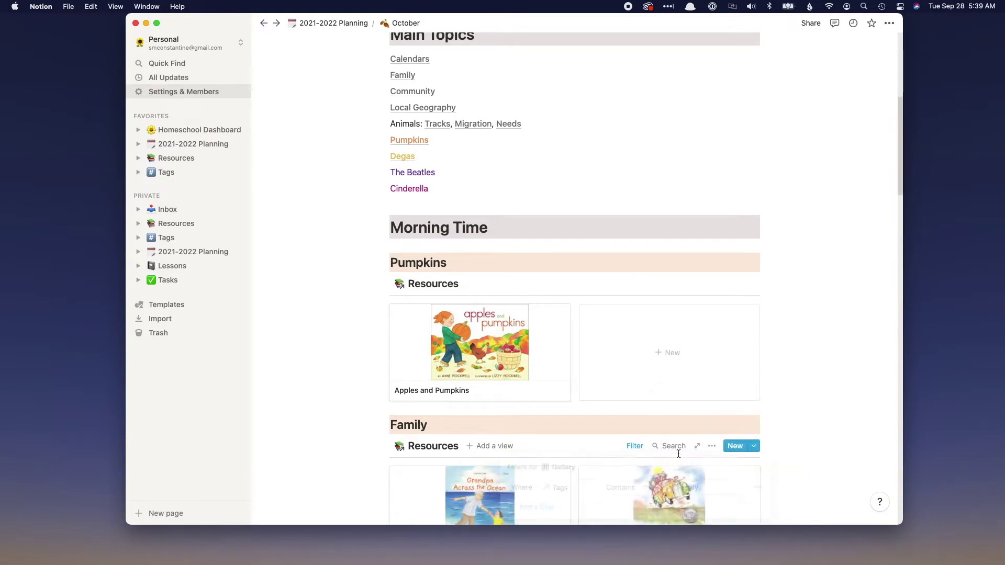
Rename the Topic heading below the Family gallery to Massachusetts.
scroll(679, 454, "down", 5)
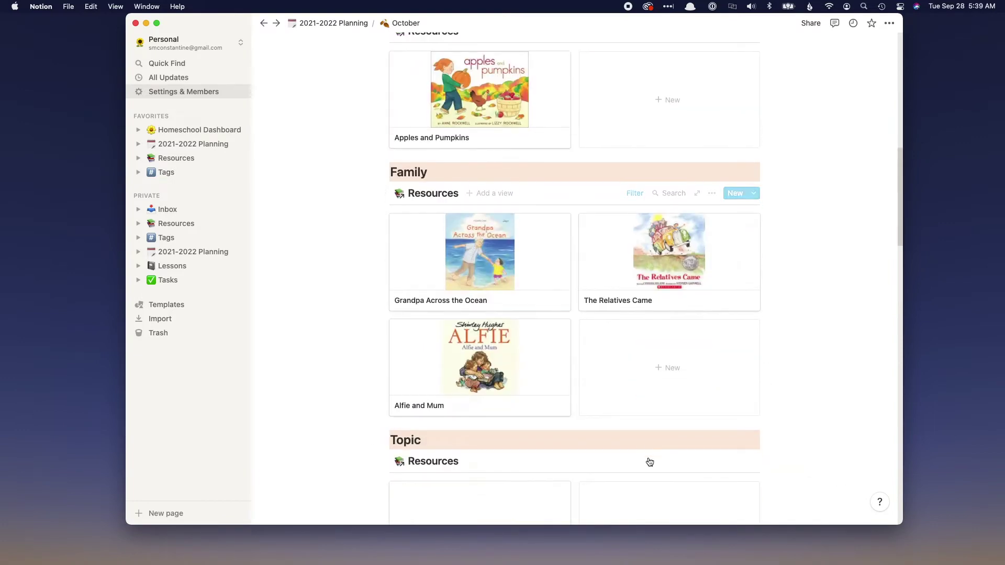
double_click(415, 439)
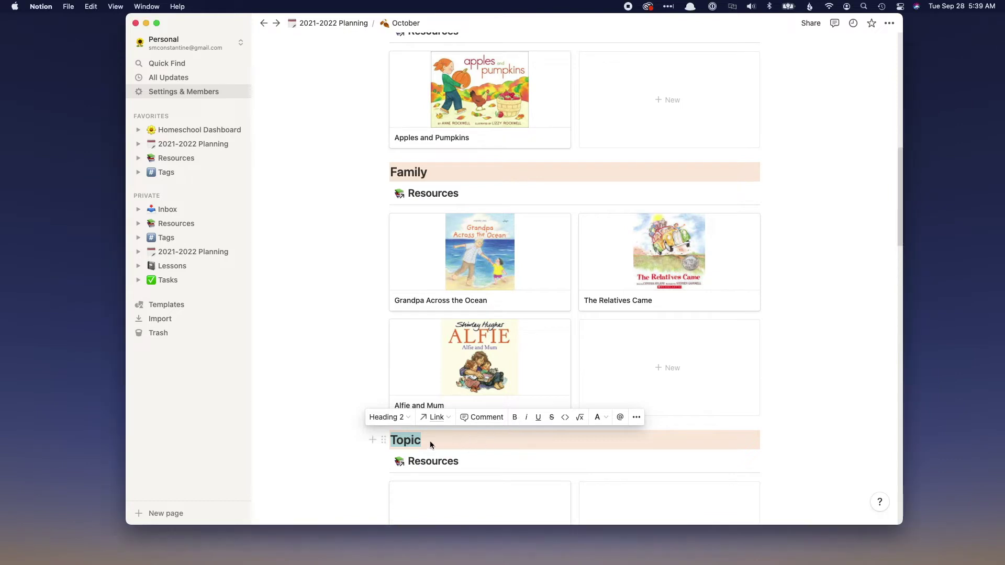
left_click(391, 445)
type("massachusetts")
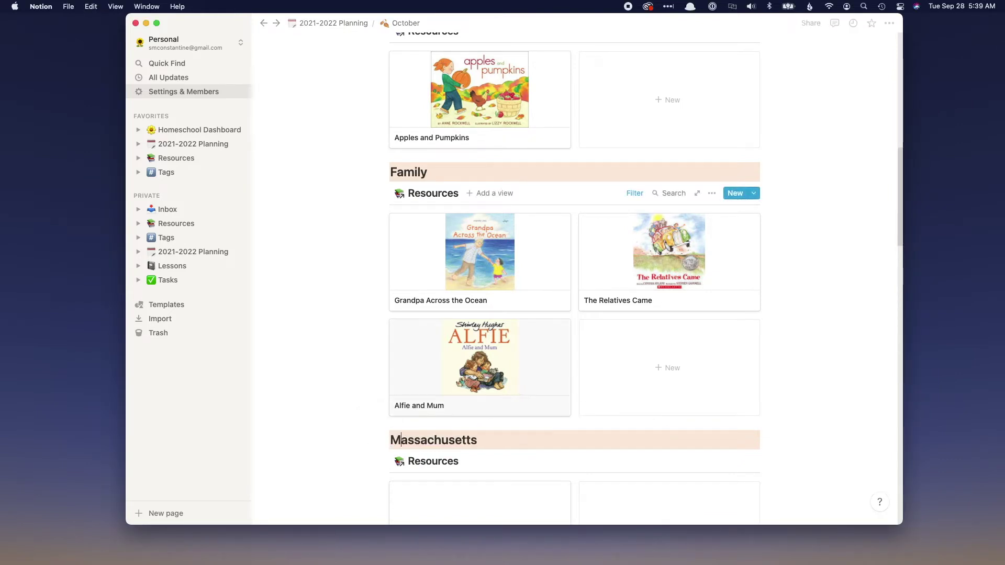
scroll(464, 135, "up", 5)
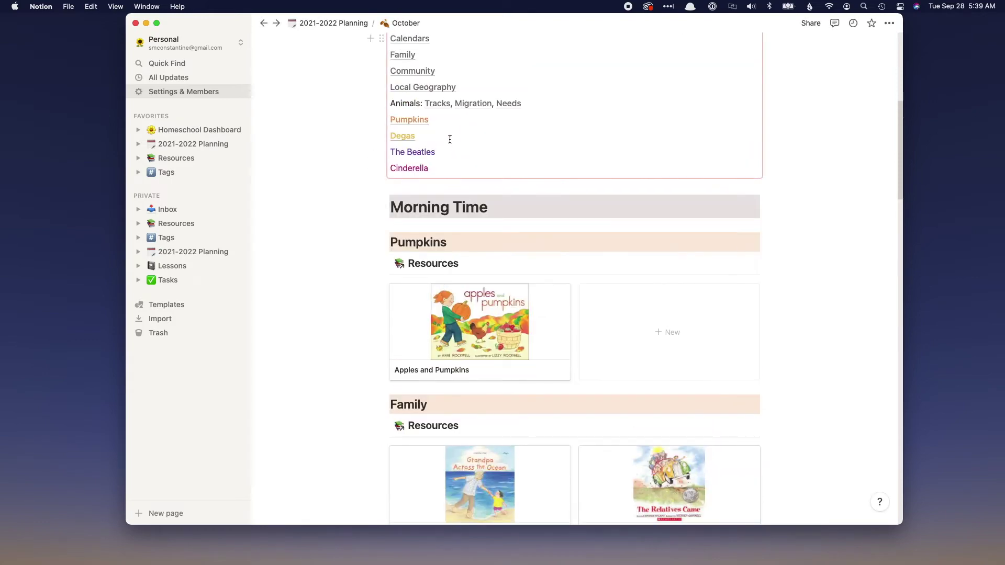
Rename the Topic heading below the Massachusetts gallery to "Animals: Tracks, Migration, & Needs".
scroll(453, 152, "up", 1)
scroll(405, 138, "down", 12)
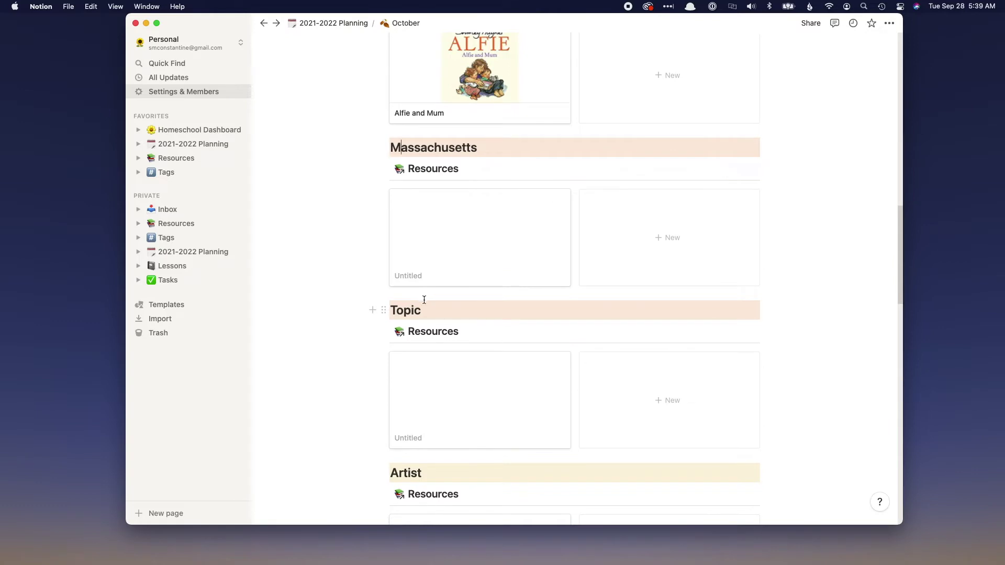
double_click(414, 312)
type("A")
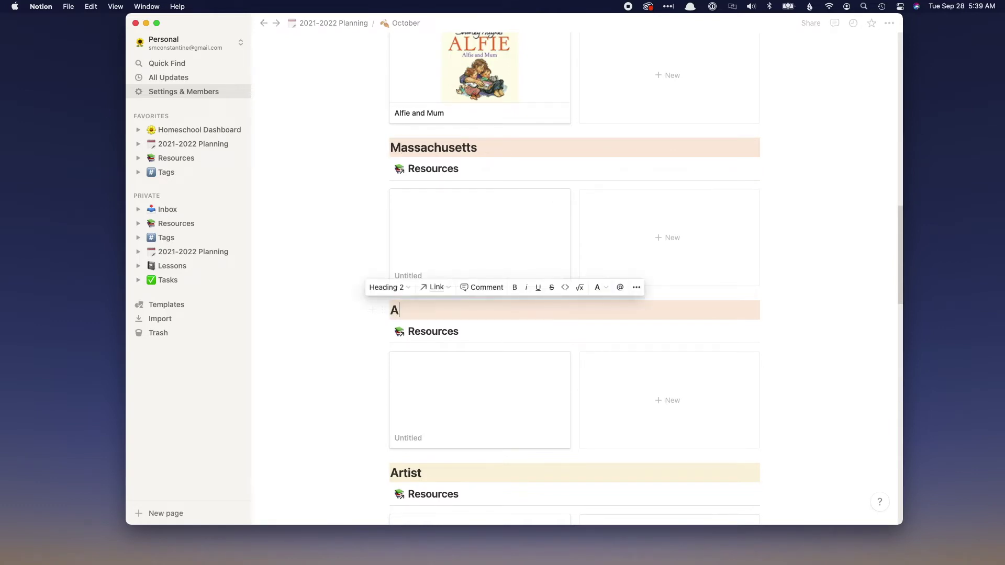
type("nimals: Tracks, Migratio")
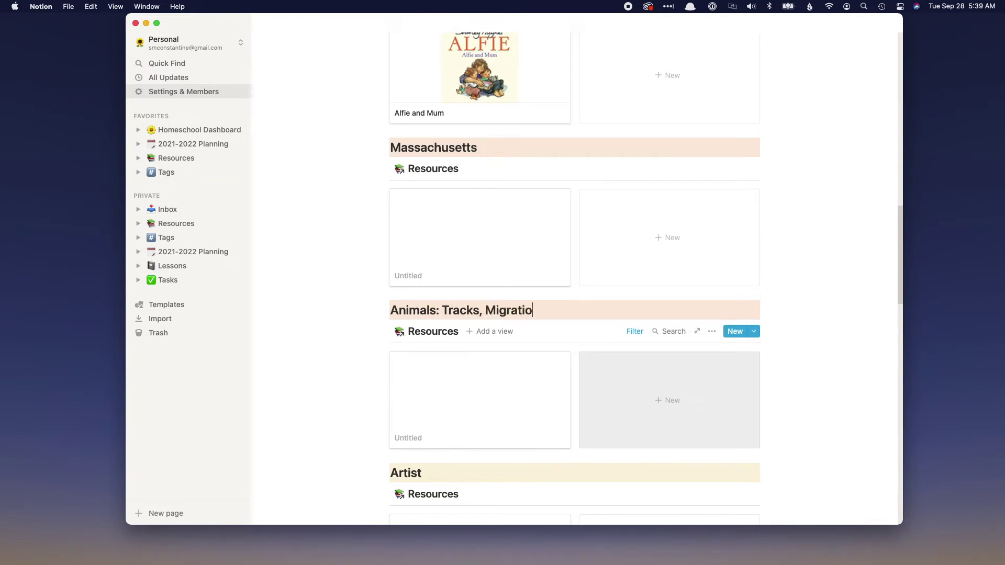
type("n, & Needs")
Filter the Resources gallery under the Animals heading to show entries whose Tags contain Tracks & Scat.
left_click(634, 331)
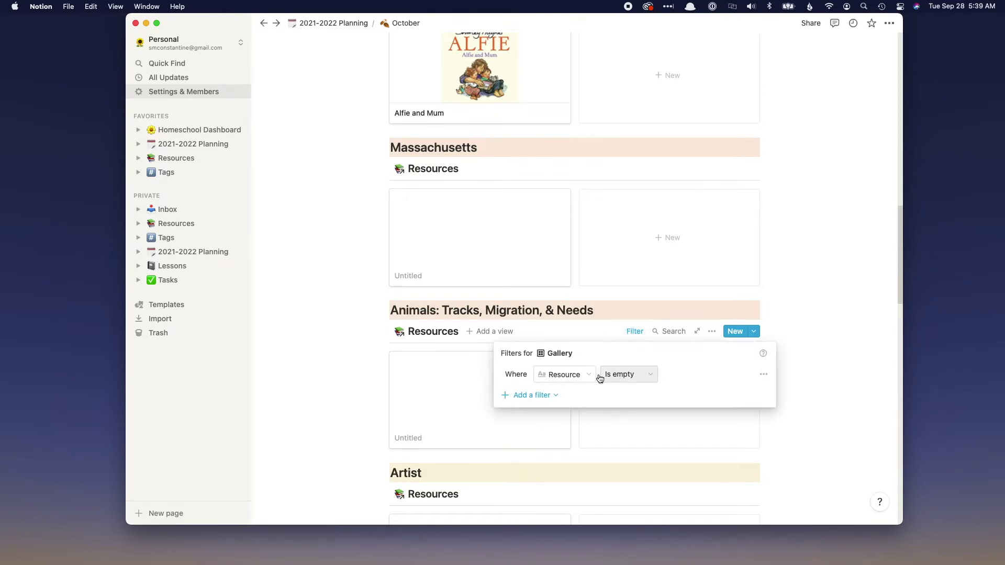
left_click(581, 375)
left_click(559, 330)
left_click(693, 373)
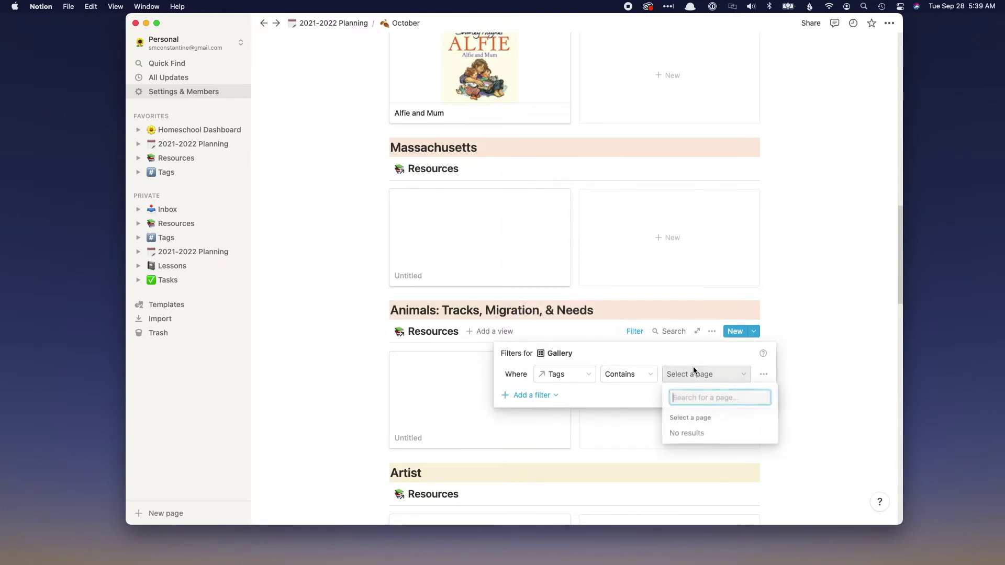
type("Tracks")
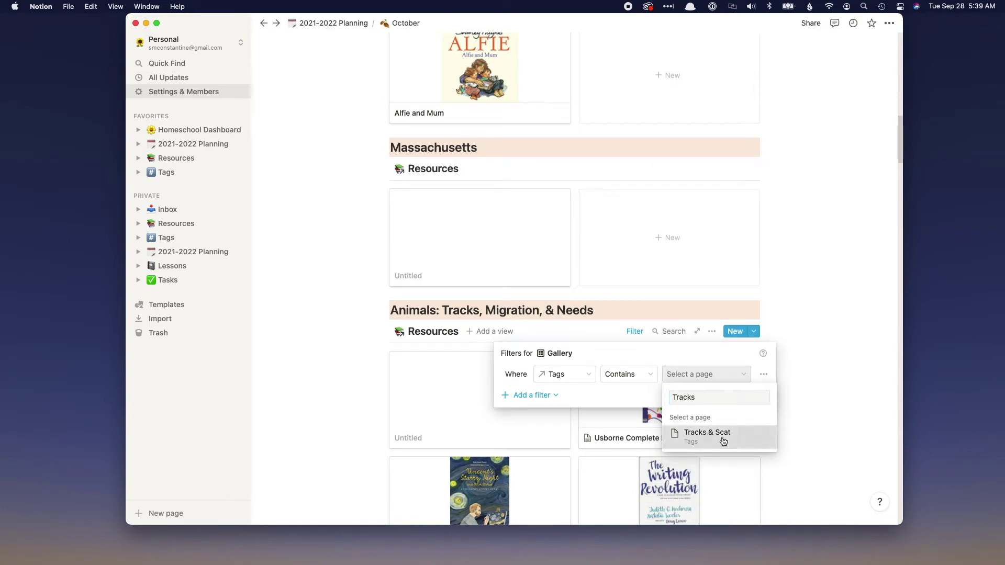
left_click(728, 437)
Add a second condition to the Animals gallery filter, joined with Or, for Tags containing Migration.
left_click(539, 396)
left_click(513, 413)
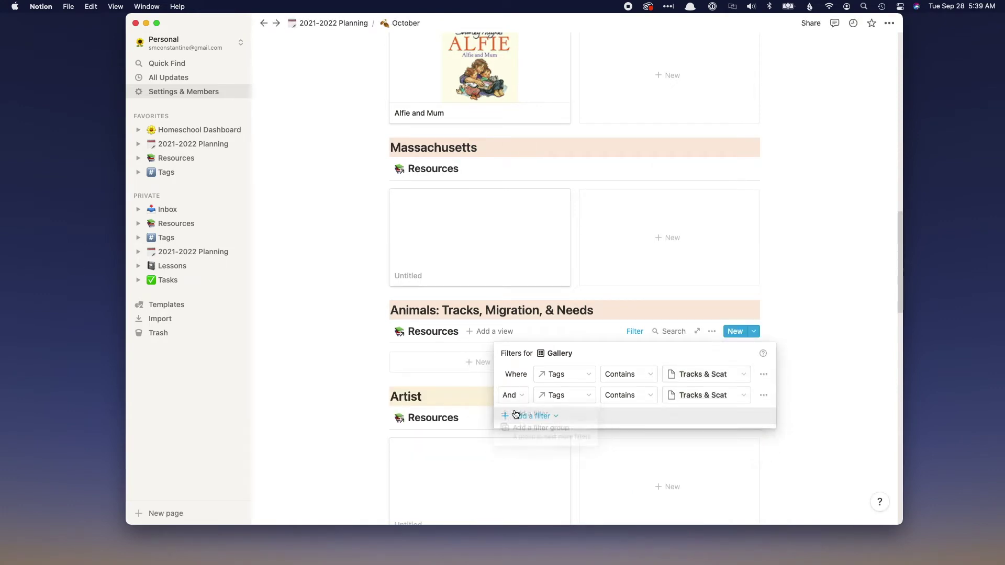
left_click(514, 396)
left_click(487, 437)
left_click(735, 396)
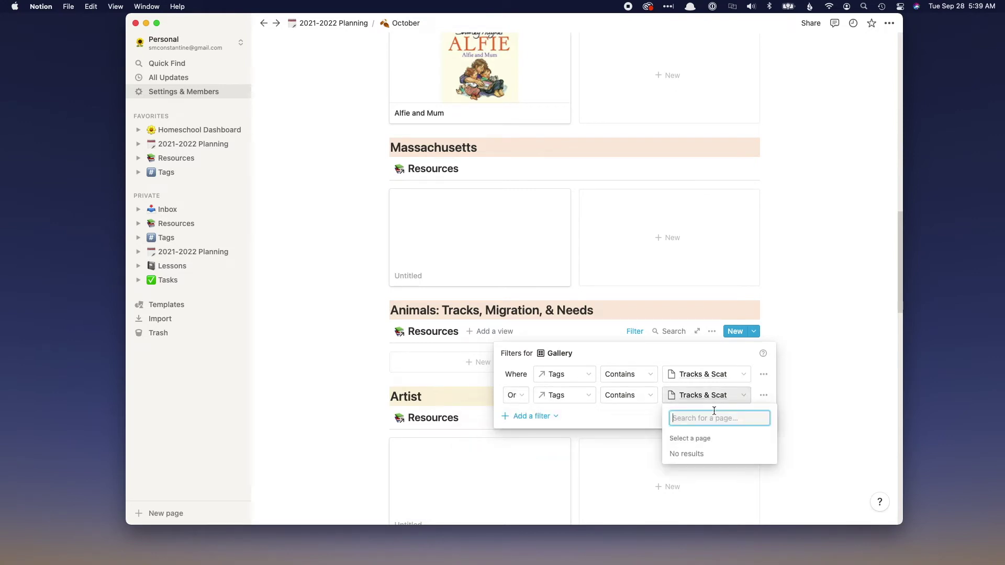
type("Migrat")
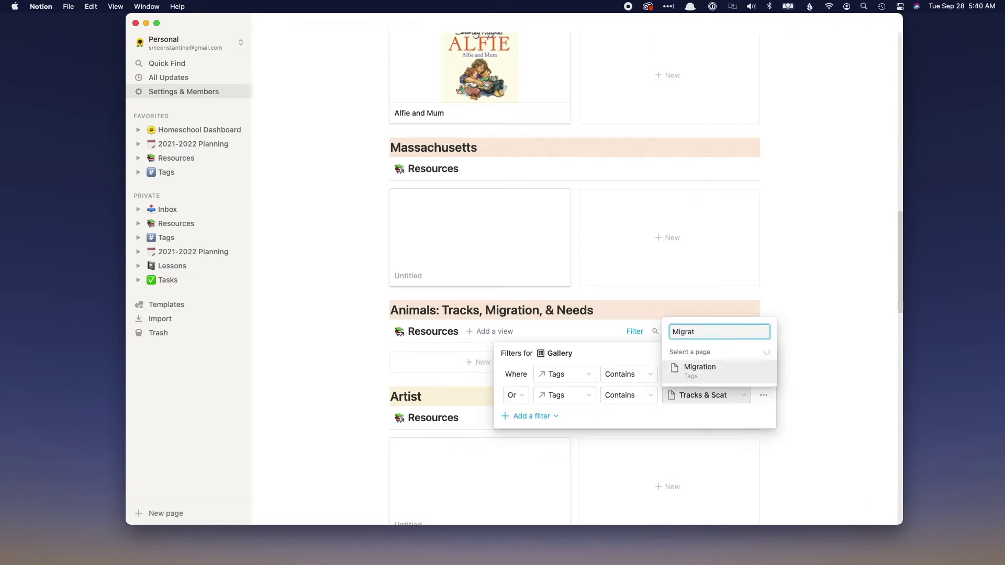
key("Return")
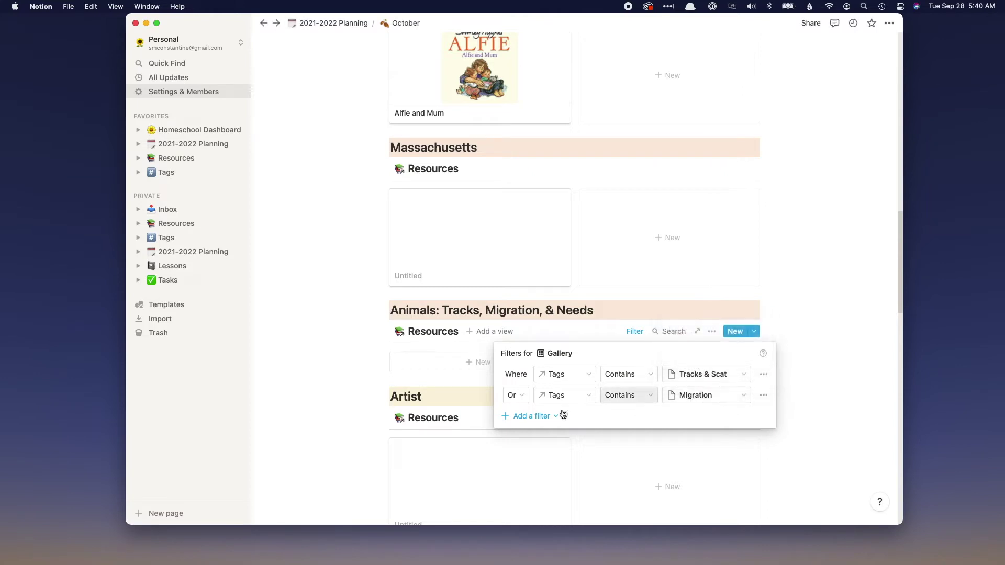
Add a third Or condition to the Animals gallery filter for Tags containing Animal Needs.
left_click(524, 421)
left_click(538, 442)
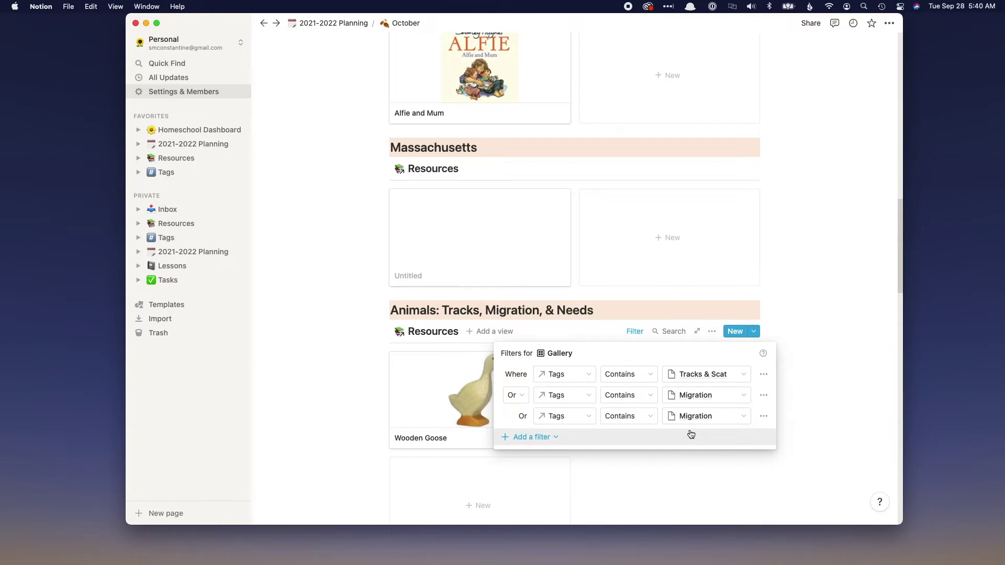
left_click(721, 417)
type("Animal Needs")
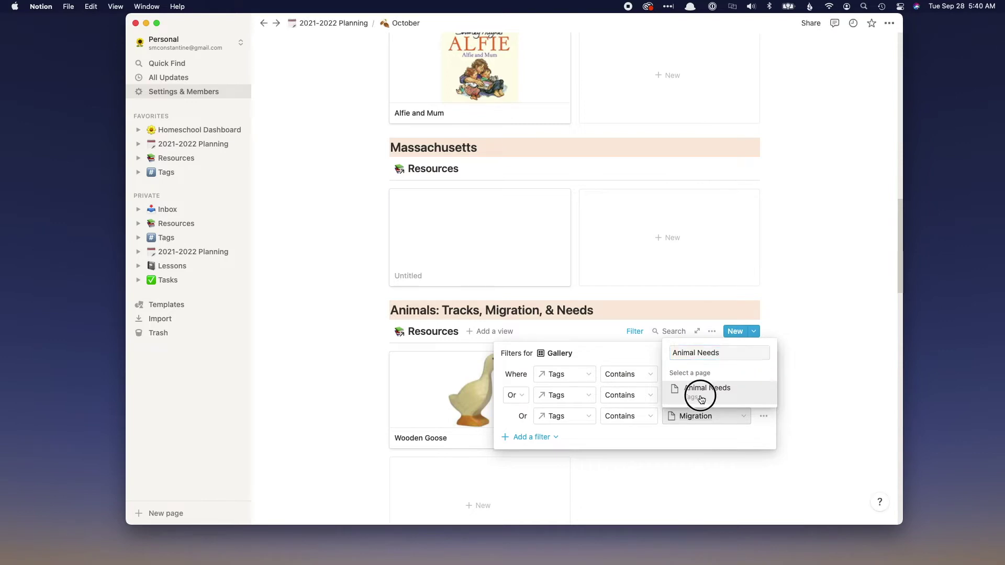
left_click(697, 388)
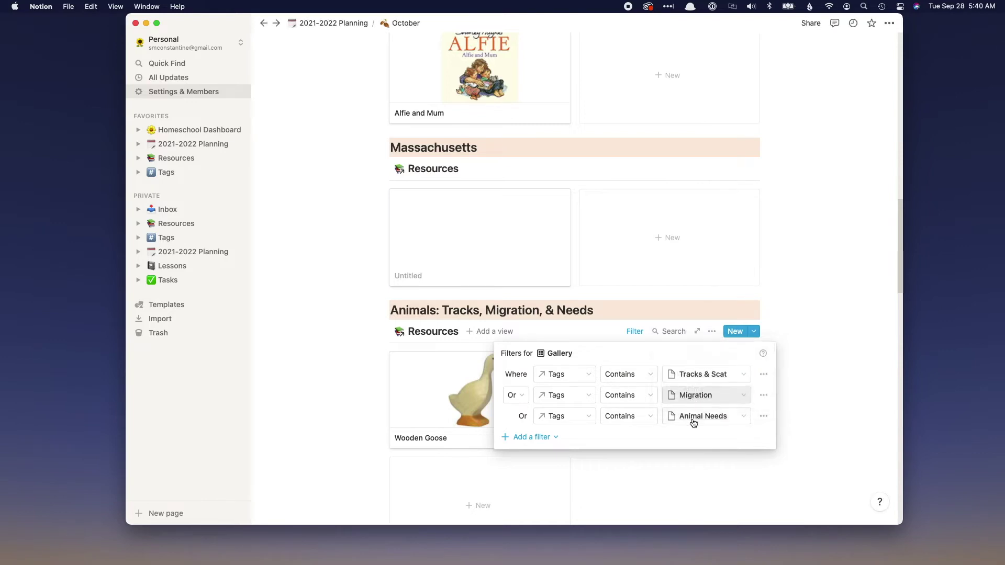
left_click(810, 463)
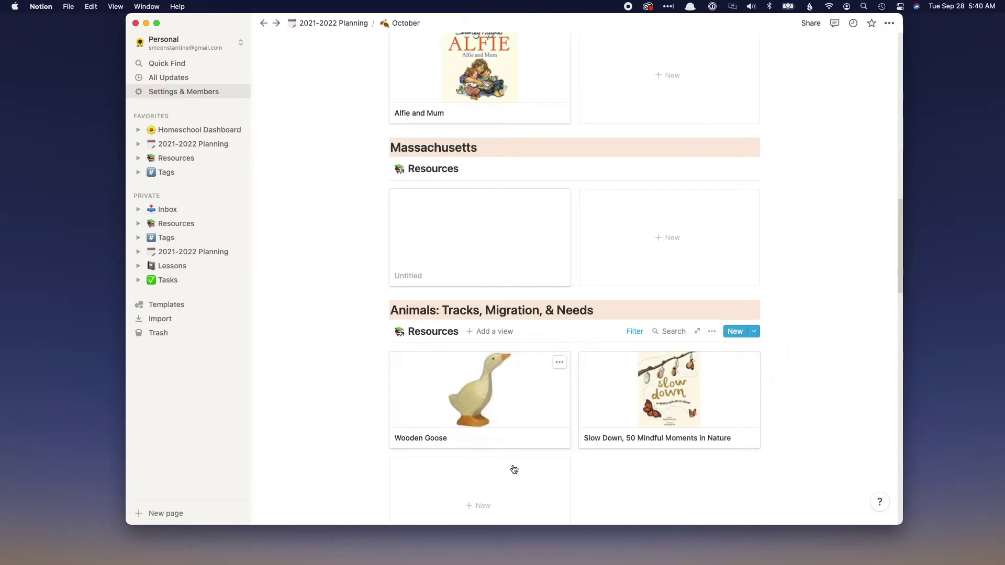
Open the Wooden Goose entry in the Animals gallery to view its properties and tags.
scroll(514, 470, "down", 3)
left_click(480, 259)
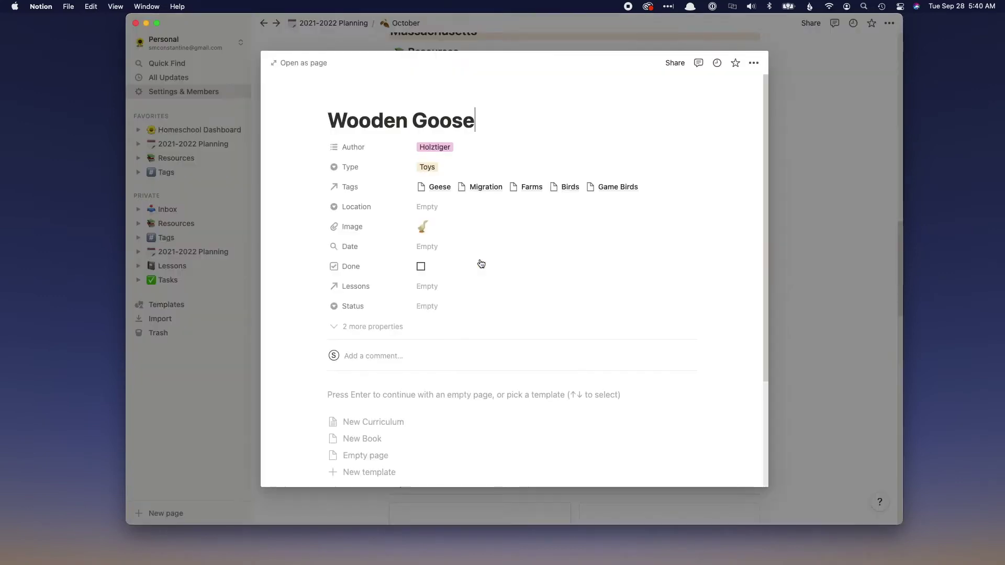
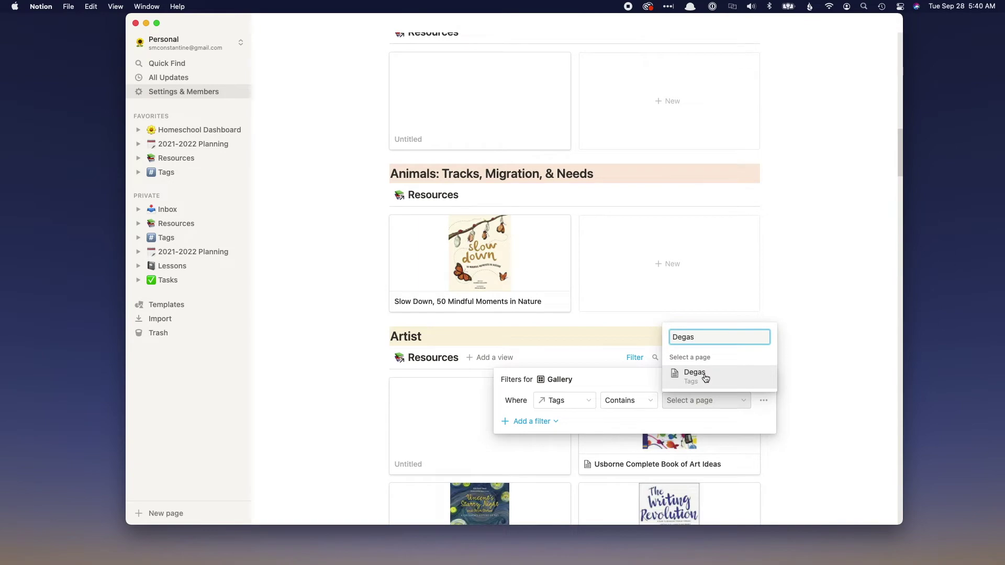
Filter the Resources gallery under Artist to show entries whose Tags contain Degas.
left_click(703, 382)
left_click(807, 467)
scroll(568, 476, "down", 3)
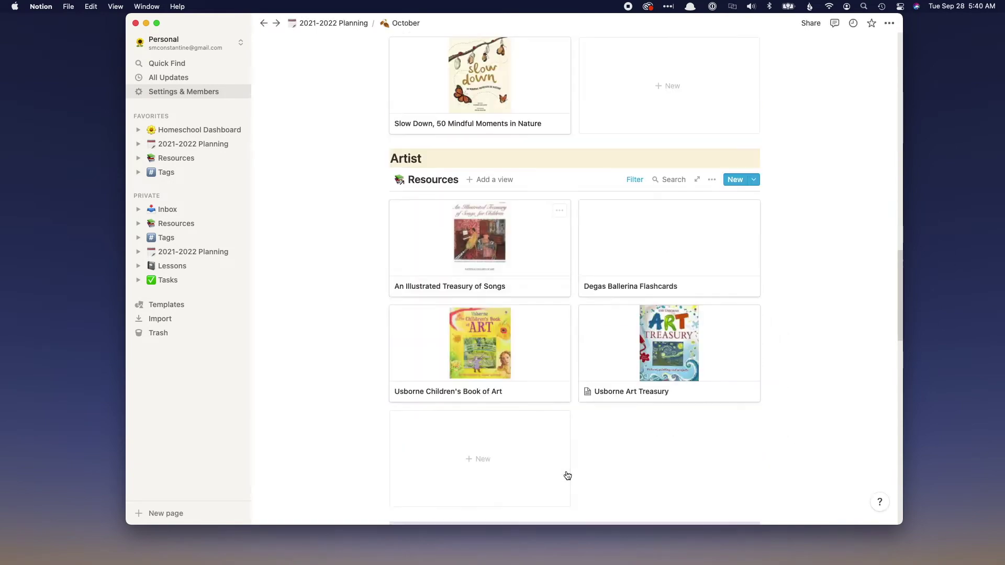
Rename the Music heading below the Artist gallery to The Beatles.
scroll(628, 472, "down", 4)
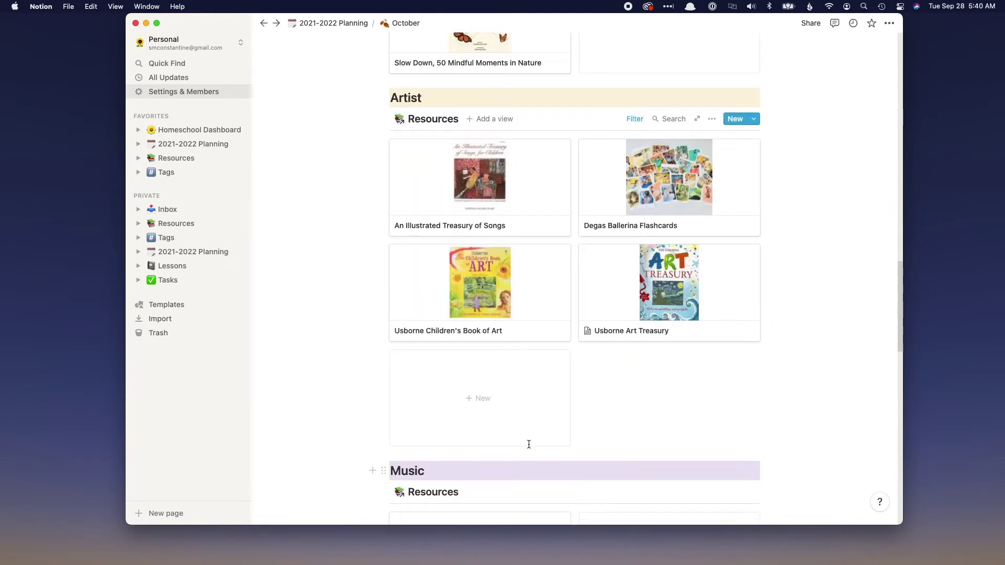
double_click(454, 336)
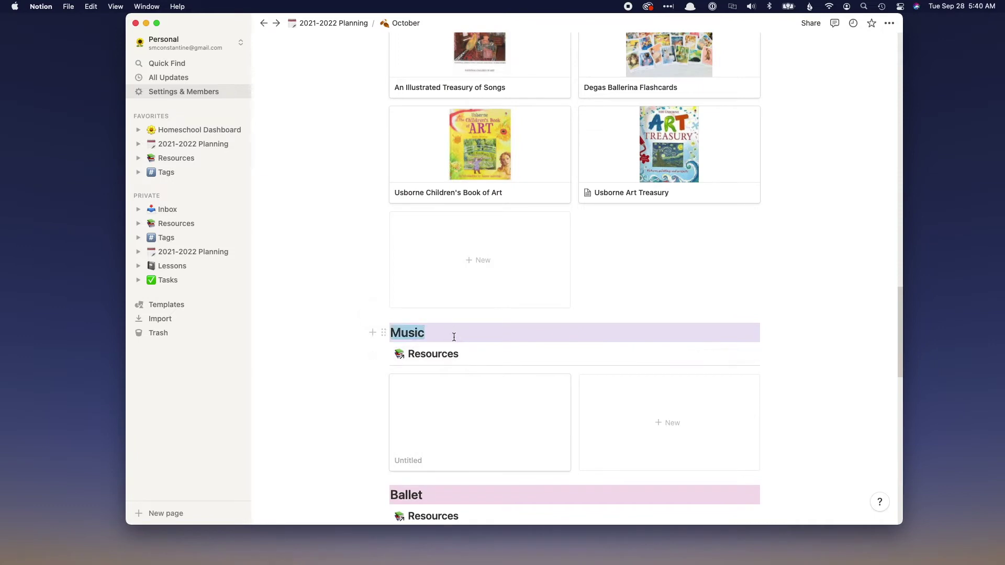
type("The Beatles")
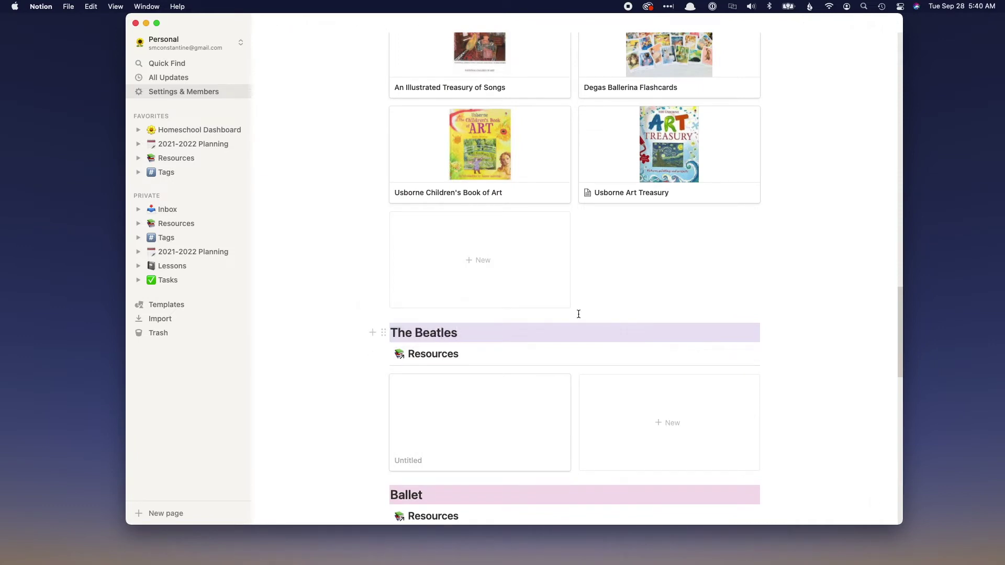
Filter the Resources gallery under The Beatles to show entries whose Tags contain The Beatles.
left_click(634, 355)
left_click(564, 397)
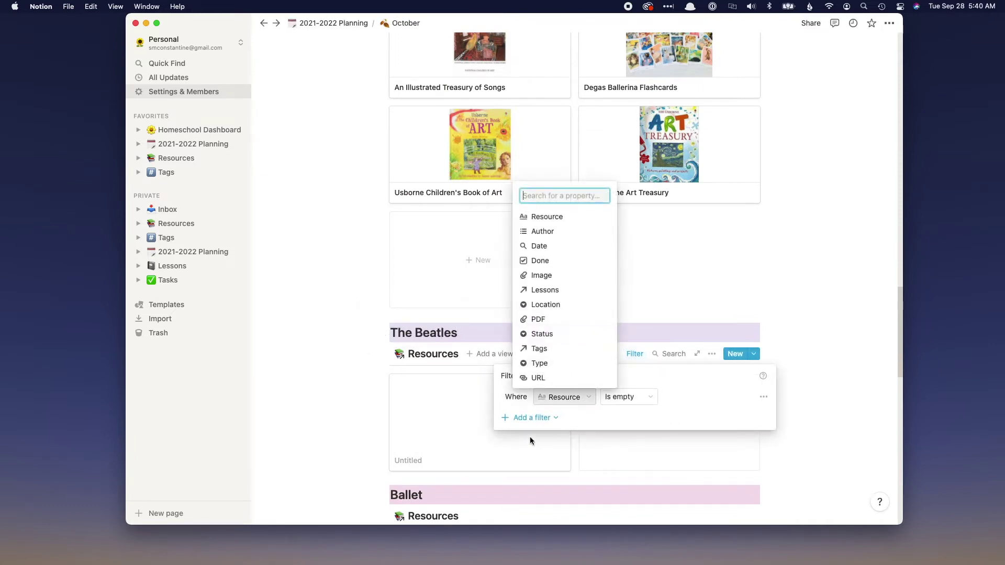
left_click(539, 349)
left_click(678, 396)
type("T")
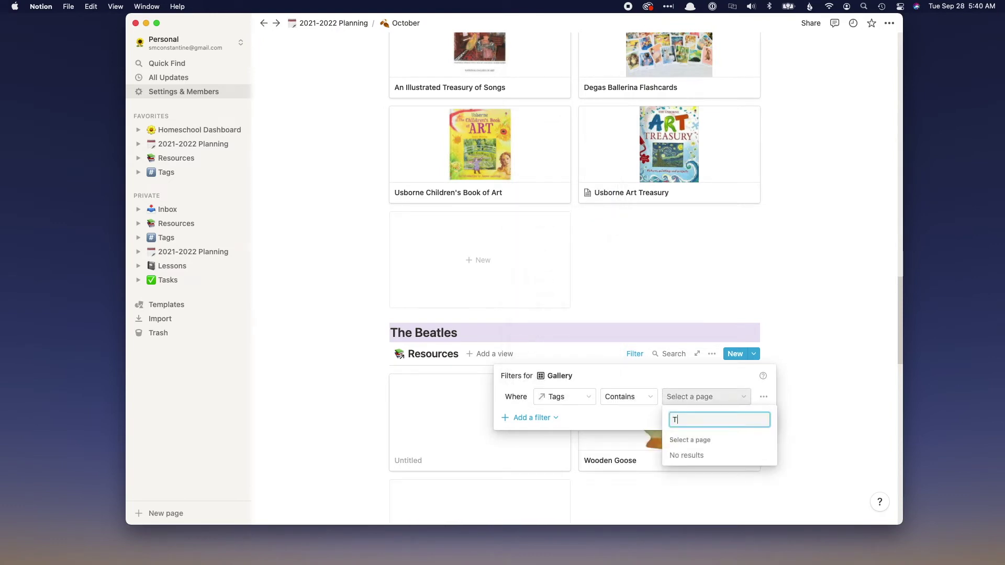
type("heBeat")
key("BackSpace")
key("BackSpace")
key("BackSpace")
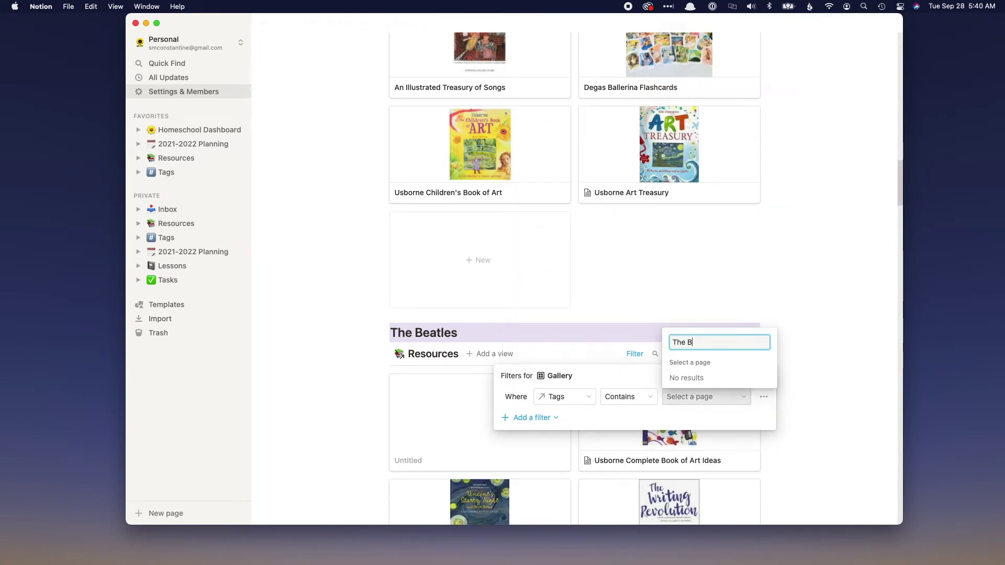
type("B")
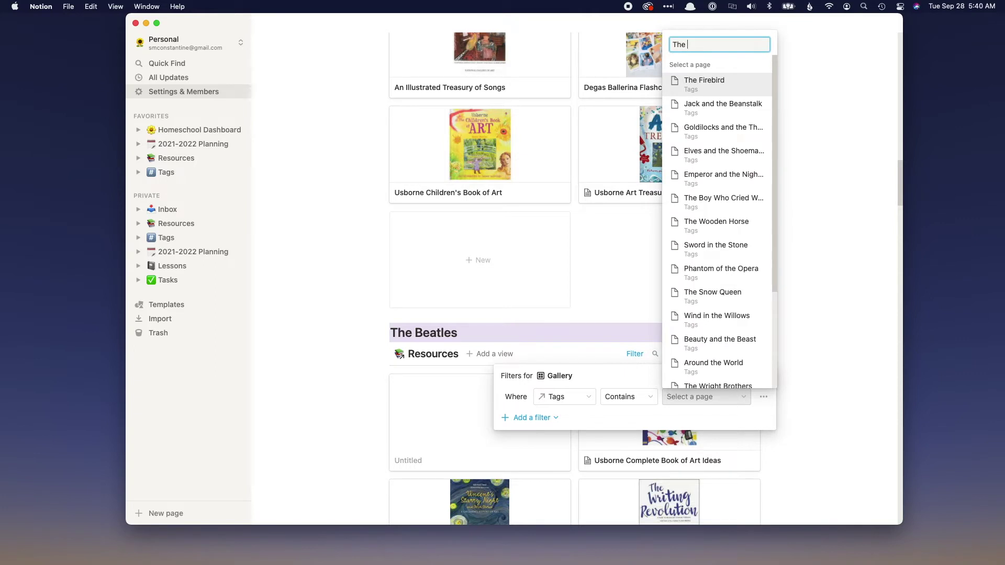
type(" bea")
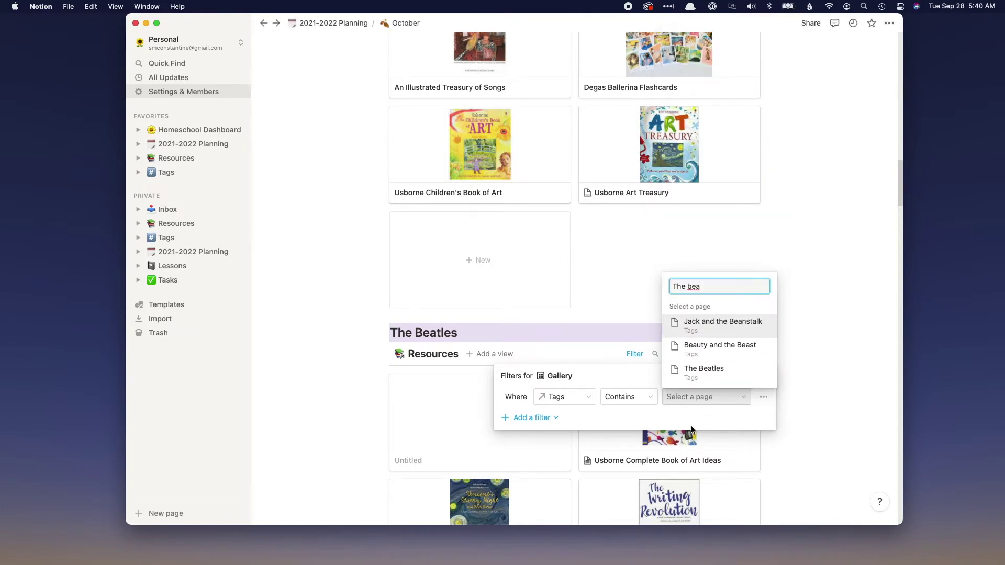
left_click(711, 373)
left_click(790, 412)
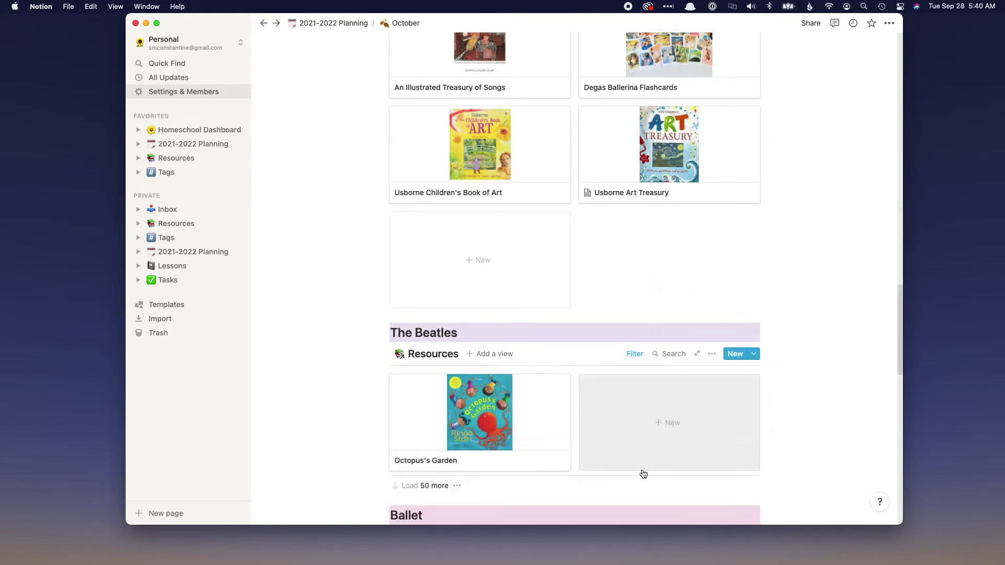
Extend the Ballet heading below The Beatles gallery to read "Ballet: Cinderella".
scroll(623, 482, "down", 5)
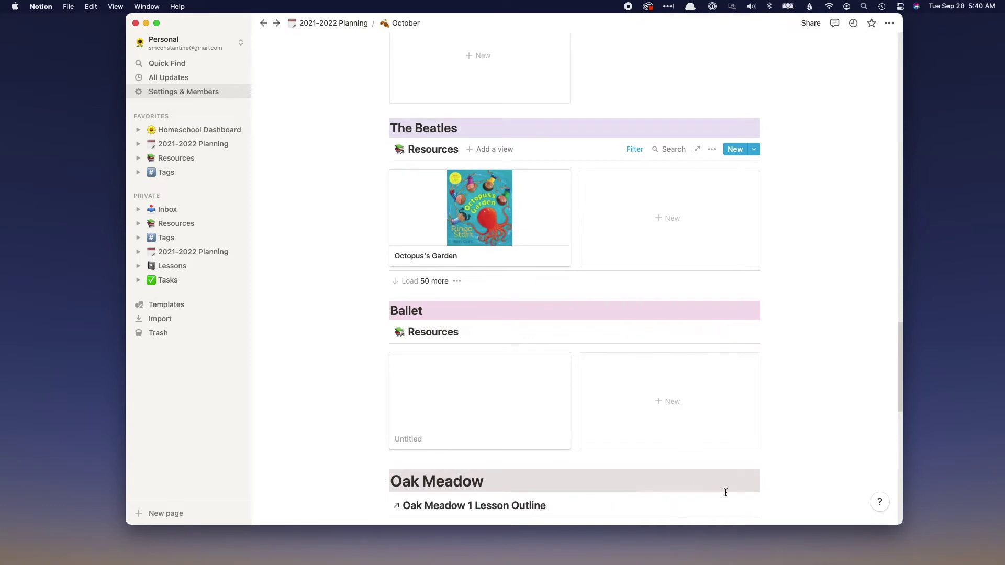
scroll(750, 474, "down", 2)
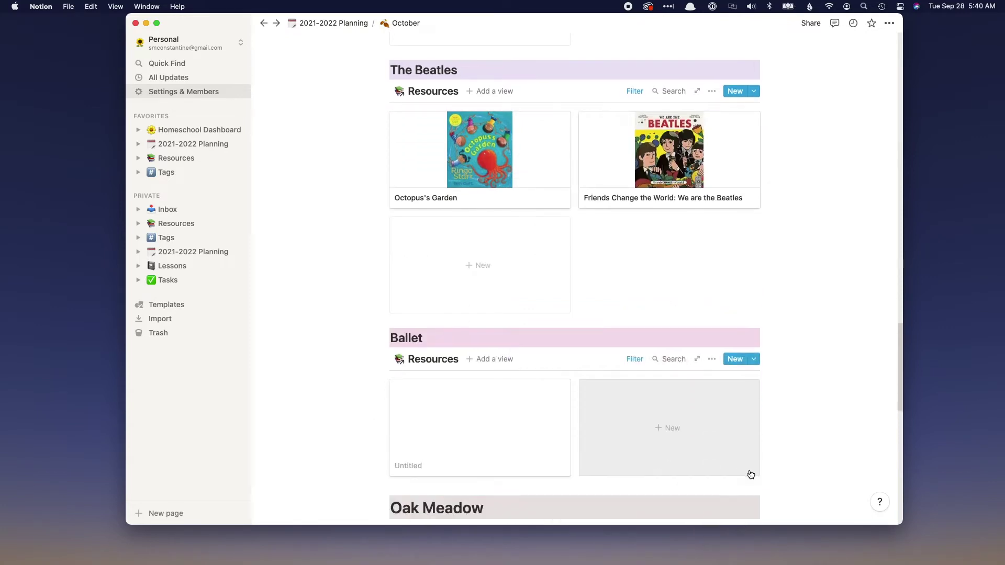
double_click(496, 343)
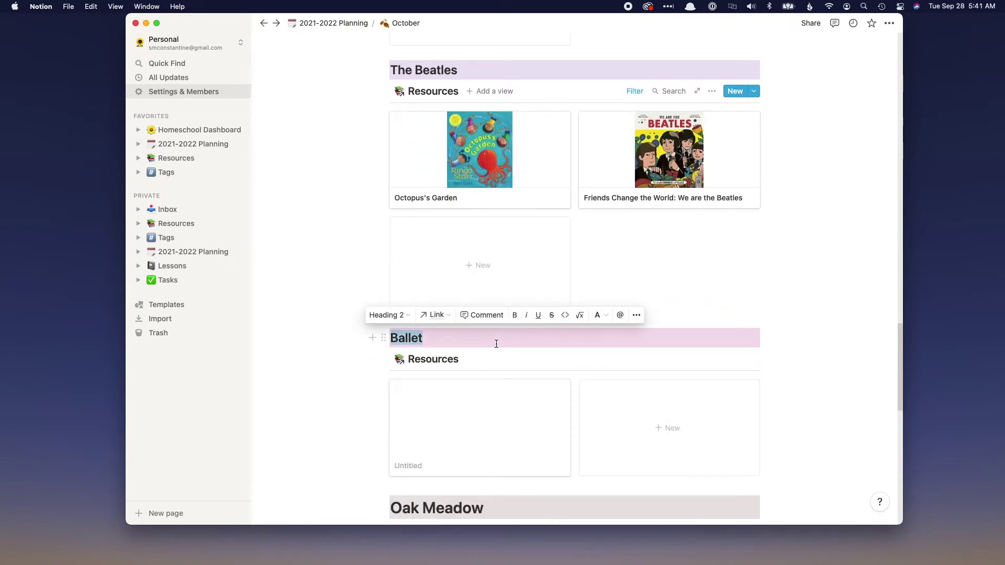
key("Right")
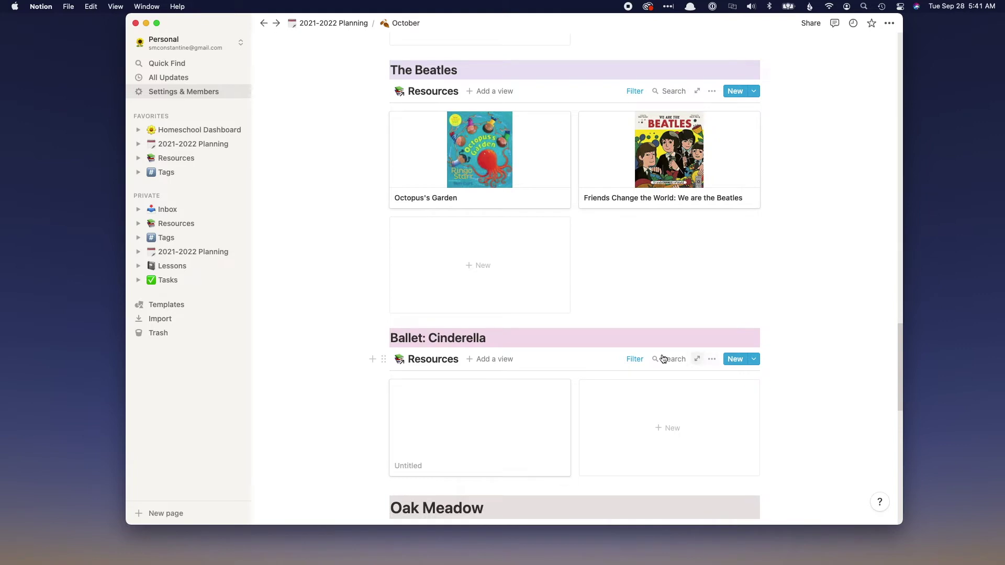
Filter the Resources gallery under Ballet: Cinderella to show entries whose Tags contain Ballet.
left_click(635, 359)
left_click(636, 403)
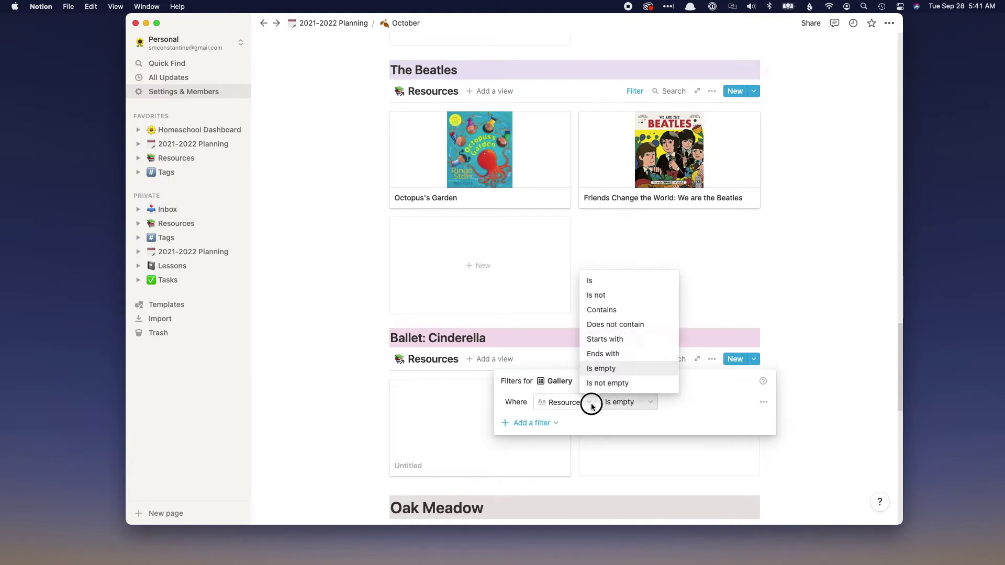
left_click(568, 402)
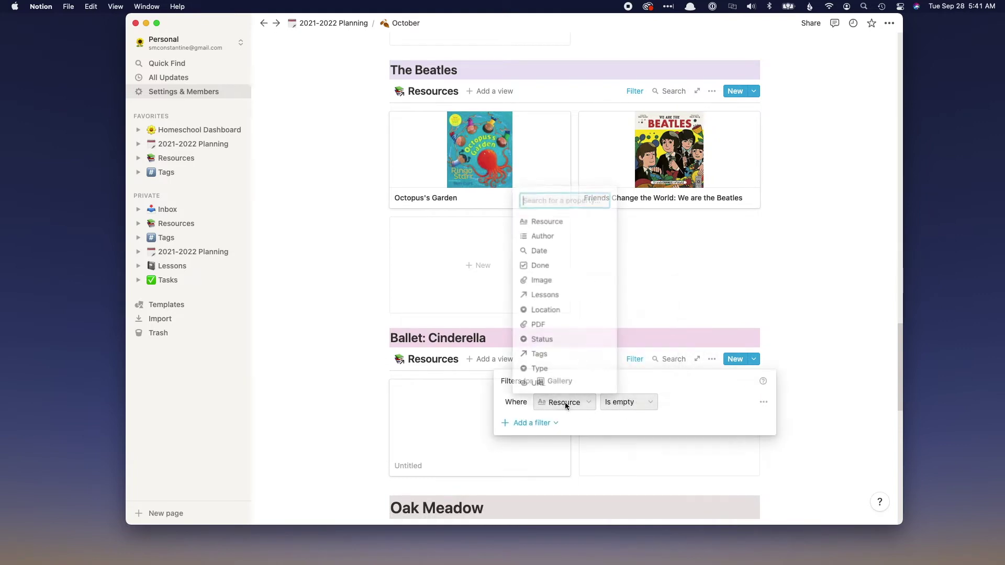
left_click(547, 354)
left_click(622, 402)
left_click(695, 403)
type("Ballet")
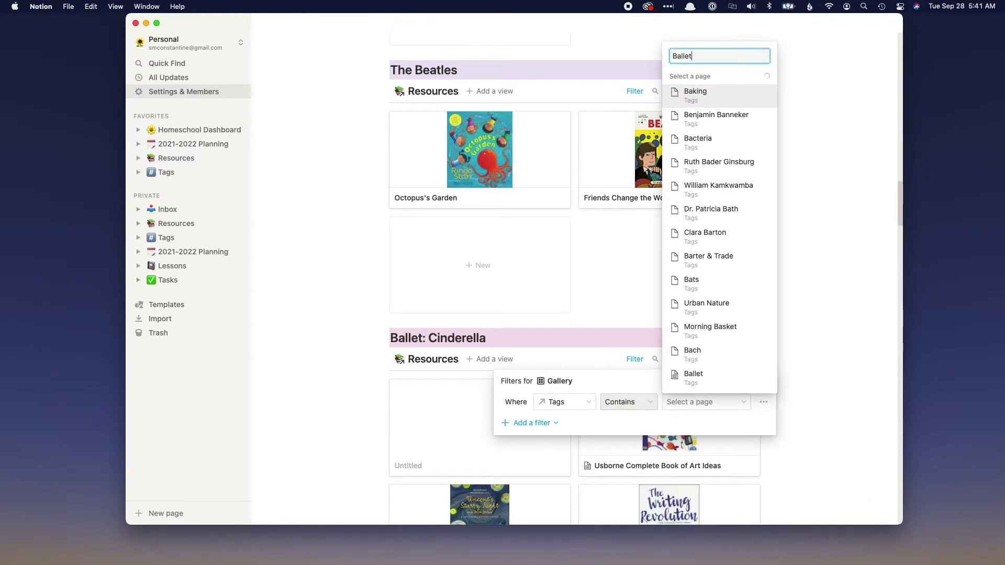
left_click(705, 377)
Add a second condition to the Ballet: Cinderella gallery filter, joined with And, for Tags containing Cinderella.
left_click(526, 423)
left_click(521, 441)
left_click(512, 423)
left_click(480, 444)
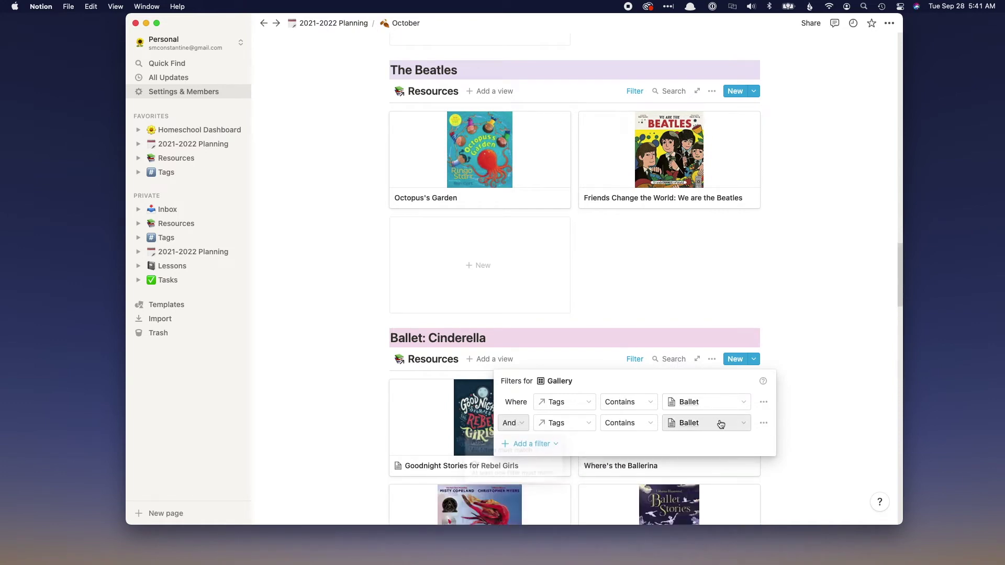
left_click(716, 424)
type("Cinderella")
left_click(715, 409)
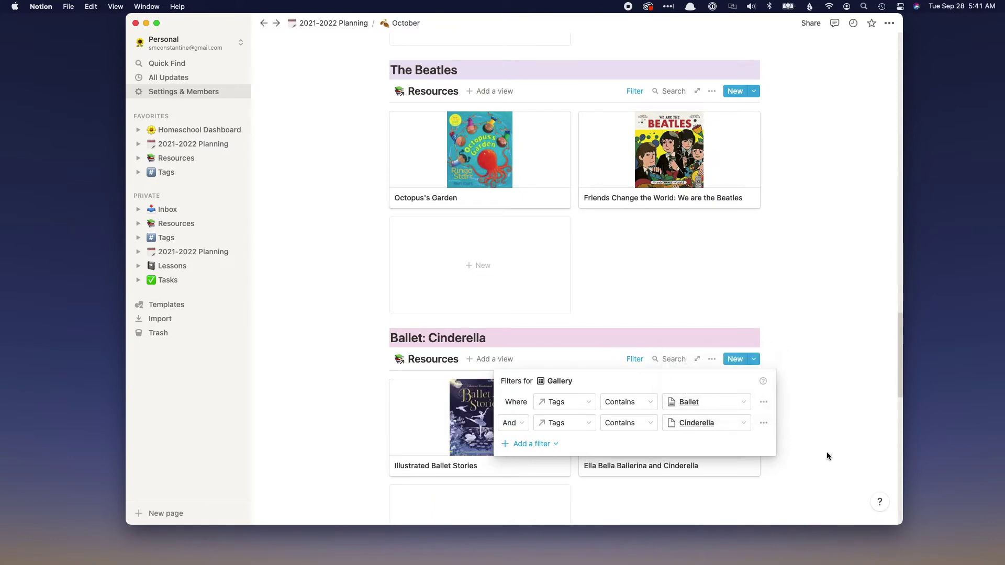
Look over the October page's sections, from Ballet: Cinderella and Oak Meadow back up to Main Topics and the Morning Time galleries.
left_click(829, 461)
scroll(775, 490, "down", 4)
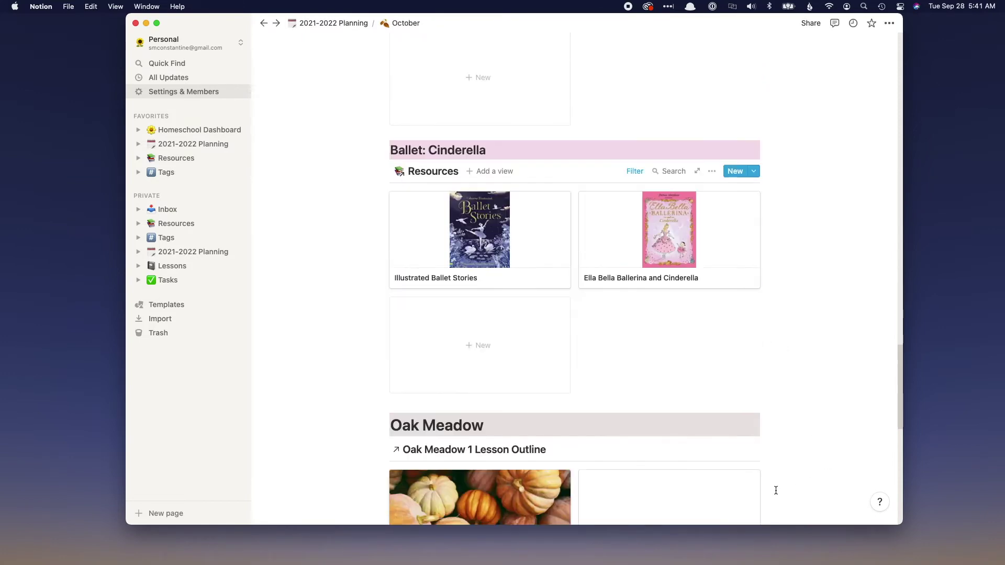
scroll(776, 490, "down", 7)
scroll(776, 491, "up", 5)
scroll(776, 490, "up", 15)
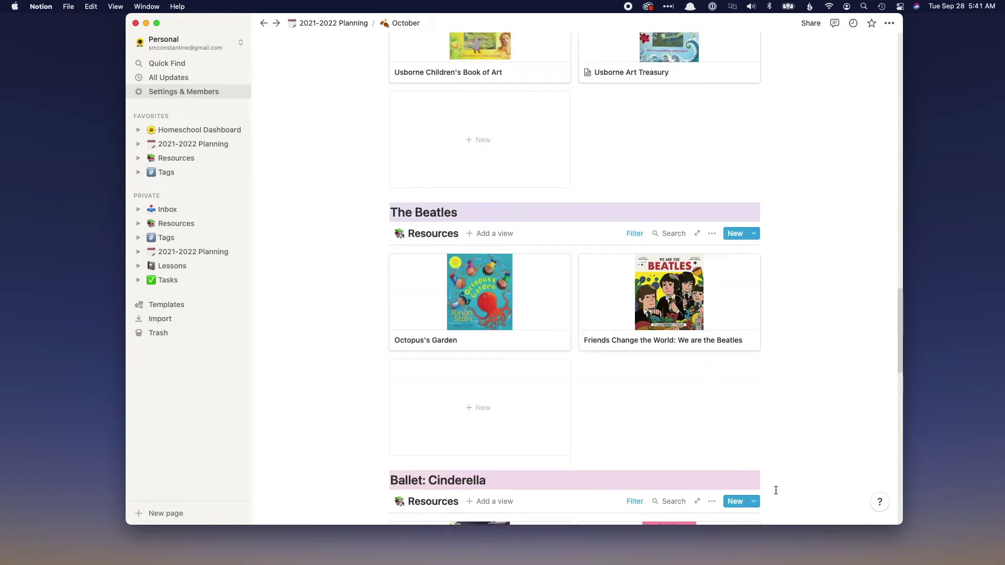
scroll(776, 490, "up", 15)
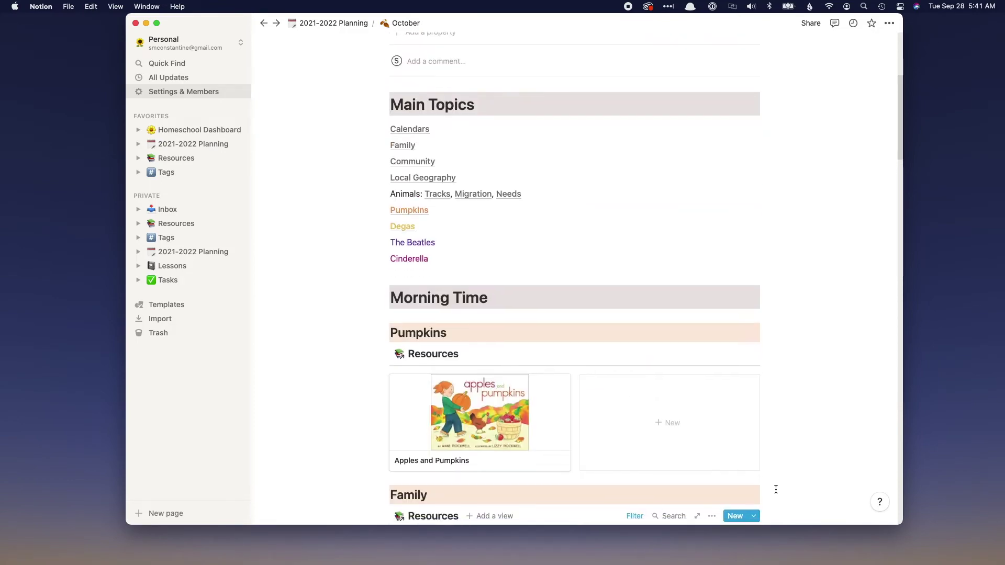
scroll(775, 489, "down", 5)
scroll(721, 487, "down", 3)
left_click(482, 455)
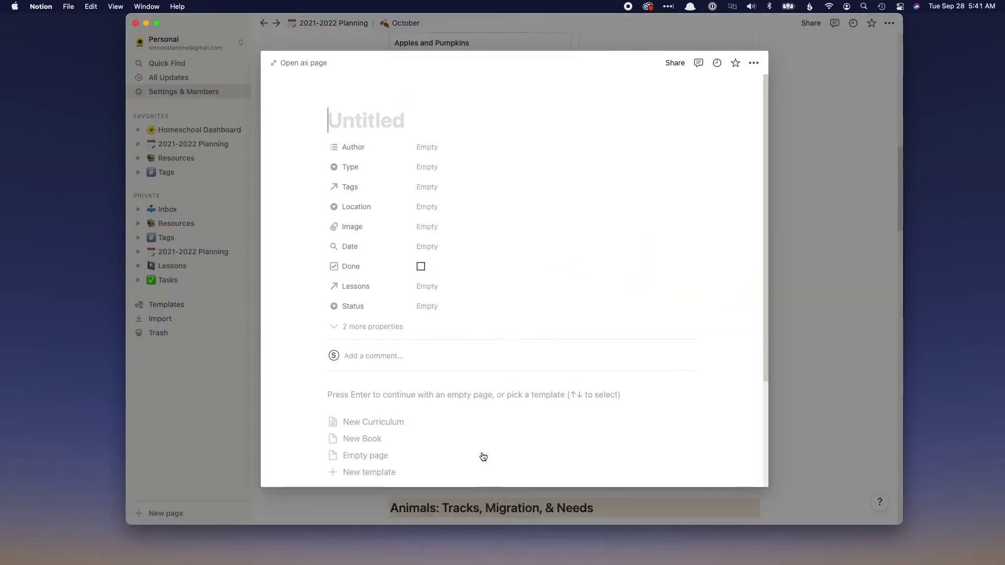
key("Escape")
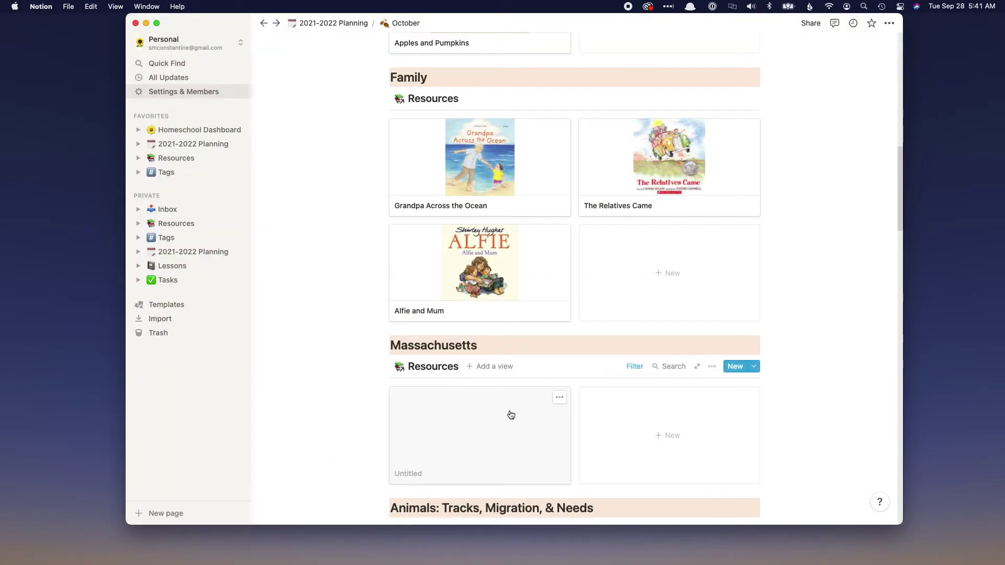
left_click(559, 399)
left_click(627, 273)
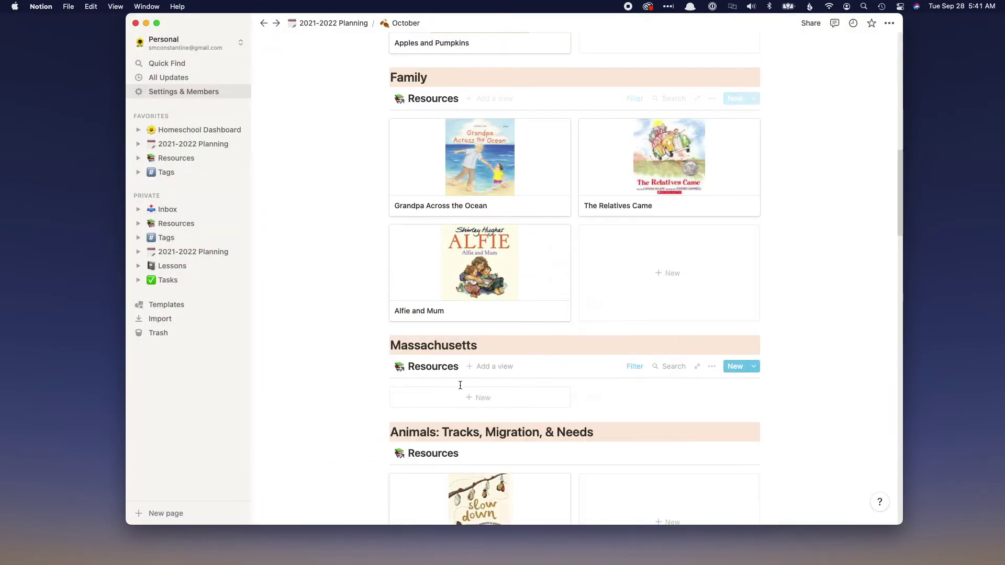
Open the Community tag page from the Main Topics list and apply the New Tag template to it.
scroll(462, 413, "up", 5)
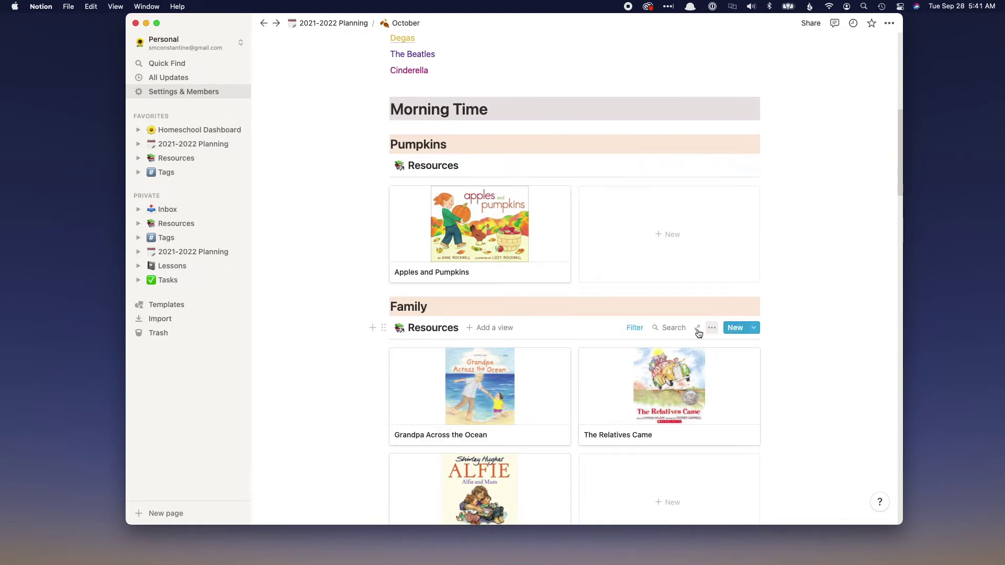
scroll(608, 340, "up", 10)
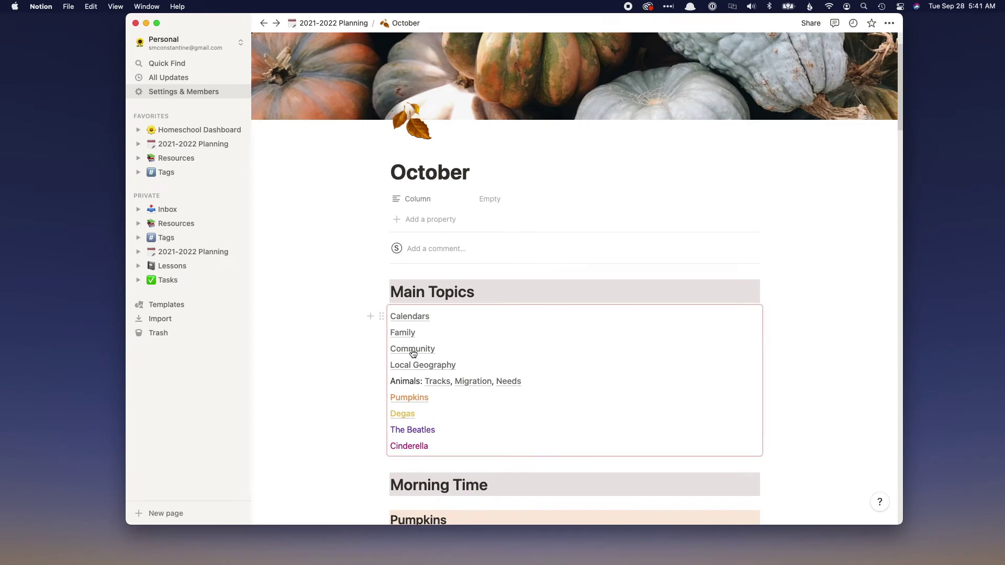
left_click(431, 354)
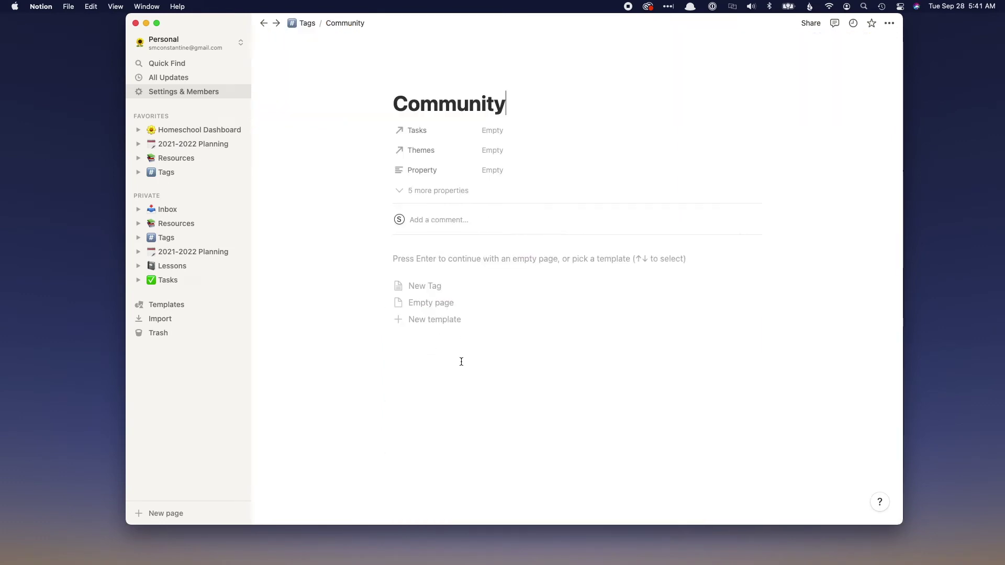
left_click(433, 290)
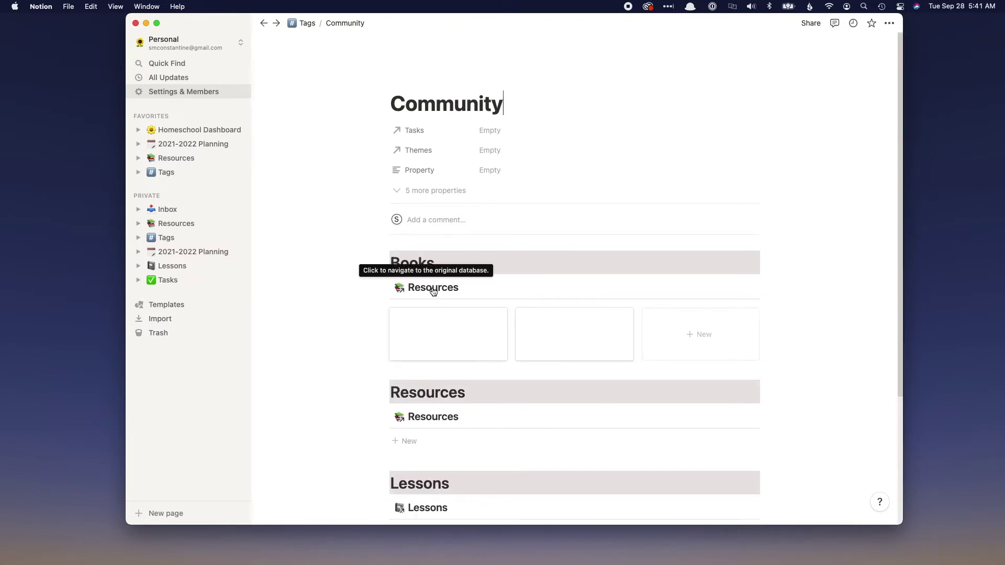
Examine the properties of The Post Office Book entry in the Community page's Books gallery.
left_click(450, 341)
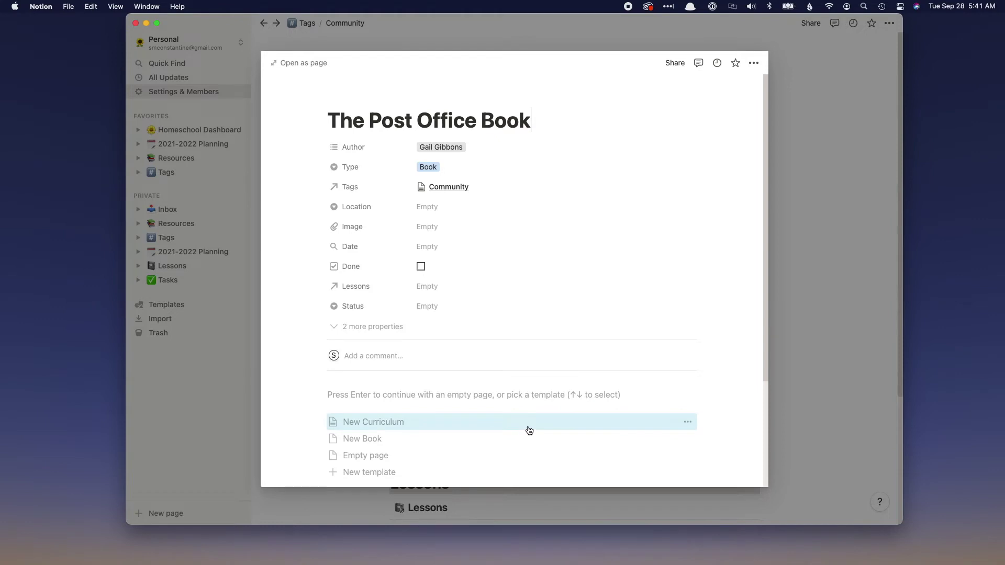
scroll(529, 430, "down", 3)
left_click(863, 289)
Correct the title of the second Community book to "Maybe Something Beautiful: How Art Transformed a Neighborhood".
left_click(565, 341)
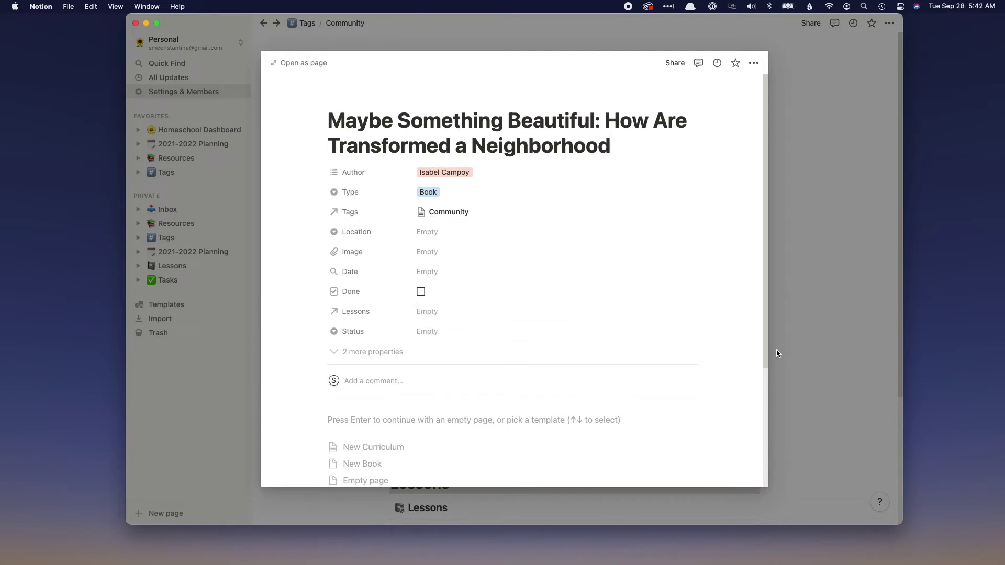
triple_click(514, 130)
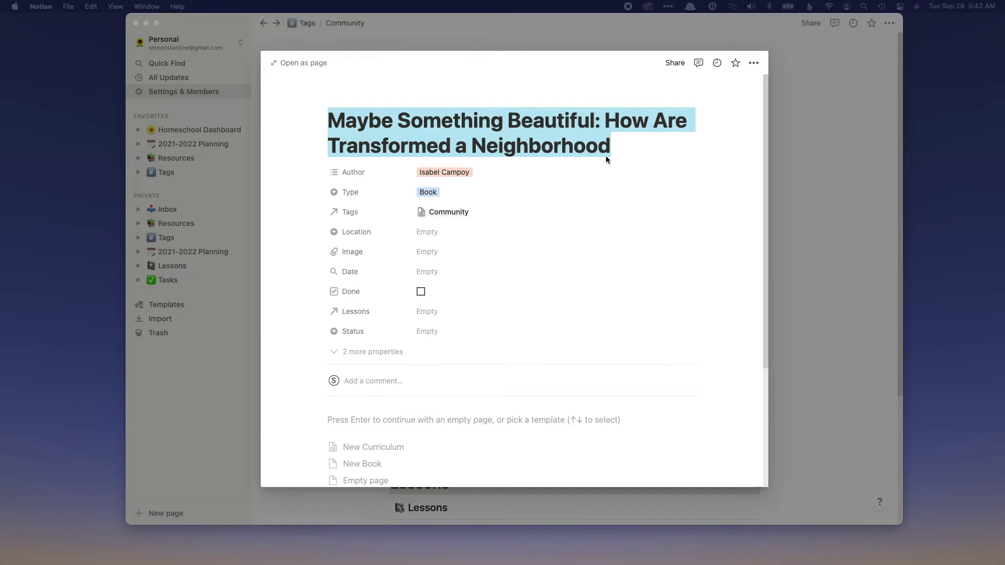
left_click(686, 121)
key("BackSpace")
type("t")
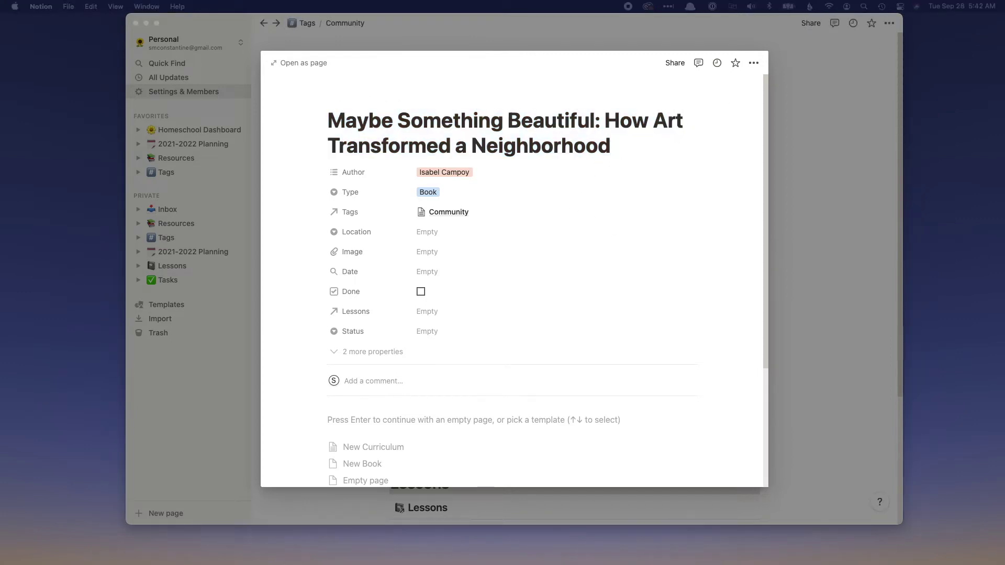
Add the cover picture to the Image property of Maybe Something Beautiful and close the entry.
left_click_drag(791, 225, 441, 251)
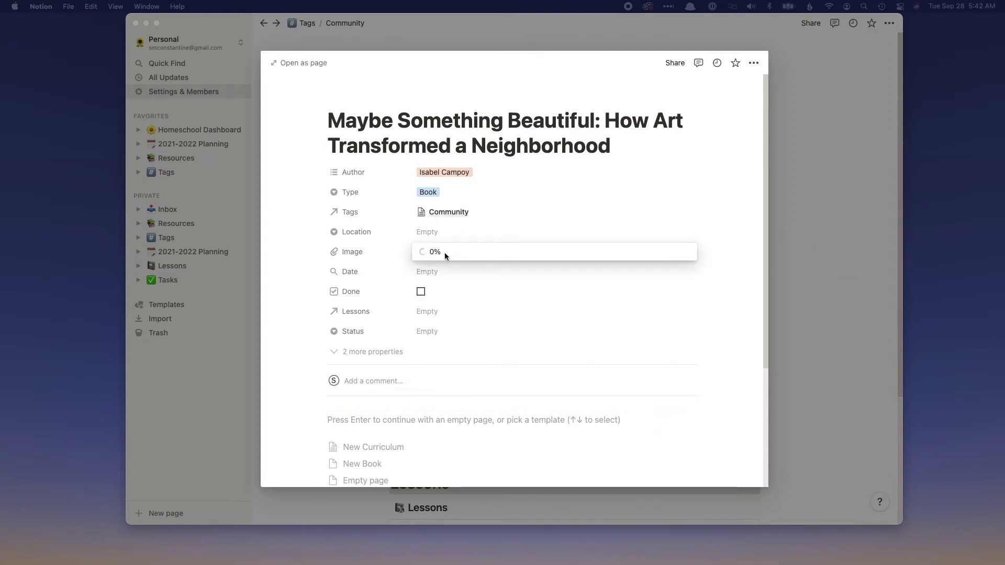
left_click(837, 245)
left_click(820, 254)
left_click(810, 262)
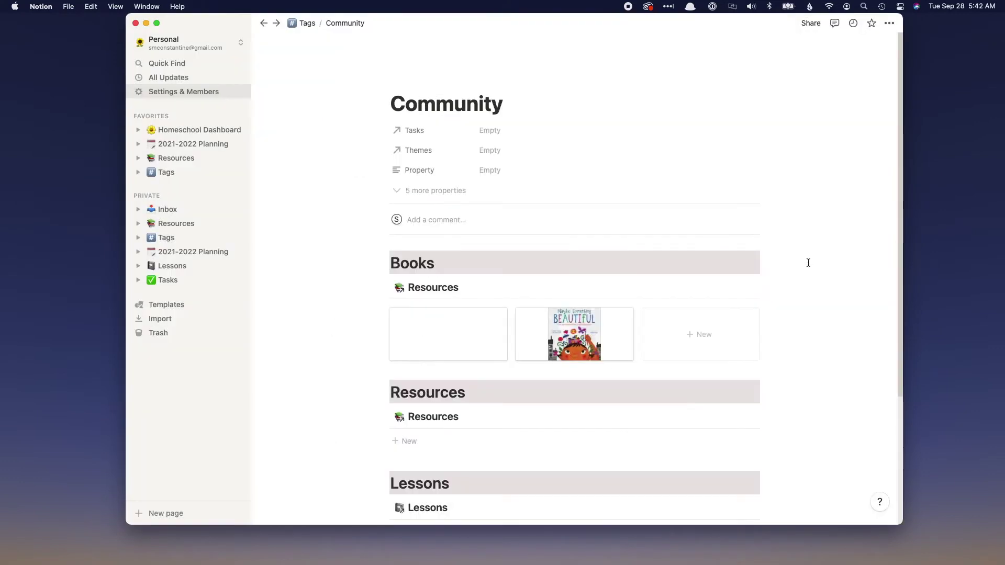
Open The Post Office Book entry, then search Google Images in Chrome for "the post office book gail gibbons".
left_click(472, 338)
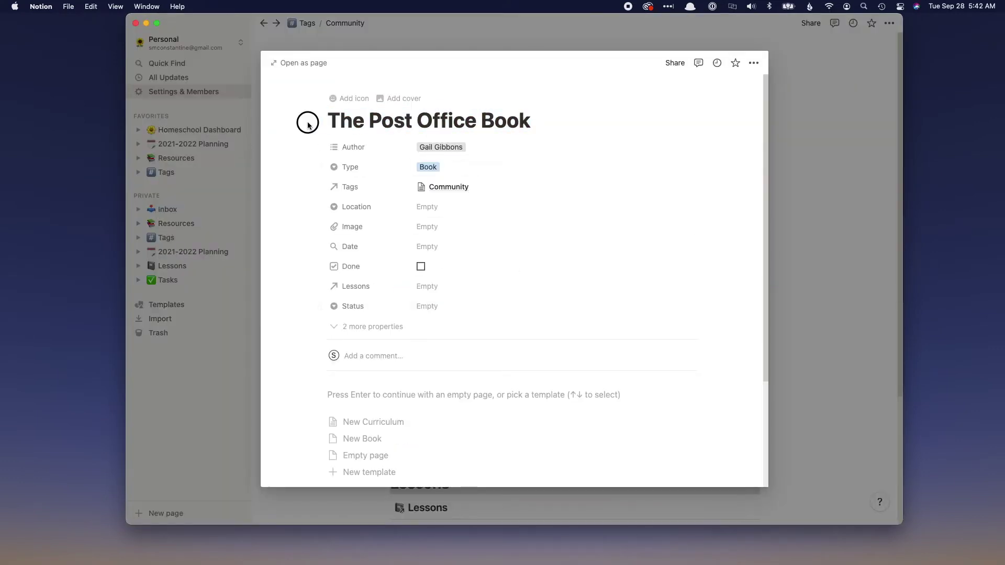
triple_click(384, 125)
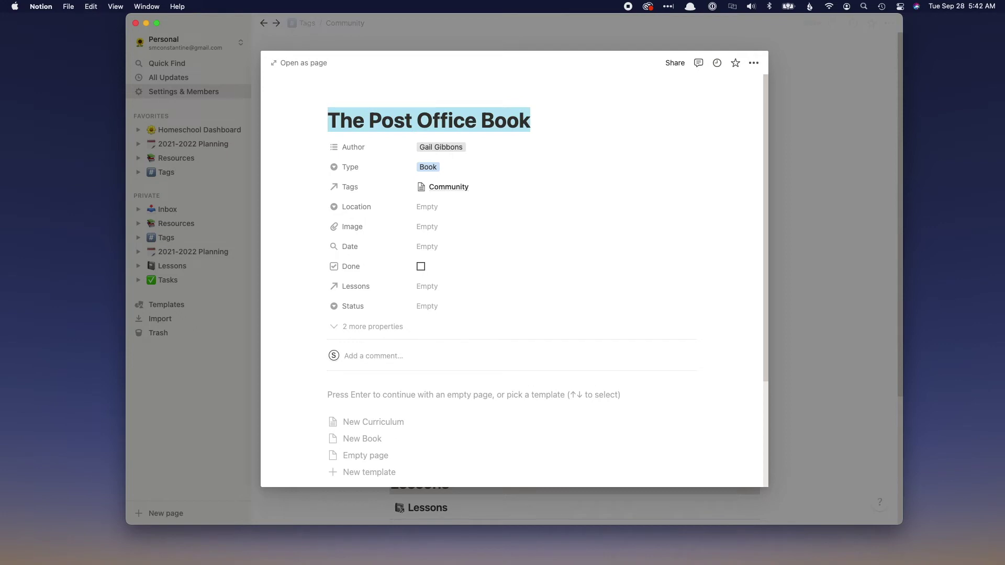
key("super+shift+4")
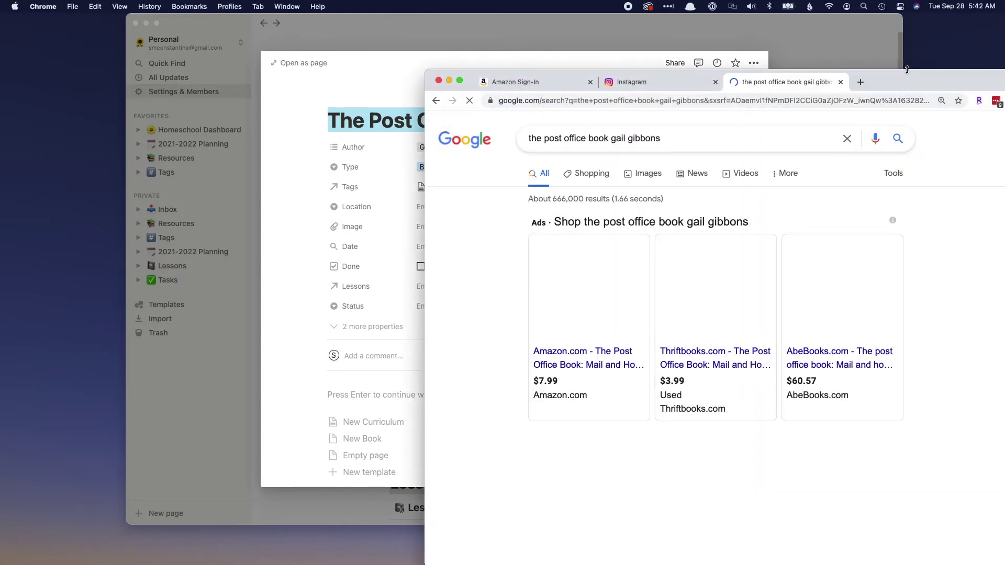
left_click_drag(893, 79, 845, 48)
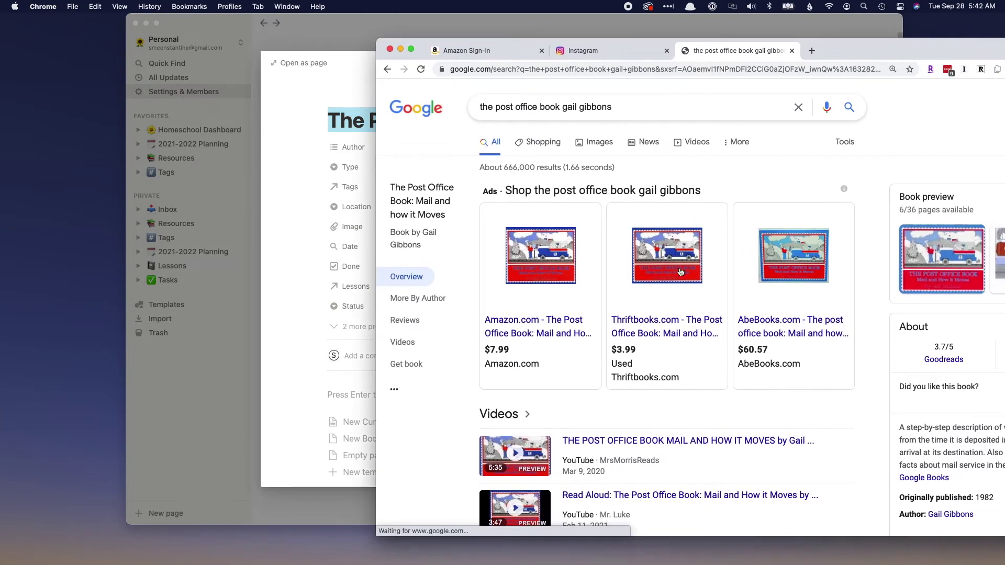
left_click(592, 140)
left_click(667, 50)
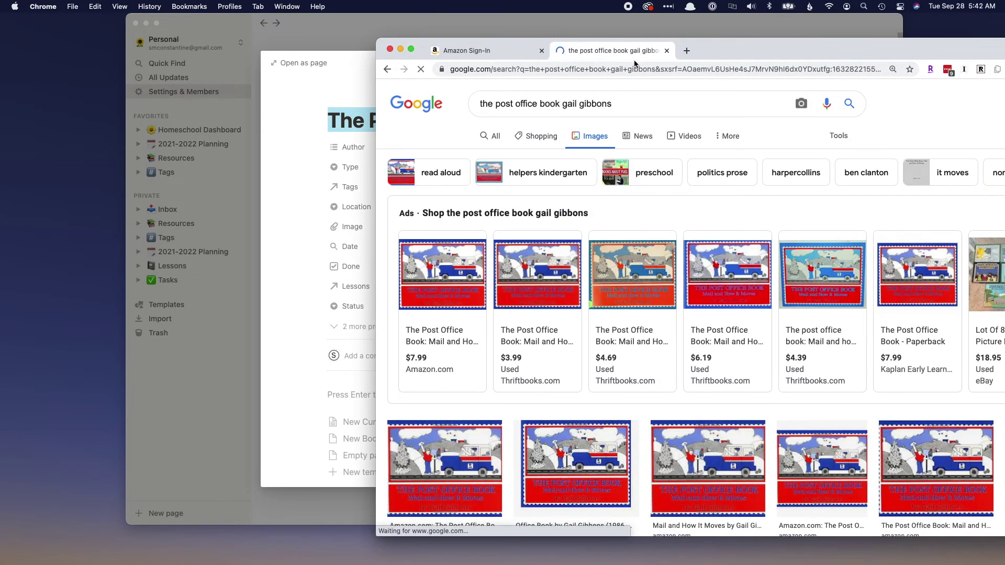
Add the found cover picture to the Image property of The Post Office Book in Notion and close the entry.
left_click(442, 474)
left_click_drag(441, 474, 223, 215)
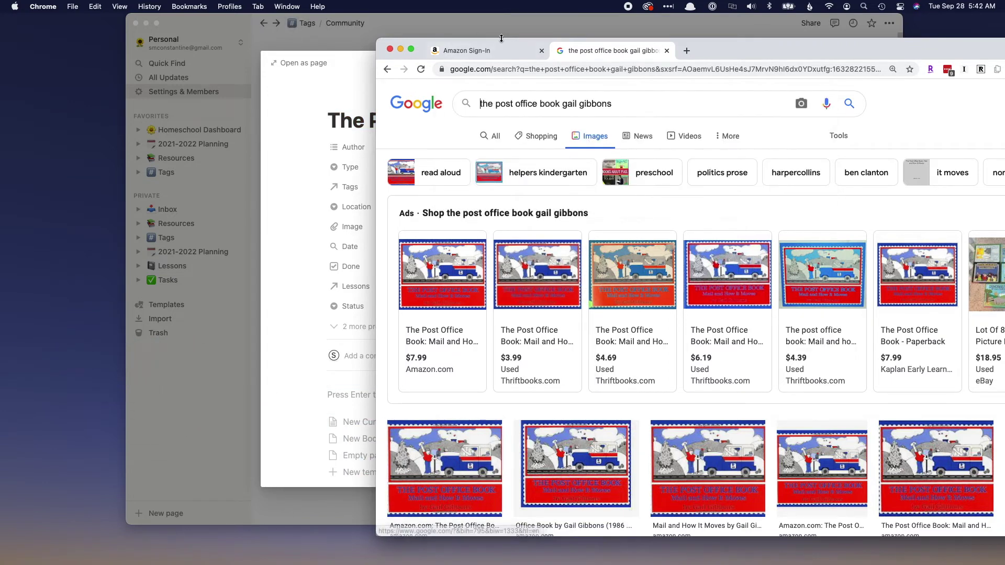
double_click(721, 52)
left_click_drag(461, 225, 496, 229)
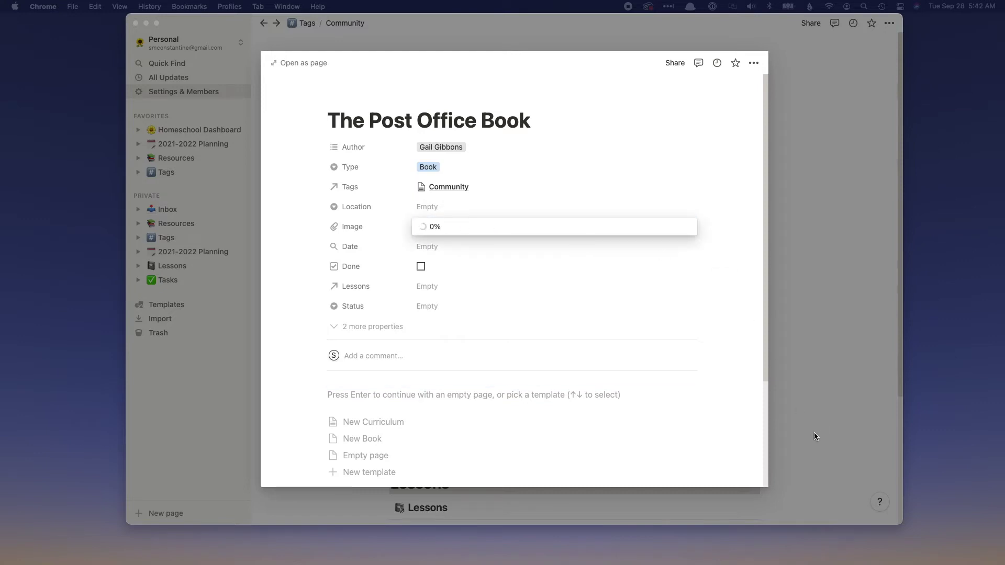
left_click(805, 308)
scroll(480, 438, "down", 1)
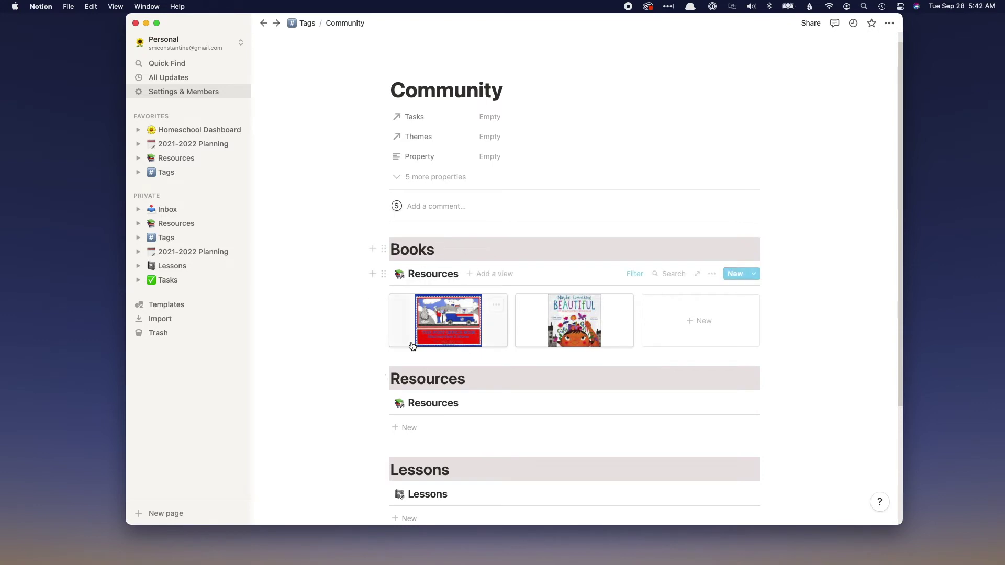
Return from the Community tag page to the October planning page.
left_click(263, 23)
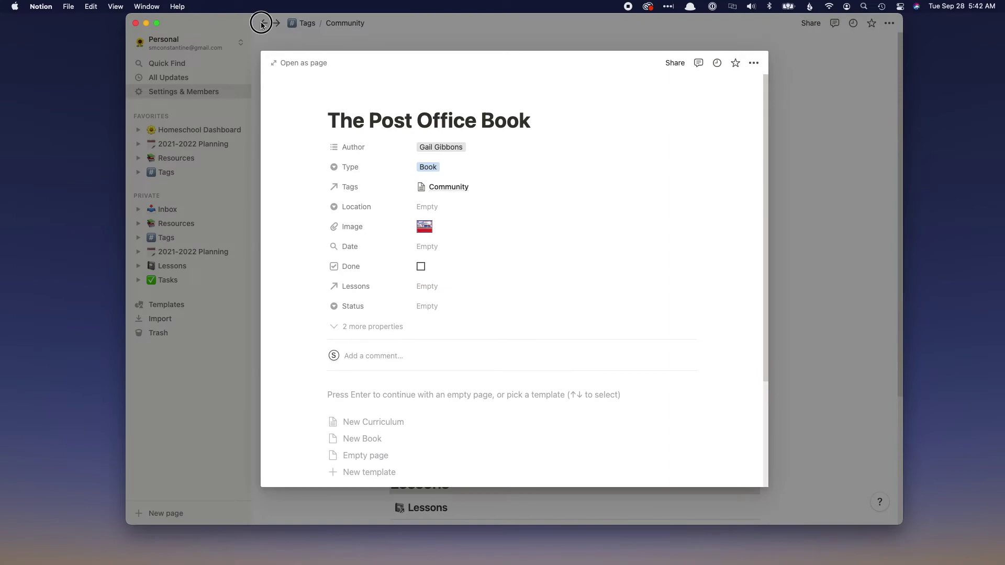
left_click(262, 24)
left_click(262, 24)
left_click(263, 24)
left_click(262, 24)
left_click(262, 23)
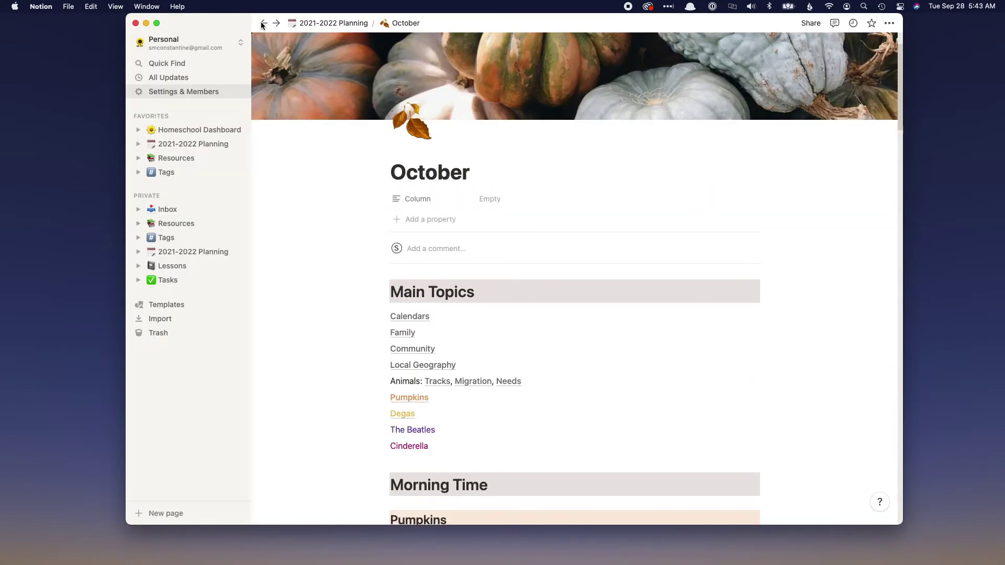
Open the Local Geography tag page from the Main Topics list and start it as an empty page.
scroll(550, 424, "down", 5)
scroll(549, 424, "down", 8)
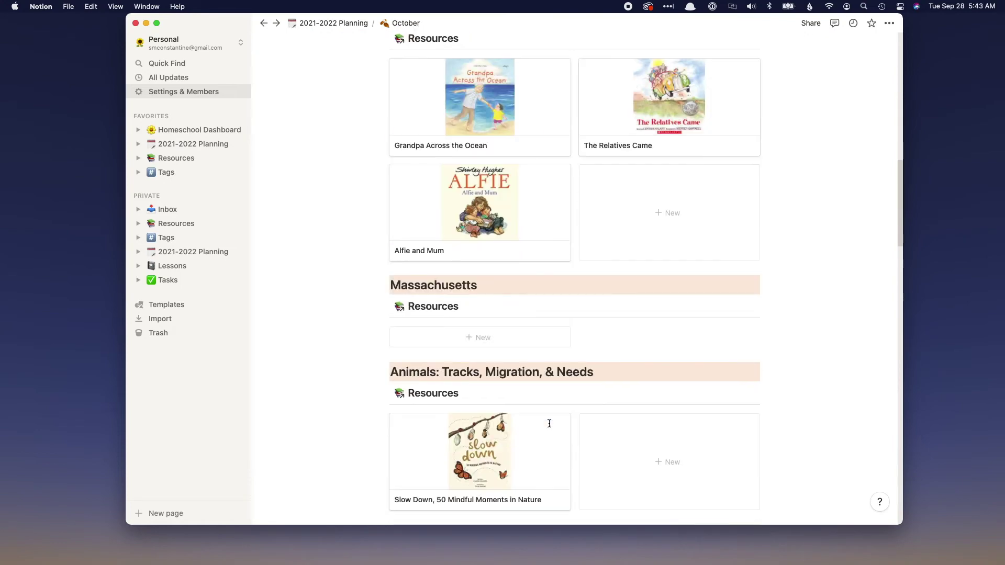
scroll(548, 387, "up", 10)
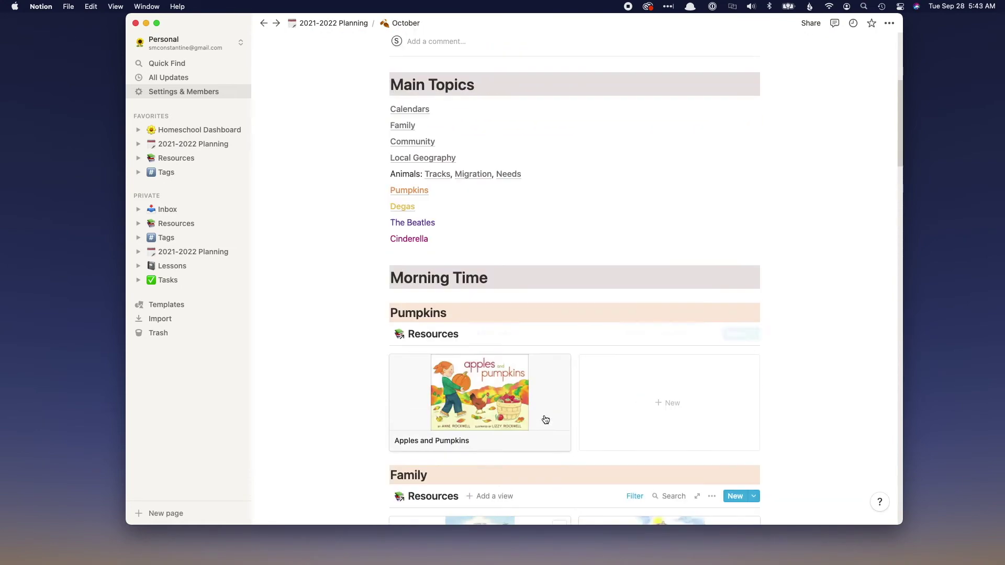
left_click(408, 160)
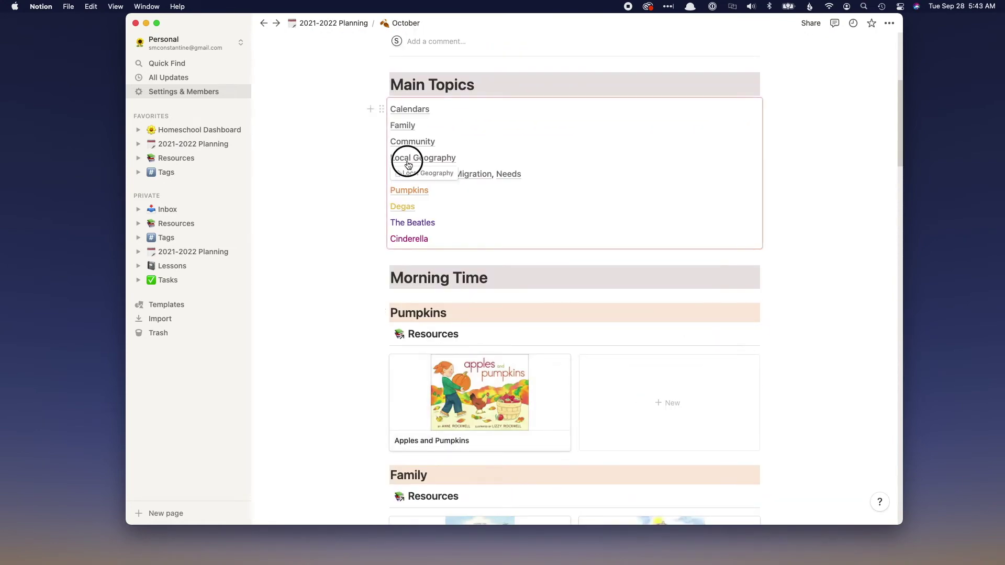
left_click(424, 300)
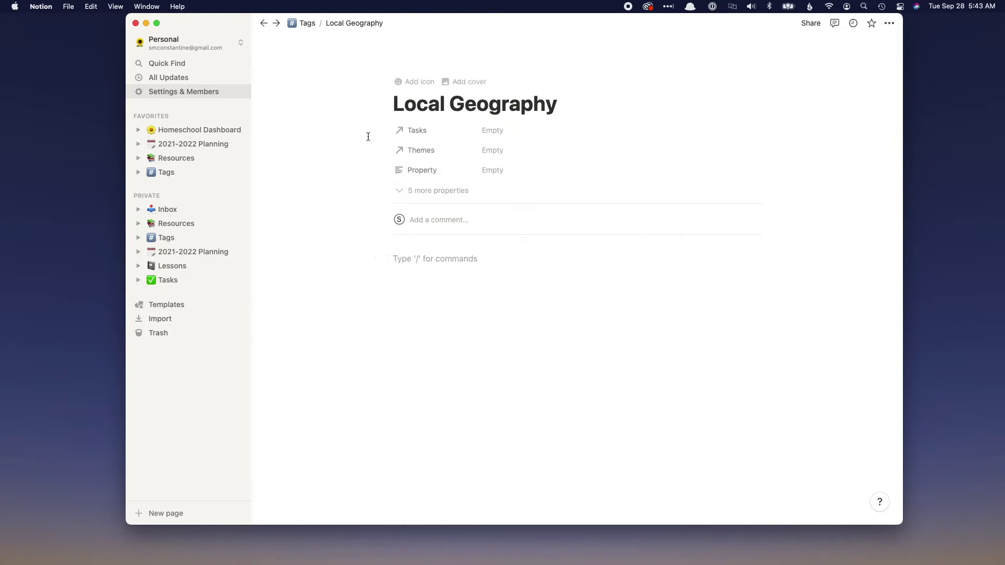
left_click(410, 280)
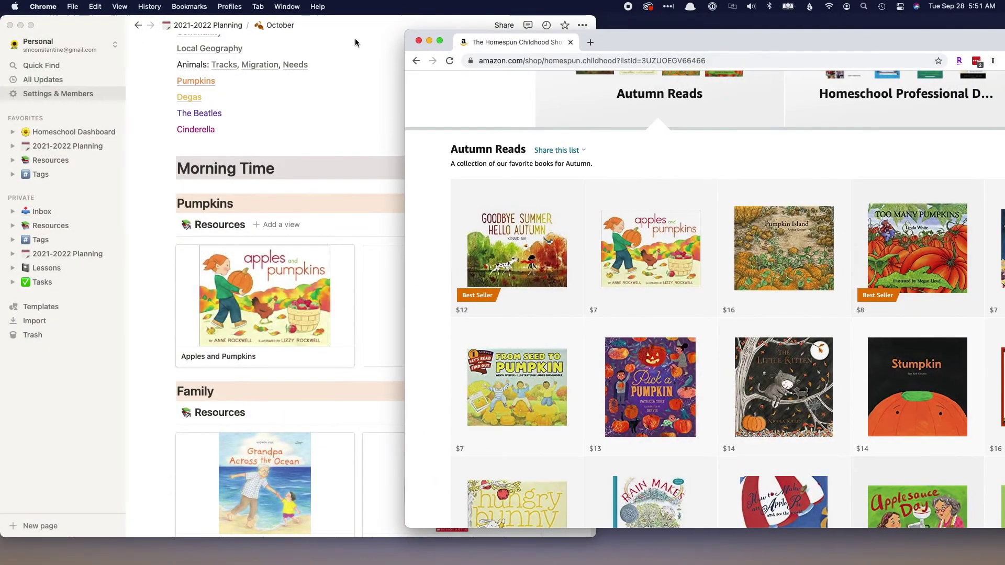
Create a new entry titled "Pumpkin Island" in the Resources gallery under Pumpkins.
left_click(434, 297)
type("Pumpkin Is")
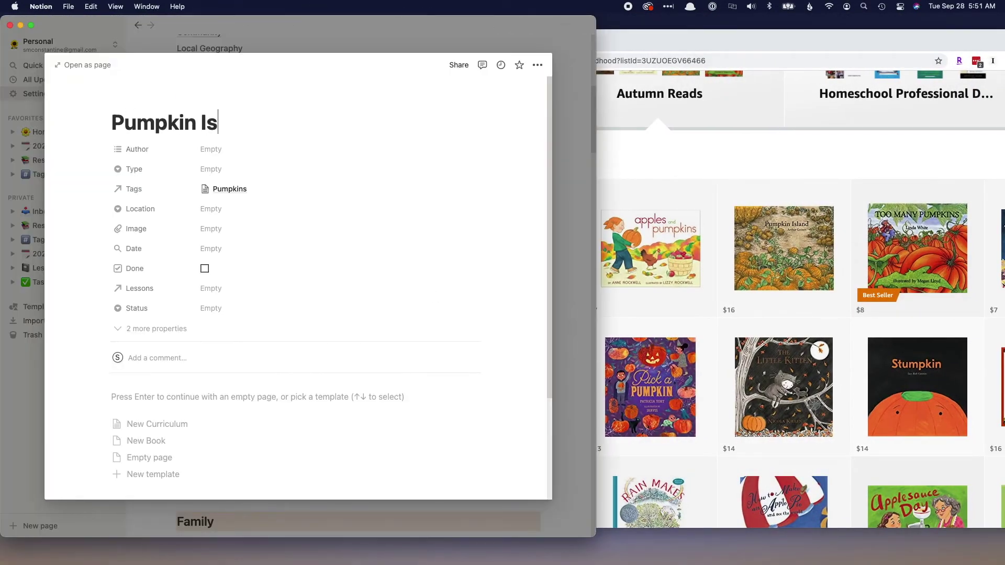
type("land")
key("Return")
Set the Pumpkin Island entry's Author to Arthur Geisert, copied from the book's Amazon page.
left_click(210, 149)
left_click(784, 248)
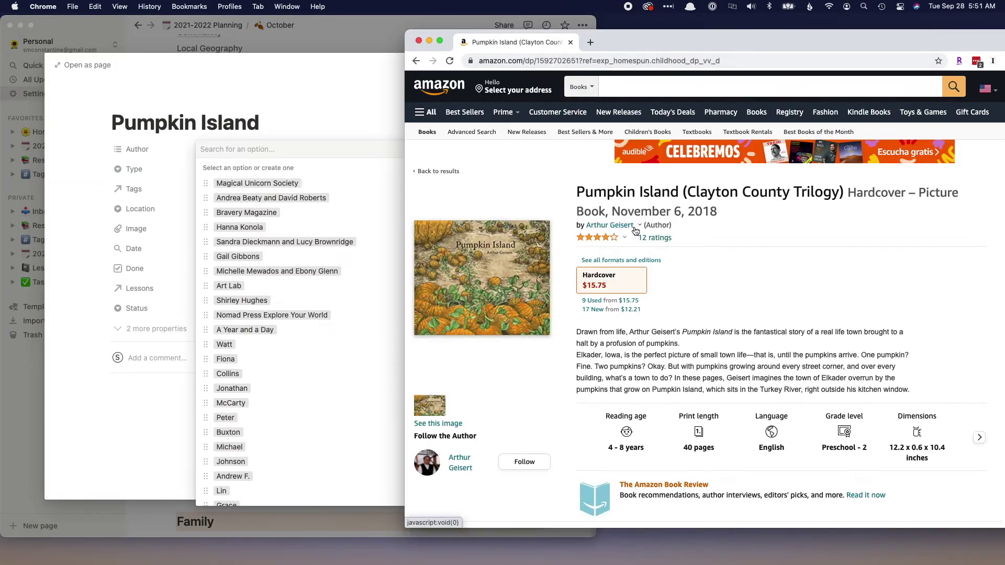
left_click_drag(587, 225, 634, 225)
key("super+c")
key("super+Tab")
key("super+v")
key("Return")
Set the Pumpkin Island entry's Type to Book and its Location to Storage.
key("Tab")
left_click(345, 216)
left_click(254, 209)
left_click(230, 318)
Bring the Pumpkin Island cover picture from the Amazon page into the body of the Notion entry.
left_click(602, 291)
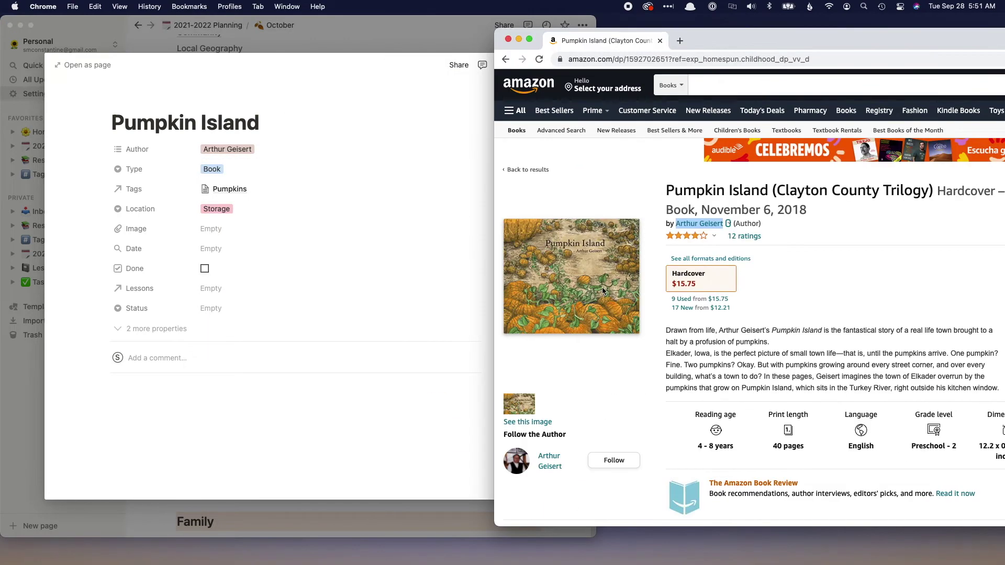
left_click_drag(572, 276, 379, 92)
left_click(378, 45)
left_click(498, 277)
left_click(569, 268)
left_click(493, 224)
left_click(505, 317)
left_click(561, 297)
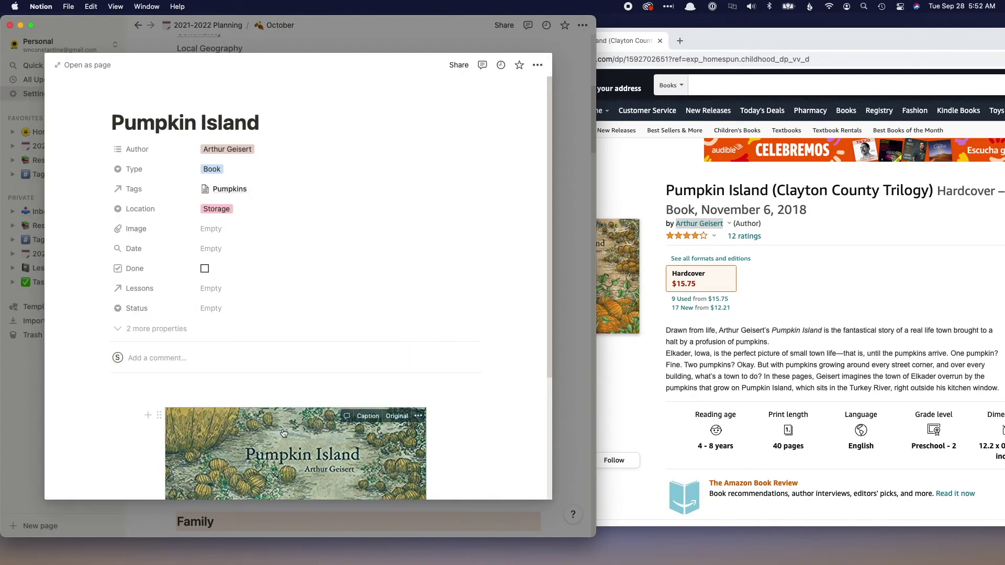
Add the cover to the Pumpkin Island entry's Image property, close the entry and return to the Amazon book list.
left_click(211, 229)
key("Escape")
key("Escape")
key("super+Tab")
left_click(502, 59)
key("super+Tab")
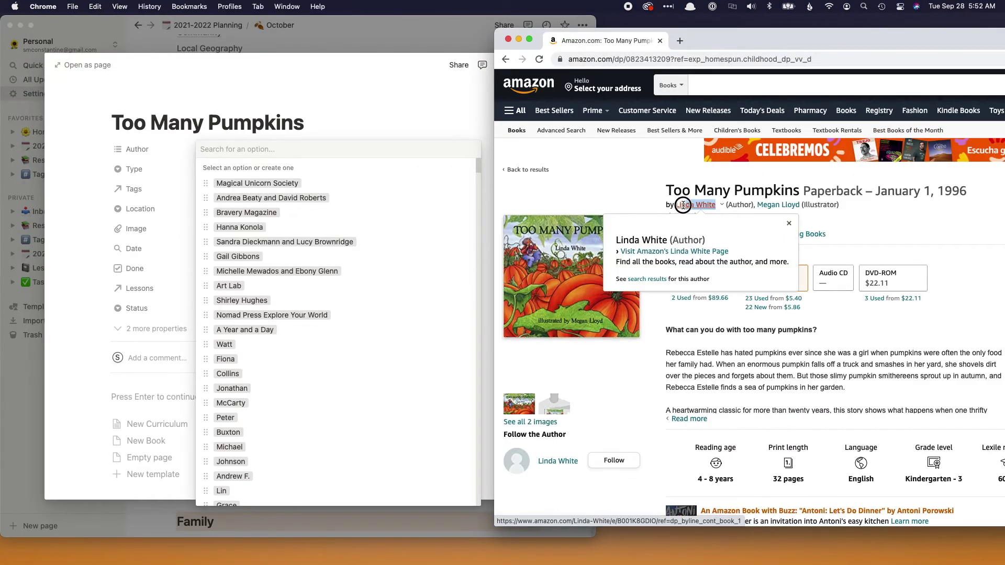
Set the Too Many Pumpkins entry's Author to Linda White, copied from the book's Amazon page.
left_click(266, 145)
key("super+v")
key("Return")
left_click_drag(618, 278, 752, 549)
left_click(350, 137)
Set the Too Many Pumpkins entry's Type to Book and its Location to Storage.
left_click(225, 169)
left_click(225, 198)
left_click(225, 189)
left_click(236, 209)
left_click(225, 209)
left_click(230, 304)
Place the Amazon cover picture in the Too Many Pumpkins entry's Image property and close the entry.
left_click_drag(222, 228, 222, 228)
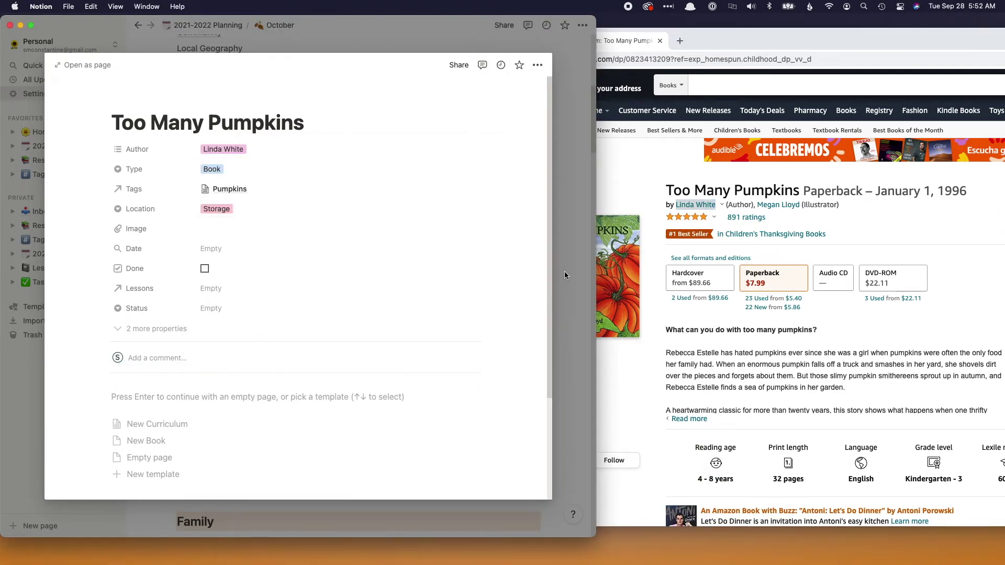
left_click(568, 278)
scroll(785, 314, "left", 5)
Create a new entry titled "From Seed to Pumpkin" in the Pumpkins Resources gallery and open the book's Amazon page.
left_click(450, 437)
type("From Seed to")
left_click(338, 149)
left_click(626, 259)
Set the From Seed to Pumpkin entry's Author to Wendy Pfeffer, copied from the Amazon page.
mouse_move(696, 226)
left_click_drag(620, 259, 682, 259)
key("super+c")
left_click(293, 150)
key("super+v")
left_click(251, 184)
left_click(798, 224)
key("super+[")
left_click_drag(831, 224, 766, 224)
key("super+c")
left_click(293, 149)
key("super+v")
left_click(273, 182)
left_click(618, 288)
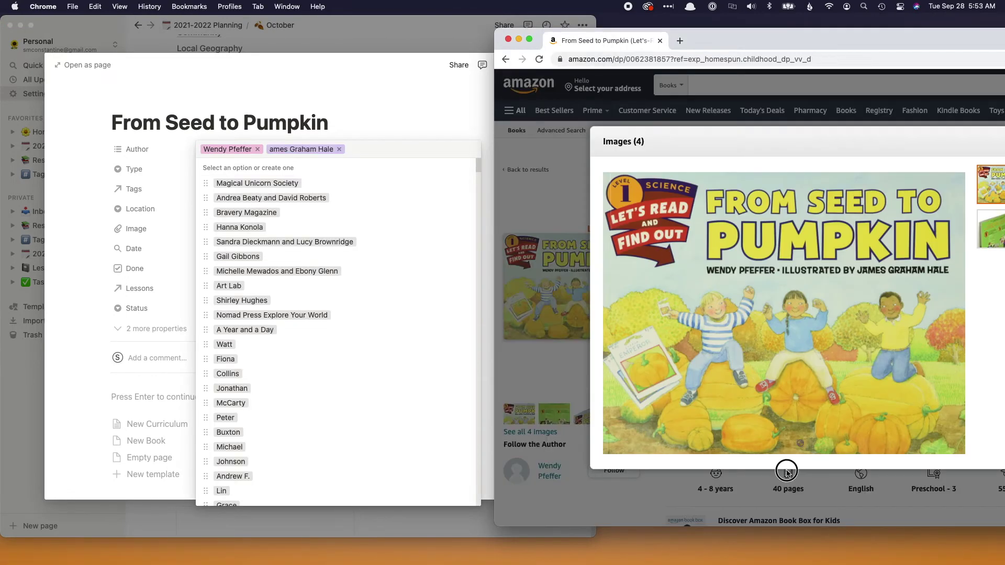
key("Escape")
left_click(192, 161)
type("J")
key("BackSpace")
key("BackSpace")
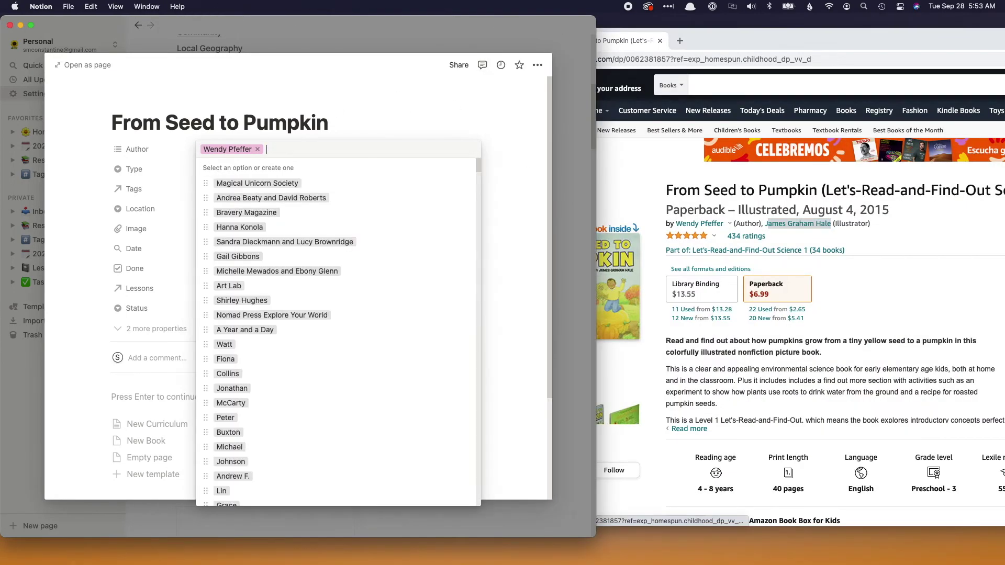
Add James Graham Hale to the From Seed to Pumpkin entry's Author, and set Type to Book and Location to Storage.
left_click_drag(833, 223, 765, 223)
key("super+c")
left_click(350, 146)
key("super+v")
left_click(257, 183)
left_click(225, 203)
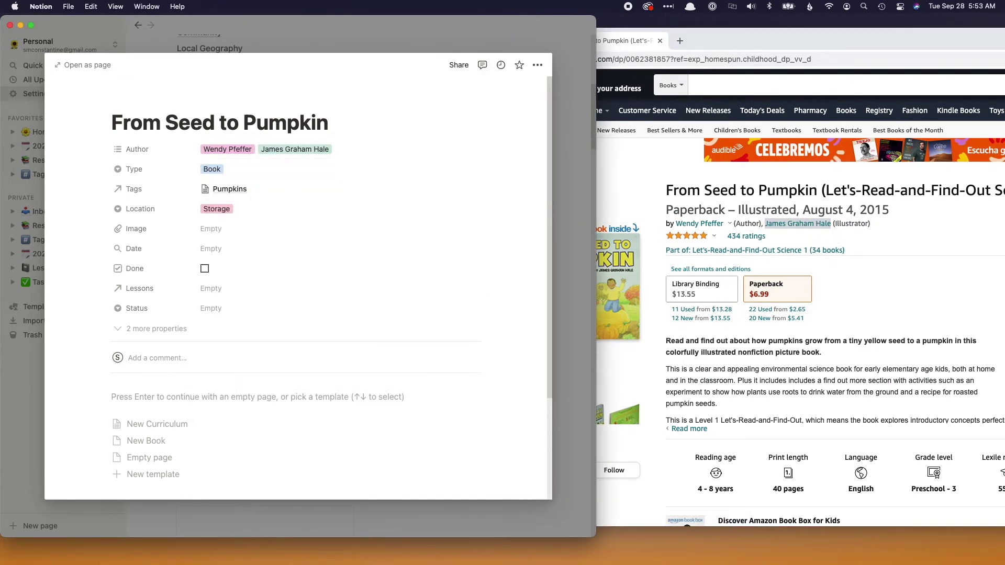
Place the Amazon cover picture in the From Seed to Pumpkin entry's Image property and close the entry.
left_click_drag(618, 288, 209, 229)
left_click(504, 59)
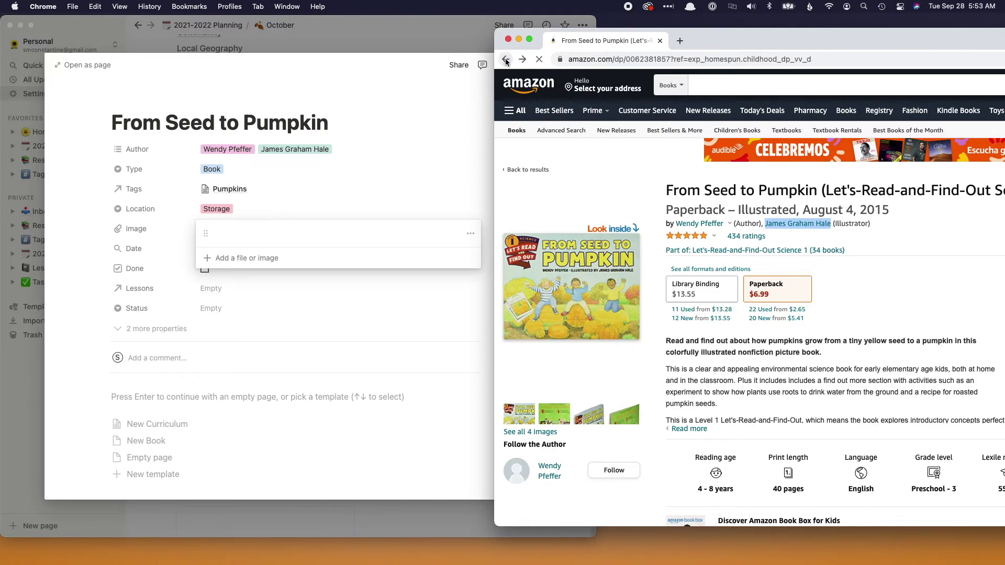
left_click(581, 272)
Set the card size of the Resources gallery under Pumpkins to Small.
scroll(366, 262, "down", 2)
left_click(493, 99)
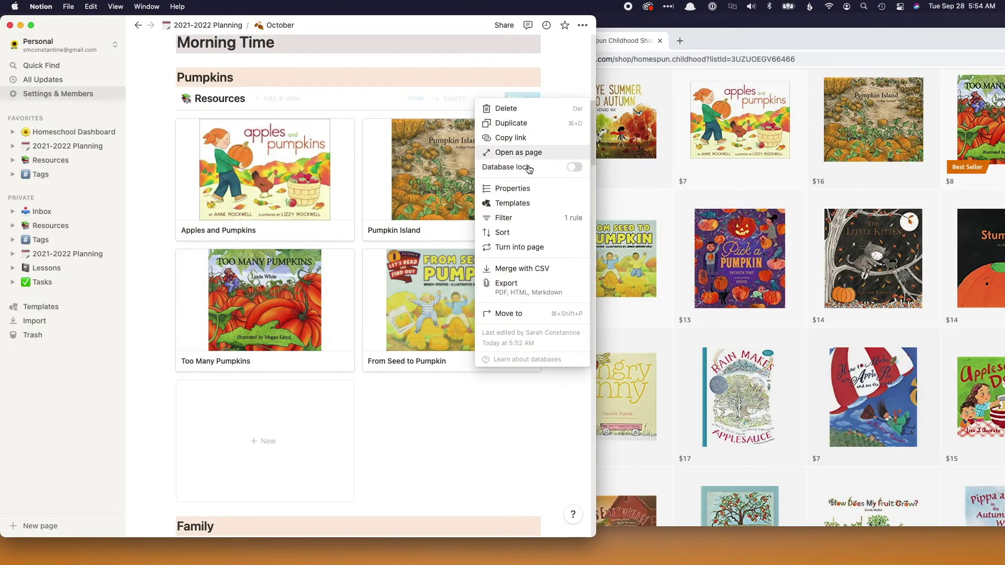
left_click(513, 186)
left_click(470, 155)
left_click(455, 173)
Create a new entry titled "Pick a Pumpkin" in the Pumpkins gallery and open the book's Amazon page.
left_click(347, 259)
type("Pick a ")
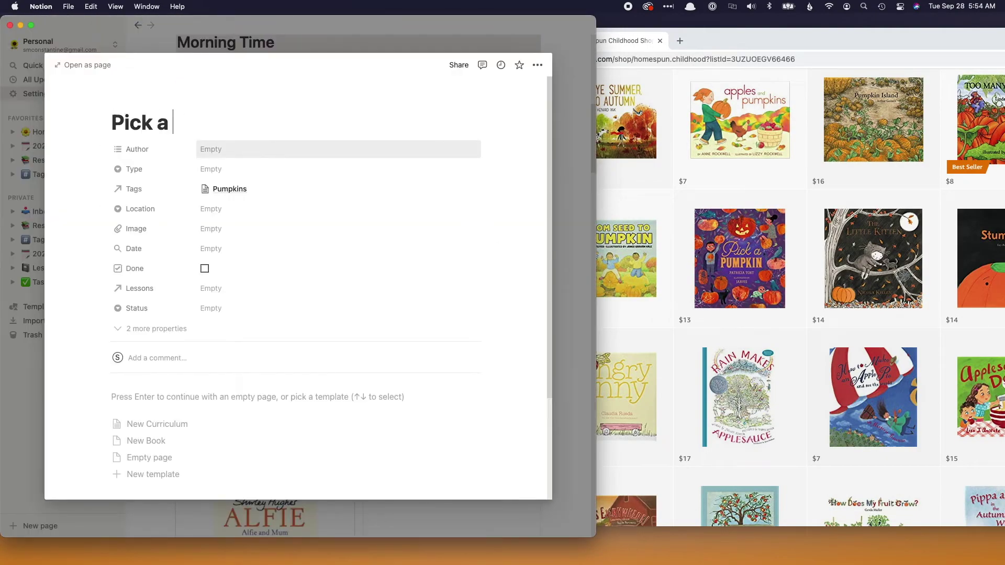
type("Pumpkin")
left_click(752, 193)
Set the Pick a Pumpkin entry's Author to Patricia Toht, copied from the Amazon page.
left_click(722, 205)
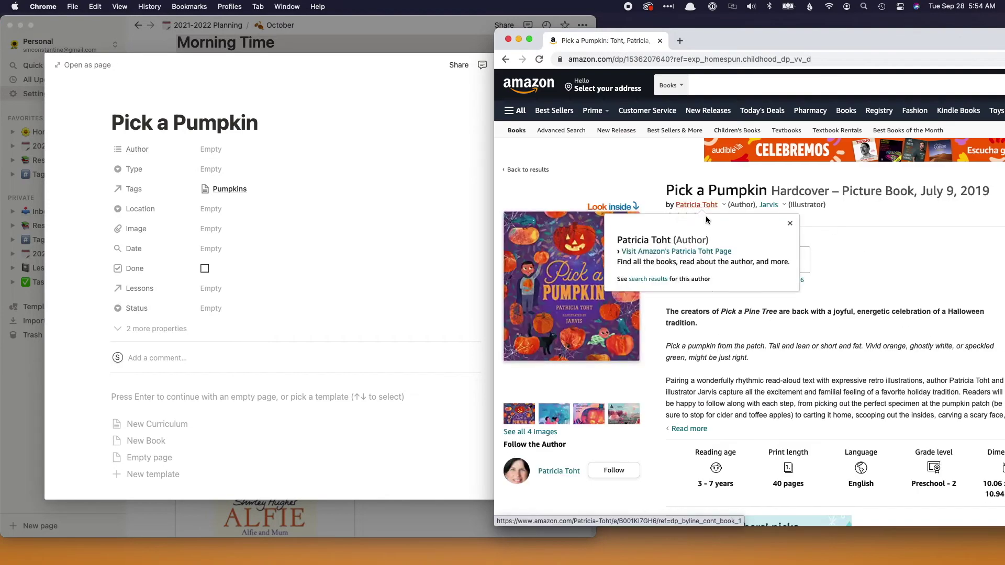
left_click_drag(617, 240, 671, 240)
key("super+c")
left_click(211, 149)
key("super+v")
Add the illustrator Jarvis as a second Author of the Pick a Pumpkin entry.
left_click(903, 249)
left_click(784, 205)
key("super+c")
left_click(354, 154)
key("super+v")
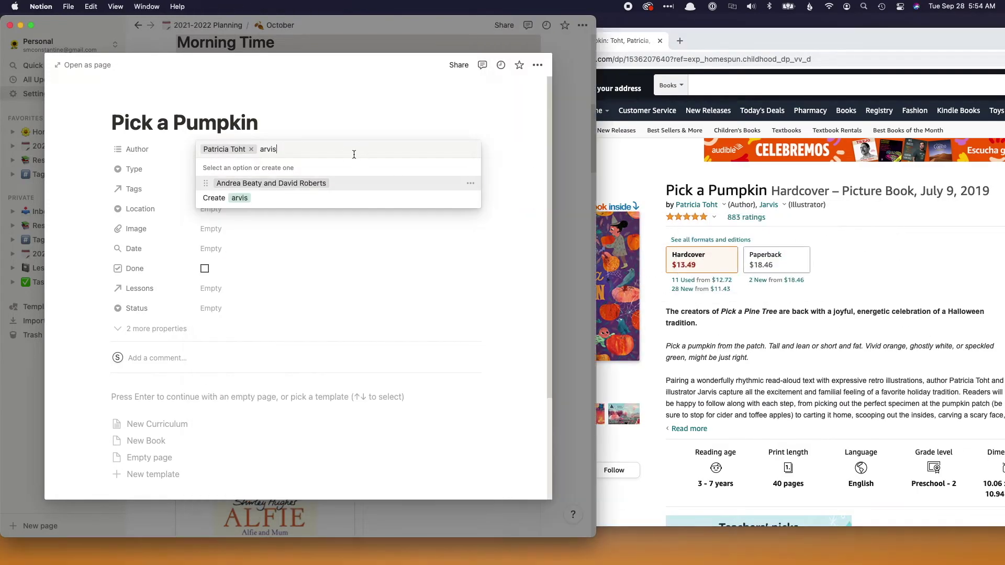
left_click(260, 150)
type("J")
key("Return")
Set the Pick a Pumpkin entry's Type to Book and its Location to Storage.
left_click(211, 169)
type("Bo")
key("Return")
left_click(211, 209)
type("st")
key("Return")
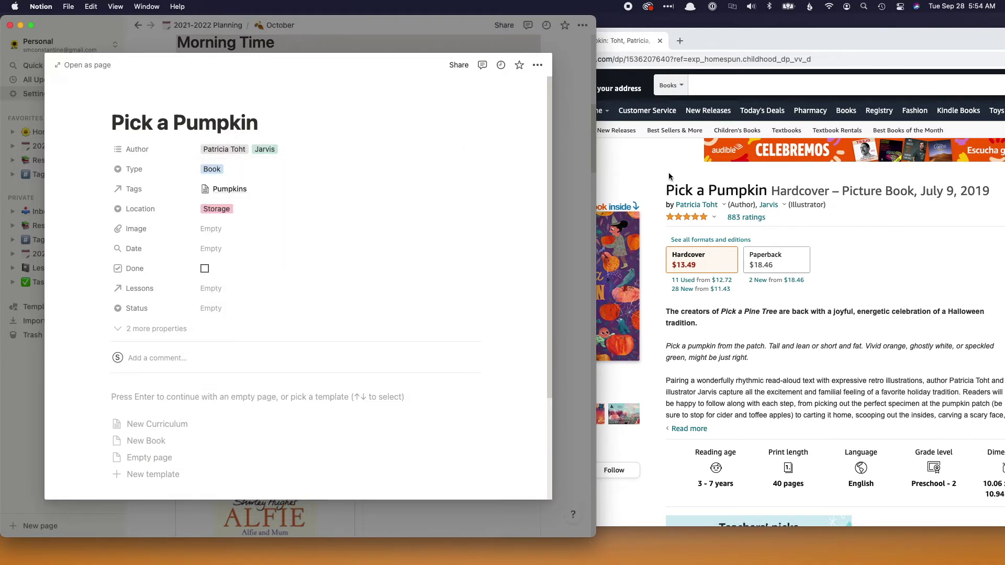
Place the Amazon cover picture in the Pick a Pumpkin entry's Image property and close the entry.
left_click(619, 283)
left_click_drag(784, 313, 230, 230)
key("super+bracketleft")
left_click(888, 280)
left_click(568, 199)
Create a new entry titled "The Little Kitten" in the Resources gallery under Pumpkins.
left_click(461, 252)
type("The Li")
left_click(684, 422)
Set The Little Kitten entry's Author to Nicola Killen from the Amazon page, its Type to Book and its Location to Storage.
mouse_move(696, 234)
left_click_drag(617, 270, 672, 270)
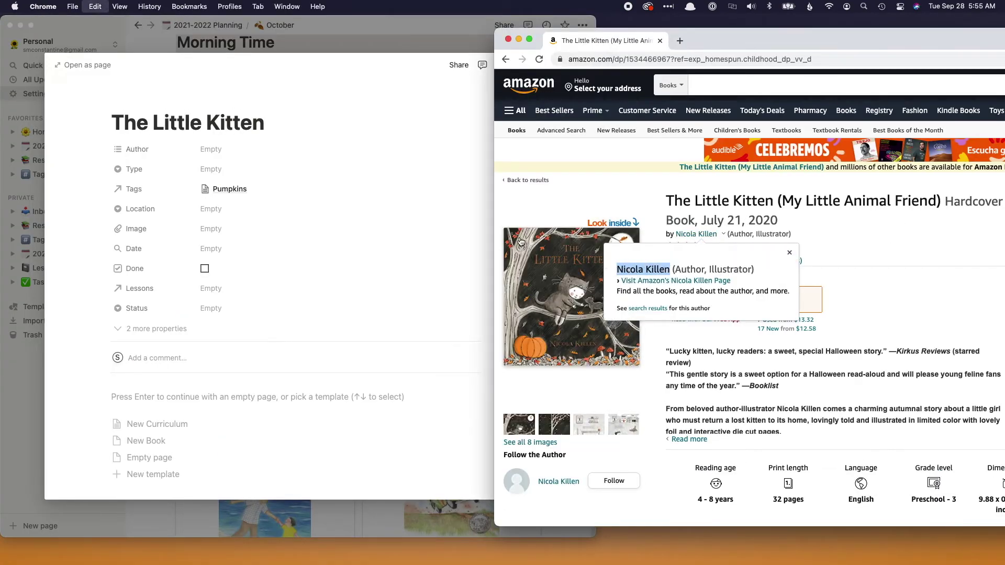
key("super+c")
left_click(276, 150)
key("super+v")
key("Return")
key("Escape")
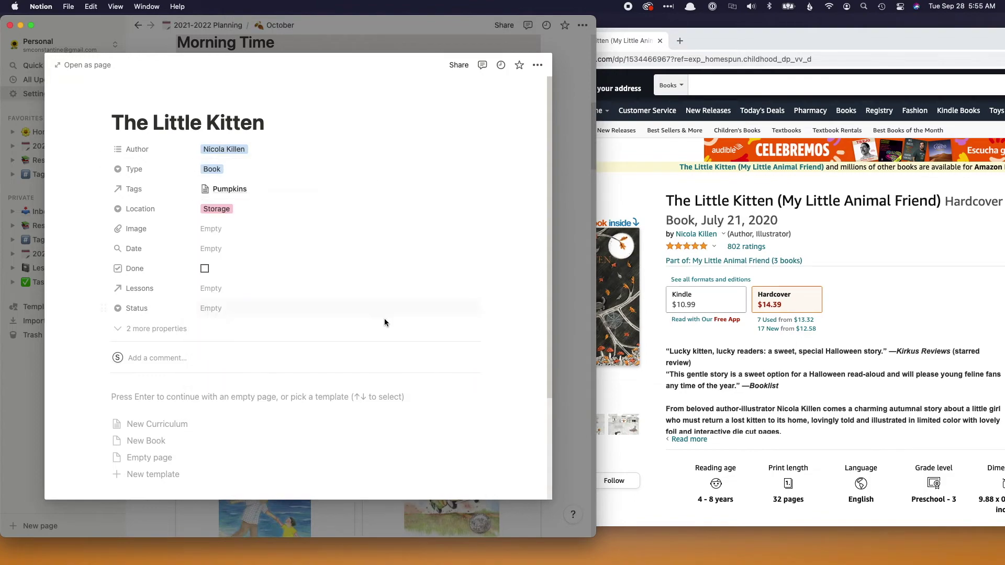
Place the Amazon cover picture in The Little Kitten entry's Image property and close the entry.
left_click(618, 293)
left_click_drag(784, 312, 220, 229)
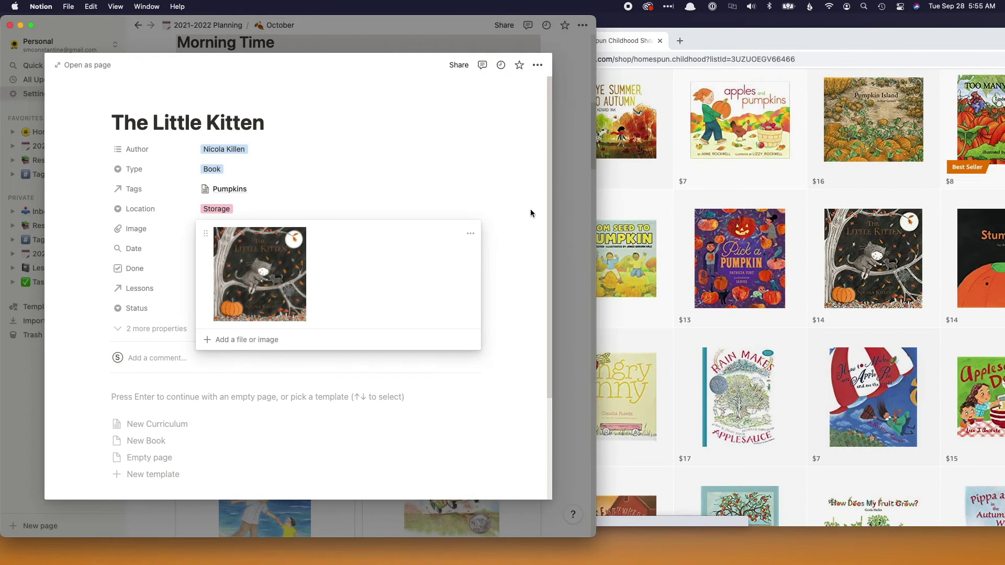
left_click(530, 211)
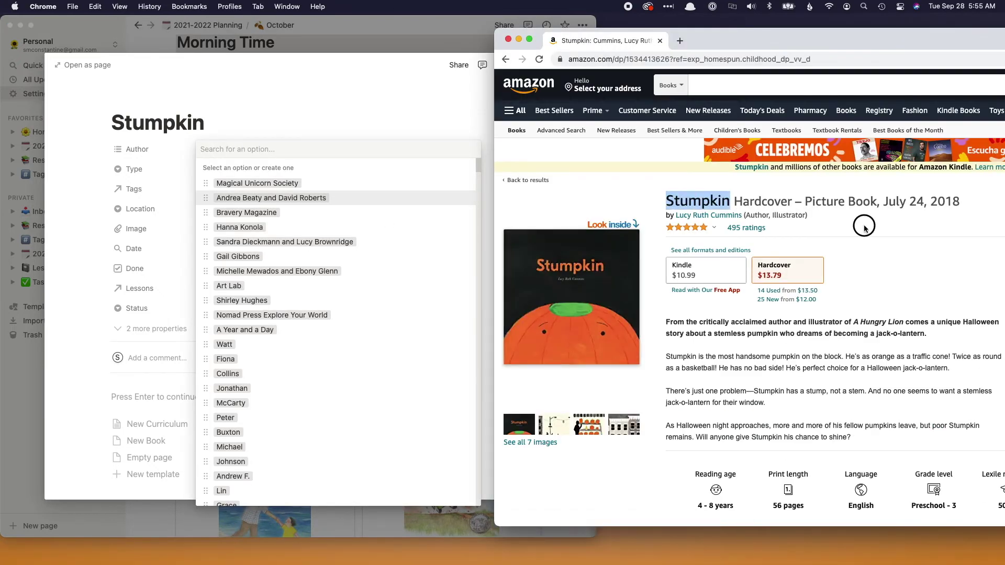
Set the Stumpkin entry's Author to Lucy Ruth Cummins, copied from the book's Amazon page.
left_click_drag(742, 215, 677, 213)
key("super+v")
key("Return")
key("Escape")
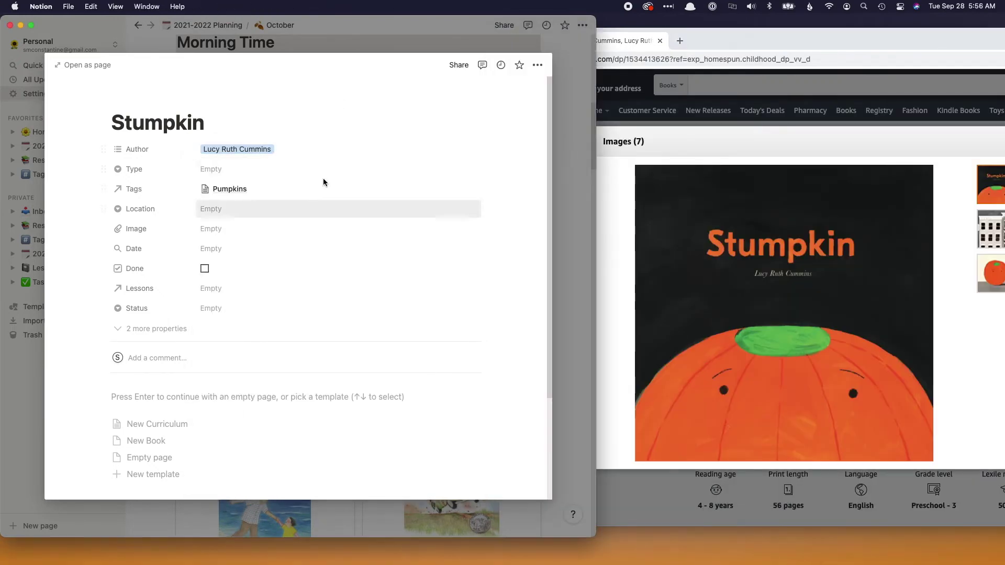
Set the Stumpkin entry's Type to Book and its Location to Storage.
left_click(211, 169)
left_click(215, 210)
left_click(211, 208)
left_click(220, 249)
Place the Amazon cover in the Stumpkin entry's Image property, close the entry and return to the Amazon book list.
left_click_drag(784, 314, 314, 229)
left_click(561, 293)
left_click(602, 284)
key("super+bracketleft")
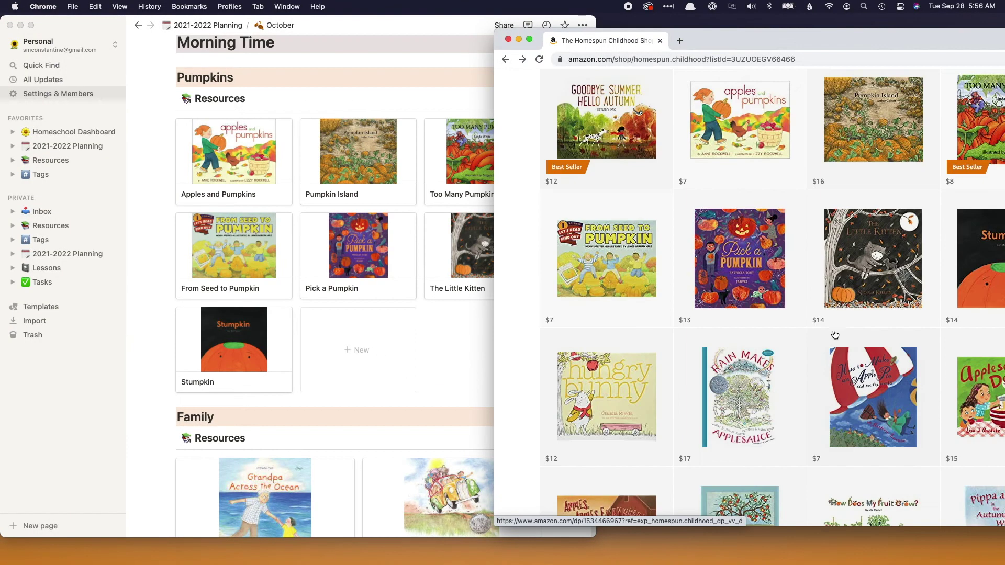
Create a new entry titled "Pumpkin Jack" in the Resources gallery under Pumpkins.
left_click_drag(887, 38, 661, 39)
left_click(197, 115)
type("Pumpkin Ja")
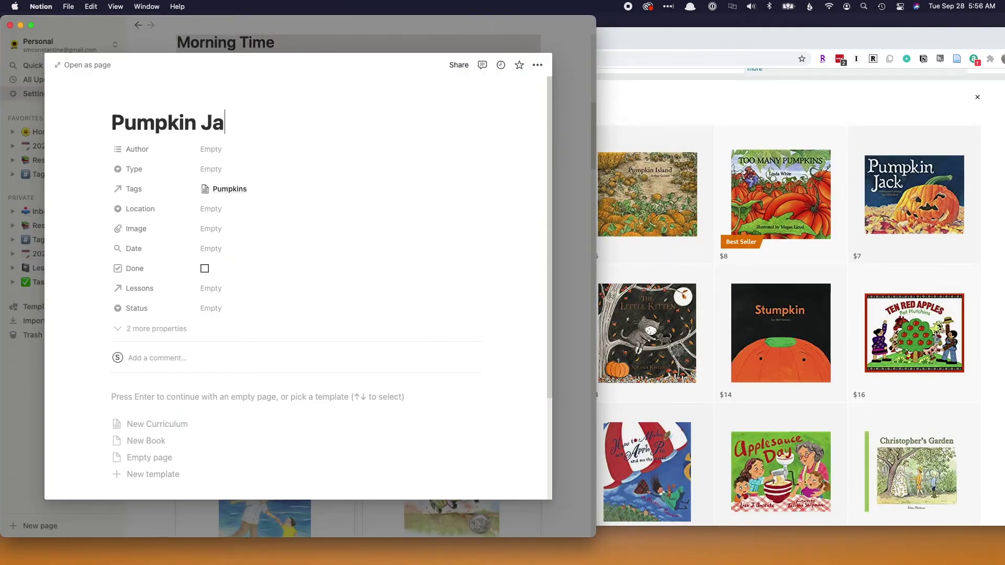
type("ck")
Set the Pumpkin Jack entry's Author to Will Hubbell, taken from the book's Amazon page.
left_click(211, 149)
left_click(786, 314)
left_click(783, 193)
left_click_drag(442, 220, 223, 150)
left_click(242, 183)
Set the Pumpkin Jack entry's Type to Book and place the Amazon cover in its Image property.
left_click(211, 169)
left_click(224, 204)
left_click(786, 314)
left_click_drag(341, 293, 243, 233)
Set the Pumpkin Jack entry's Location to Storage and close the Amazon page.
left_click(211, 208)
left_click(227, 316)
left_click(786, 314)
key("cmd+w")
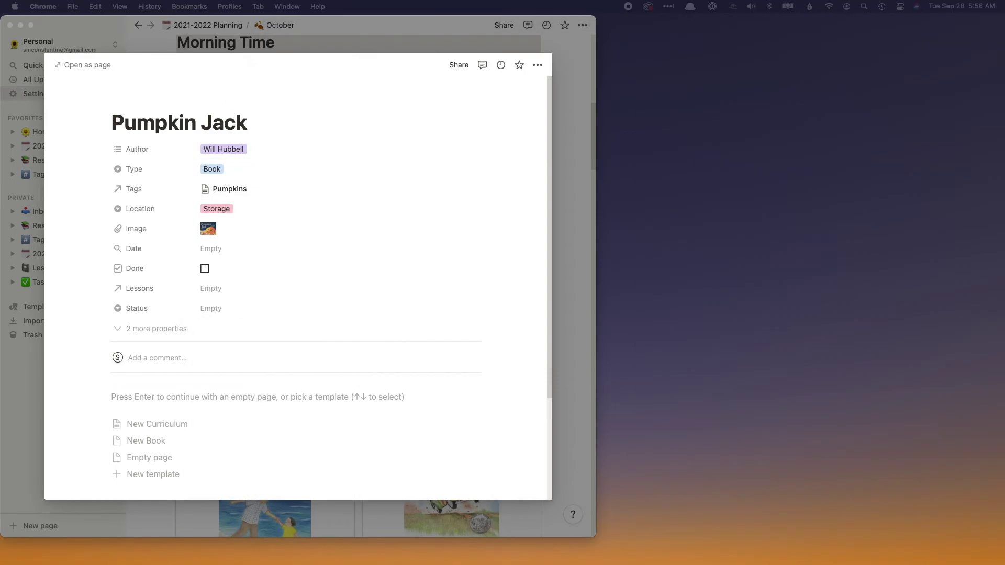
Close the Pumpkin Jack entry and set the Family gallery's card size to Small.
left_click(565, 116)
scroll(618, 262, "down", 5)
scroll(678, 307, "up", 6)
scroll(678, 307, "down", 4)
left_click(686, 321)
left_click(716, 352)
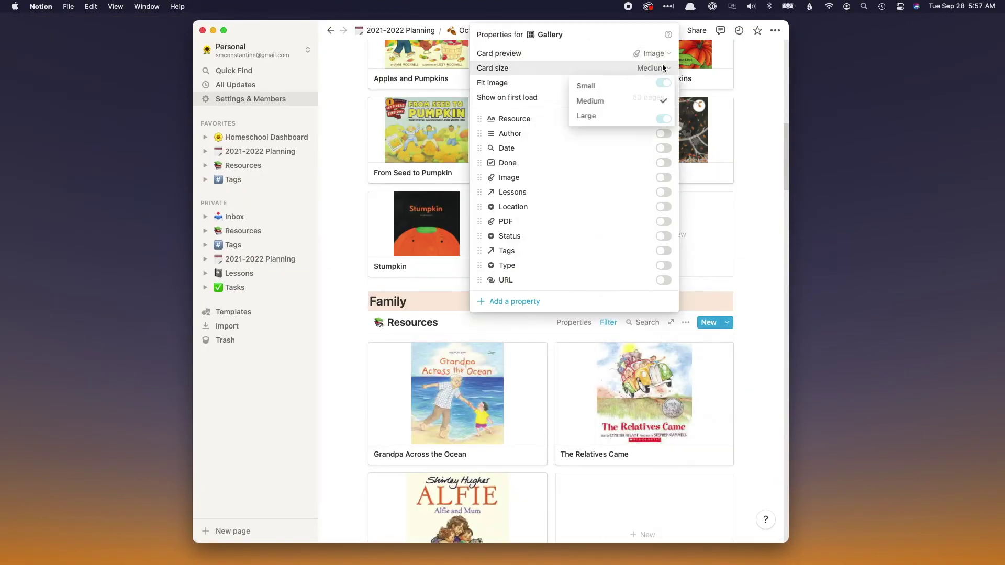
left_click(746, 354)
Set the card size of the Massachusetts section's Resources gallery to Small.
scroll(746, 355, "down", 4)
scroll(746, 354, "down", 5)
left_click(686, 141)
left_click(704, 231)
key("Escape")
Set the Resources gallery under Animals: Tracks, Migration, & Needs to Small cards.
scroll(699, 288, "down", 6)
left_click(686, 293)
left_click(723, 358)
left_click(651, 302)
left_click(627, 327)
key("Escape")
Change the Artist section's Resources gallery to the Small card size.
scroll(628, 325, "down", 3)
left_click(686, 317)
left_click(704, 359)
left_click(654, 282)
key("Escape")
key("Escape")
Set the card size of the Resources gallery under The Beatles to Small.
scroll(686, 273, "down", 6)
left_click(686, 246)
left_click(707, 340)
key("Escape")
Set the card size of the Resources gallery under Ballet: Cinderella to Small.
scroll(686, 314, "down", 1)
left_click(686, 355)
left_click(704, 301)
left_click(652, 99)
left_click(622, 121)
key("Escape")
scroll(614, 384, "up", 5)
scroll(614, 384, "up", 4)
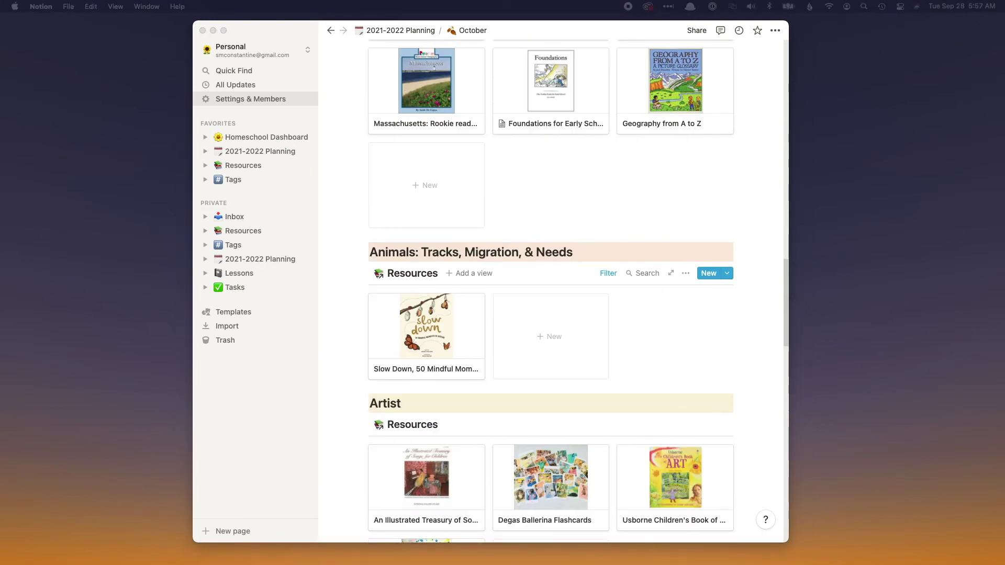
Check the Ballet: Cinderella gallery's filter and create an entry titled "Cinderella - Full Length Ballet by Instituto Nacional De Las Bellas Artes".
left_click(663, 392)
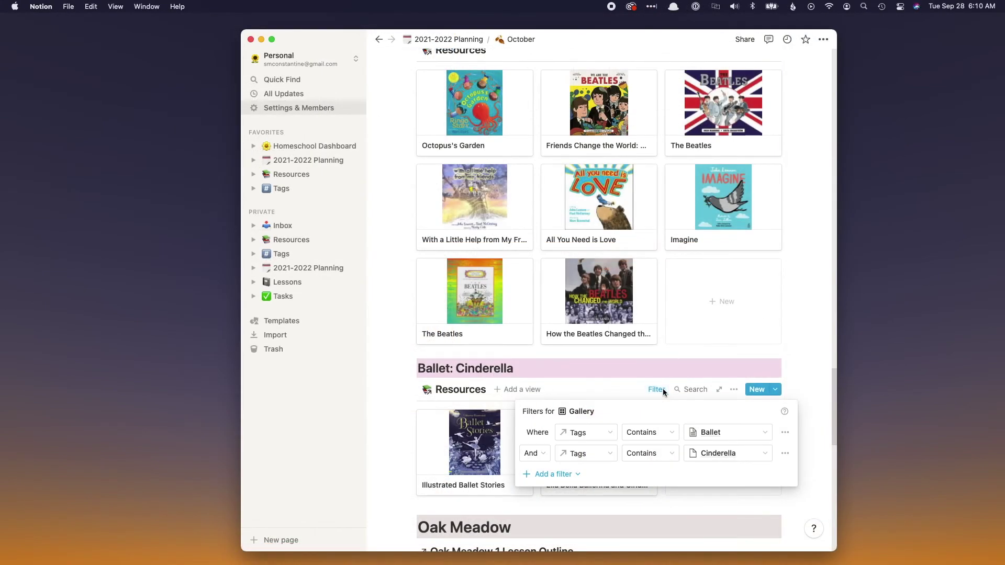
left_click(806, 427)
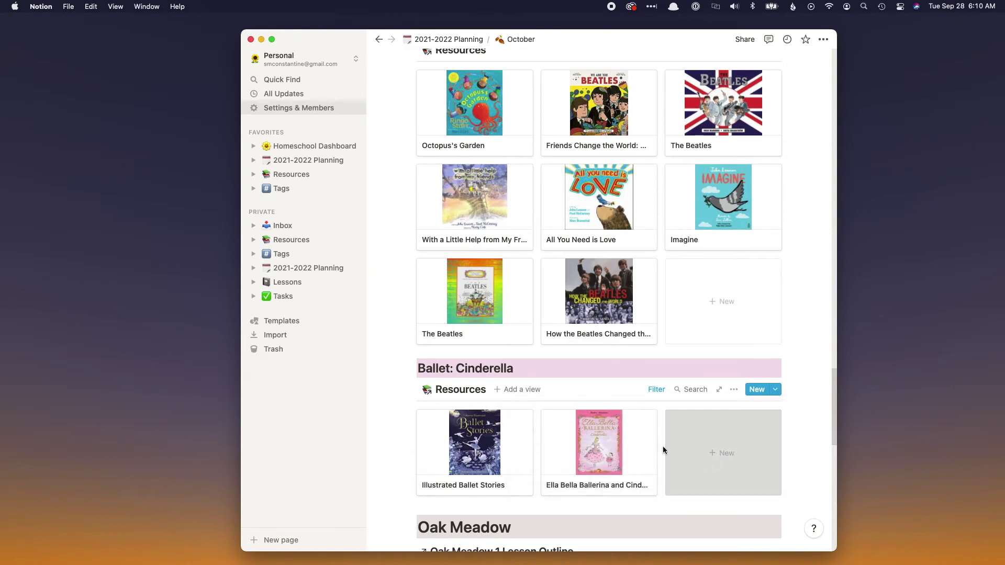
left_click(670, 449)
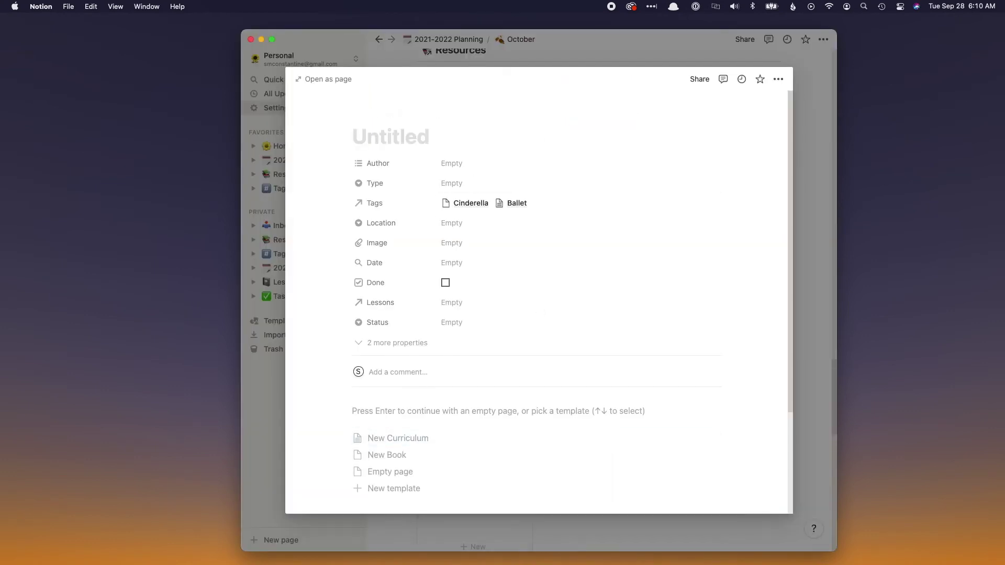
key("cmd+v")
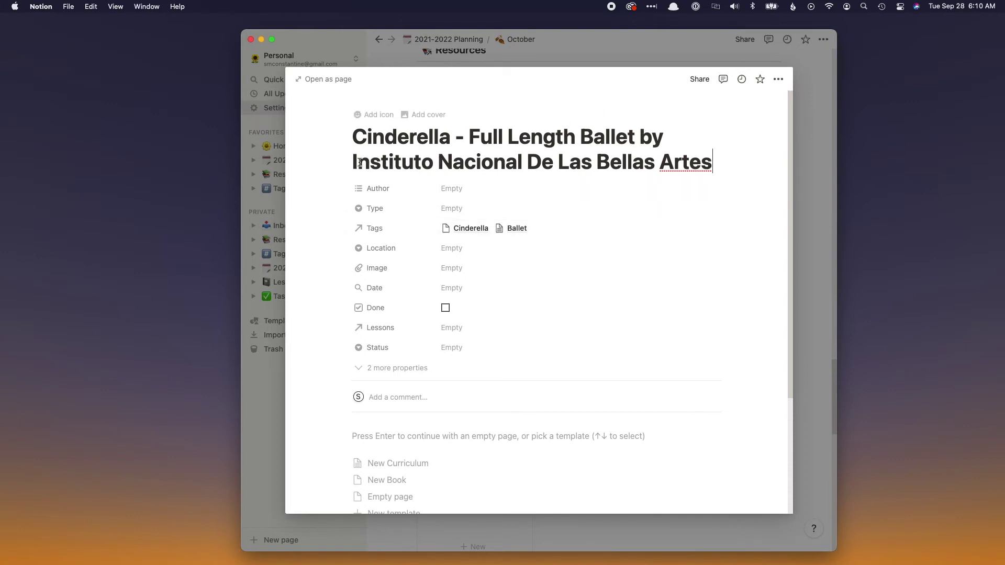
Move "Instituto Nacional De Las Bellas Artes" out of the entry's title and into its Author property.
left_click_drag(417, 162, 708, 169)
key("BackSpace")
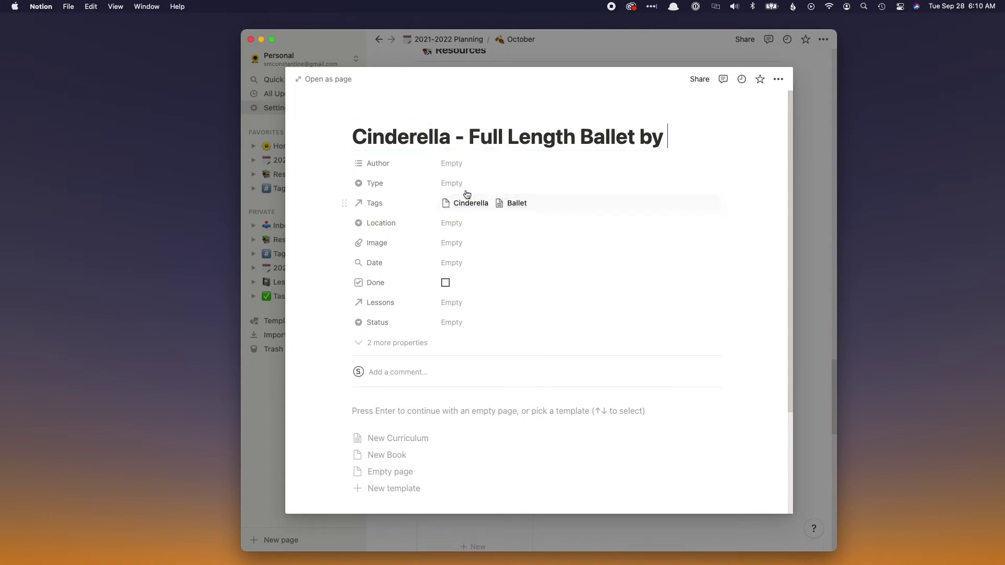
left_click(475, 173)
key("super+v")
left_click(494, 205)
Remove the trailing "by" from the title and place the ballet video's picture in the Image property.
left_click(666, 137)
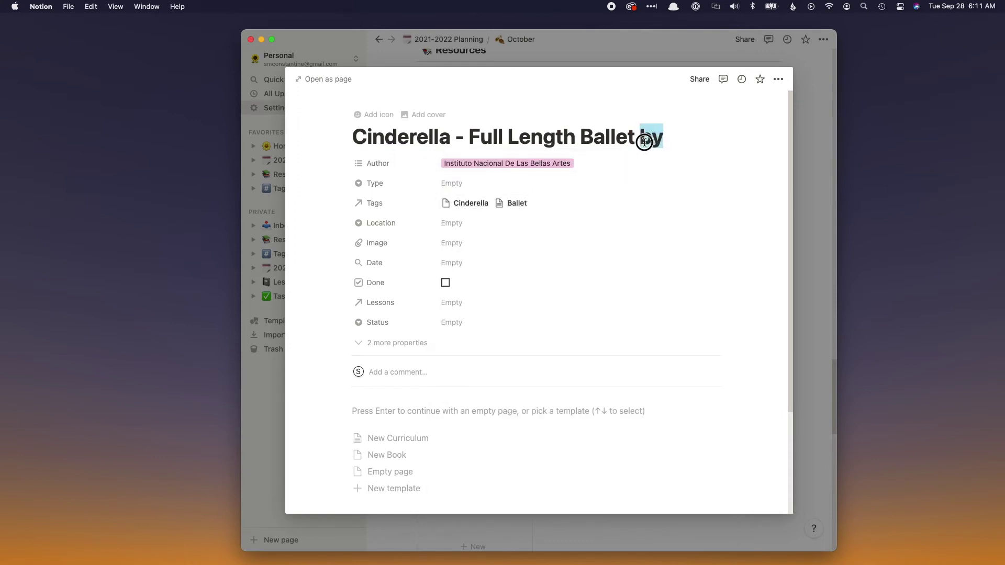
left_click_drag(584, 126, 478, 192)
left_click_drag(460, 235, 448, 234)
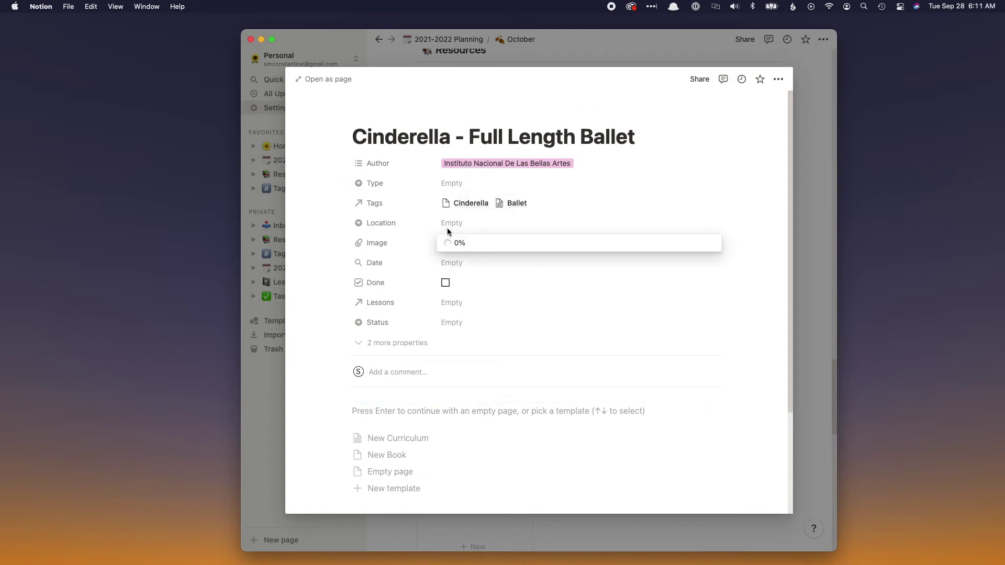
Set the ballet entry's Type to a newly created YouTube option.
left_click(458, 183)
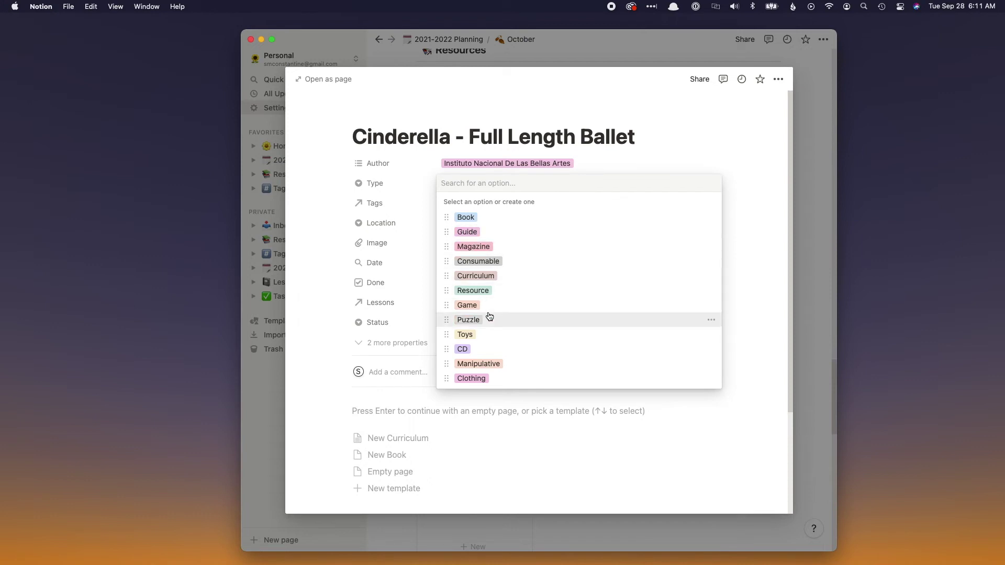
type("YouTube")
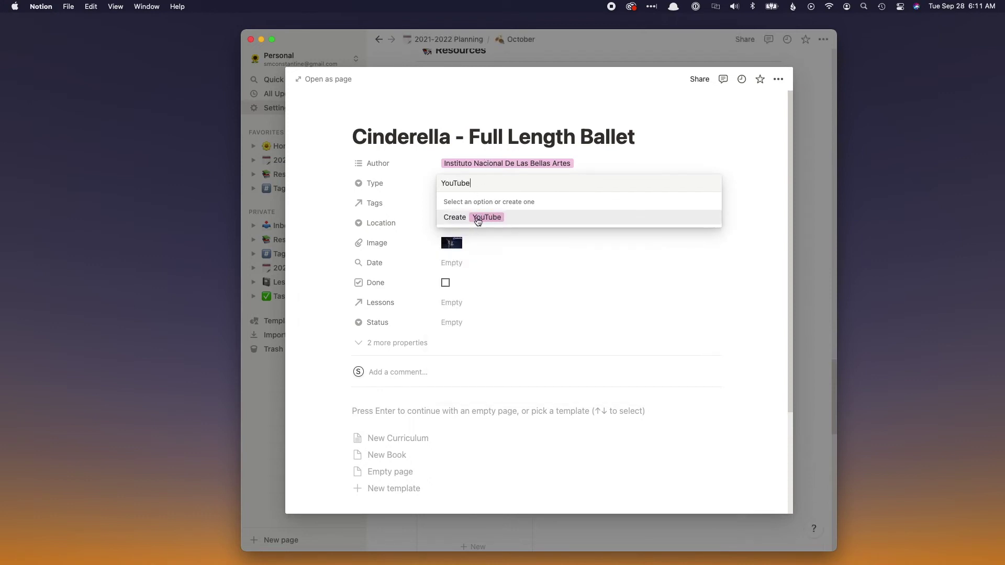
left_click(477, 221)
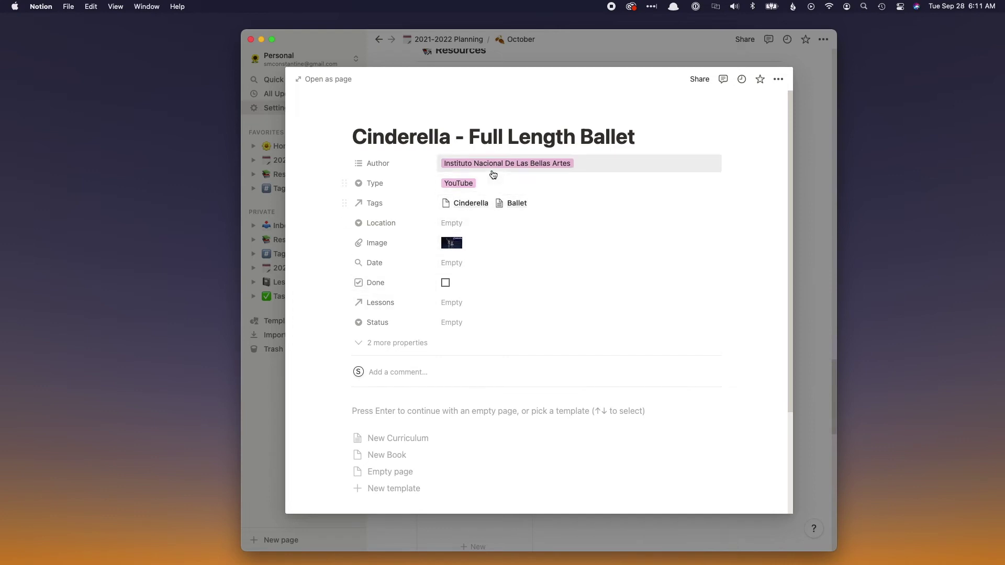
Set the ballet entry's Type to a newly created Video option.
left_click(471, 188)
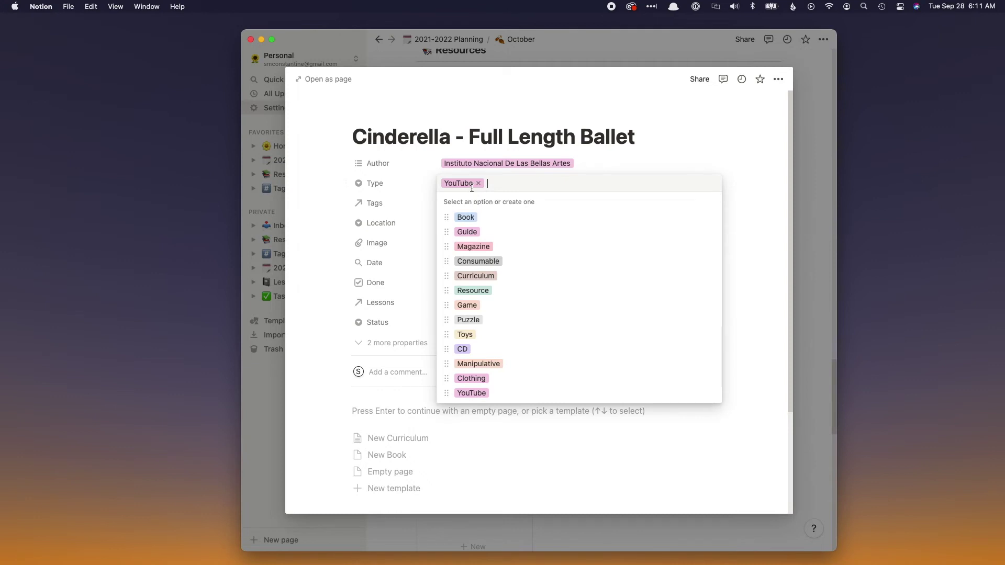
type("Video")
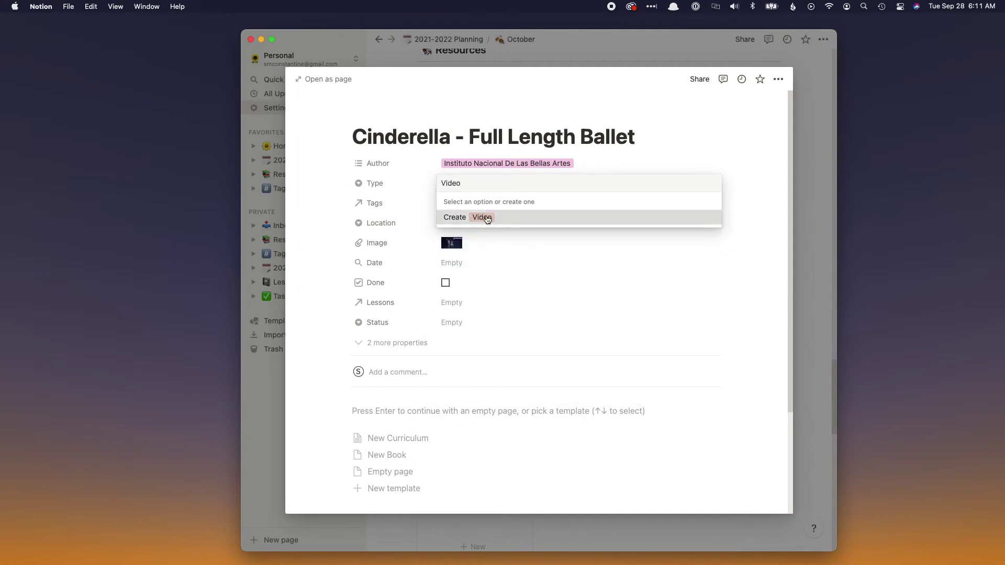
left_click(463, 216)
left_click(466, 204)
left_click(678, 188)
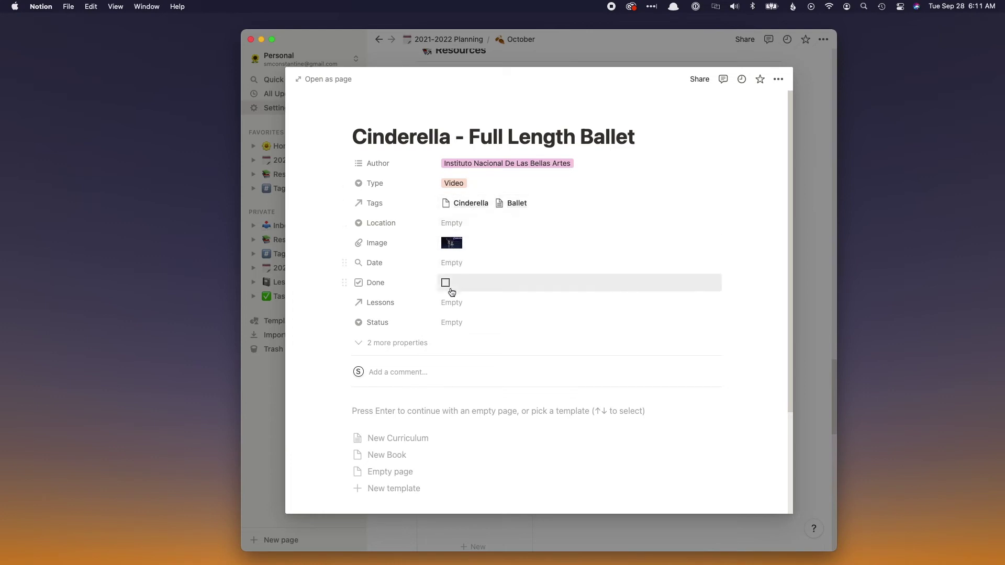
Show the entry's hidden properties and add a new property of the URL type.
left_click(394, 343)
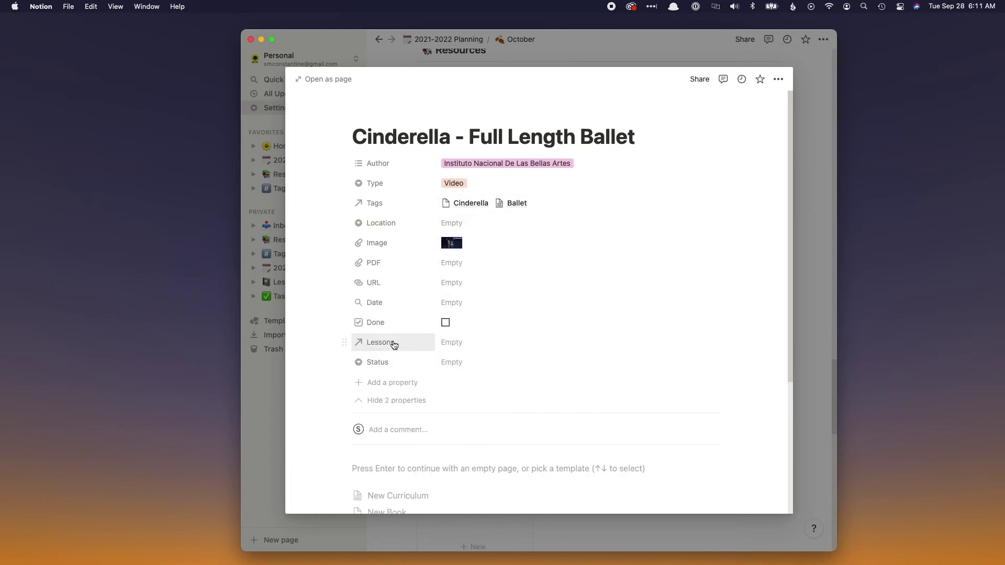
left_click(388, 383)
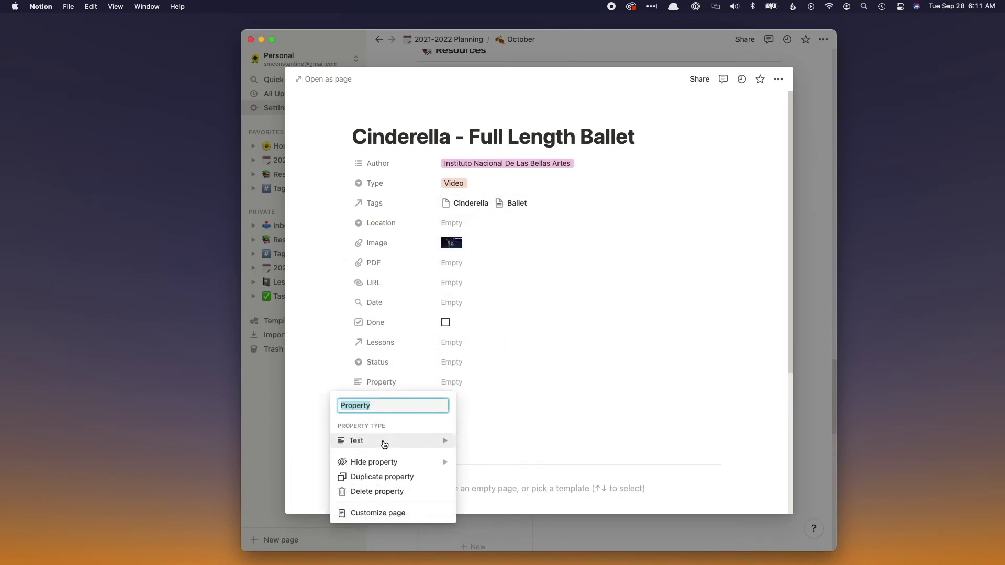
mouse_move(387, 440)
left_click(490, 451)
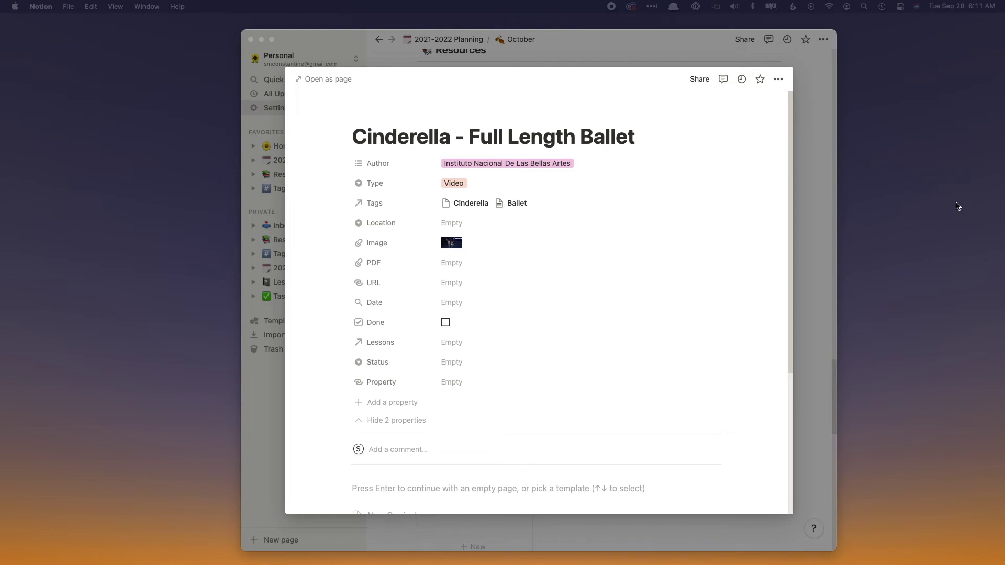
left_click(451, 282)
left_click(746, 327)
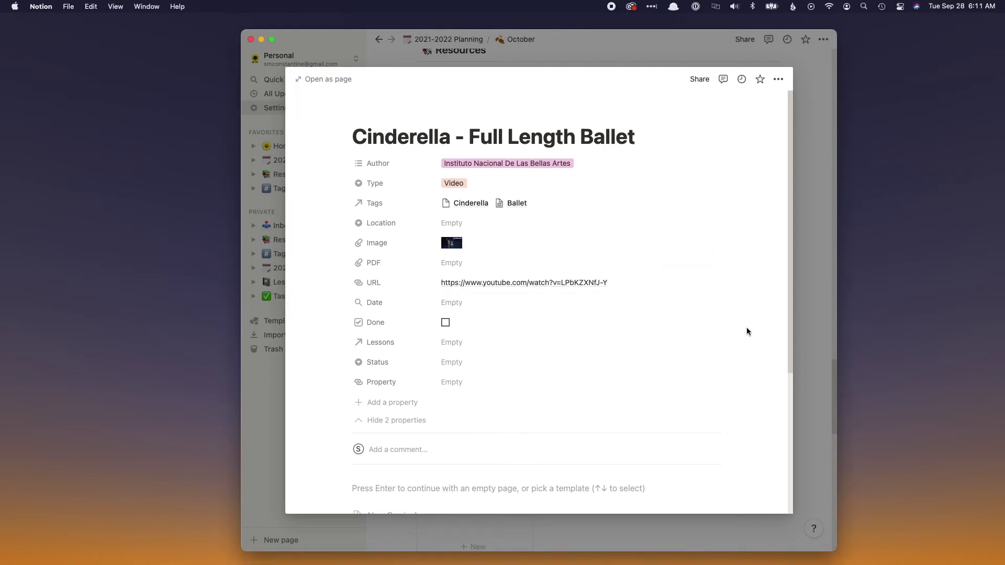
left_click(822, 232)
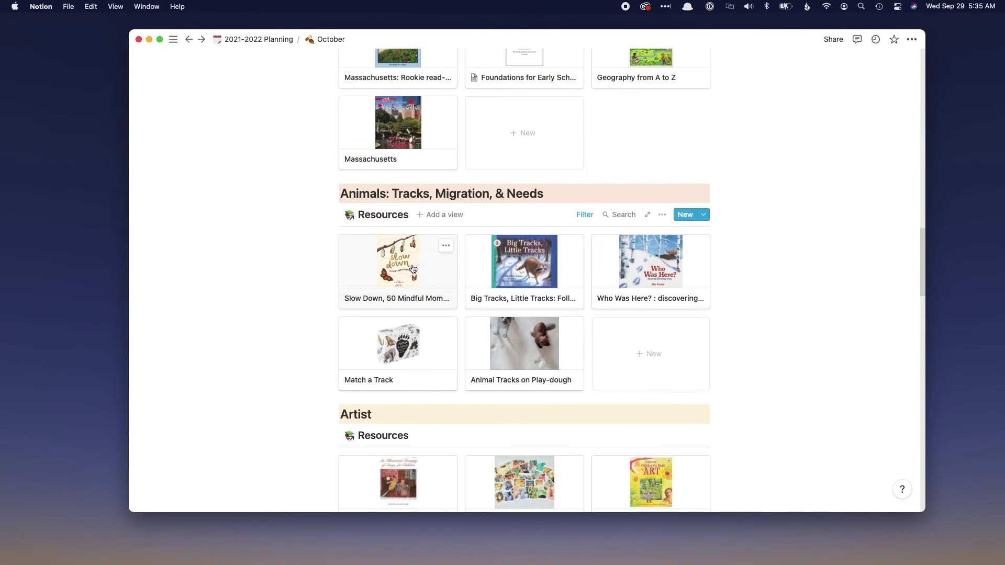
Examine the full Tags list of the "Slow Down, 50 Mindful Moments in Nature" entry, then close the entry.
left_click(411, 267)
scroll(510, 363, "down", 5)
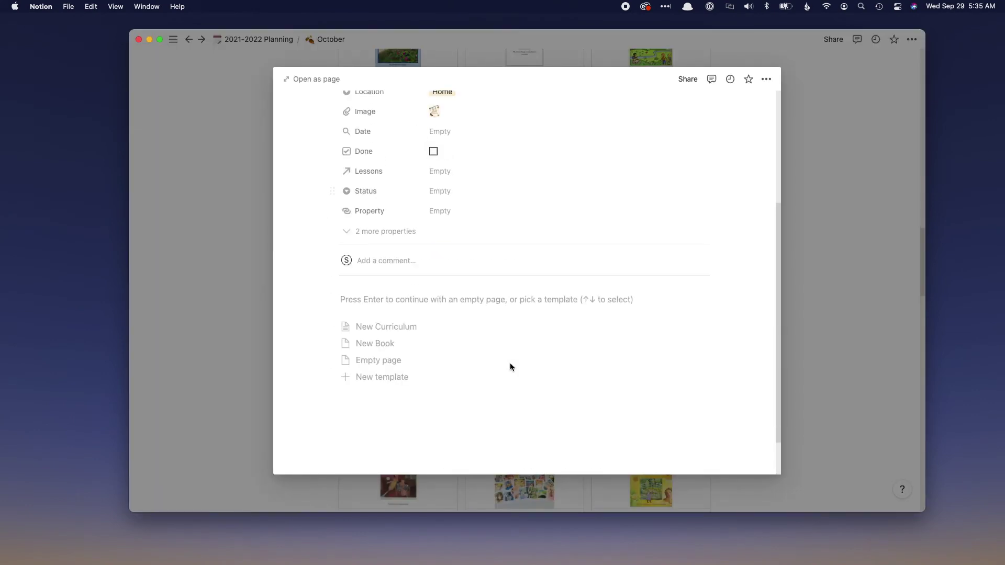
scroll(510, 363, "up", 3)
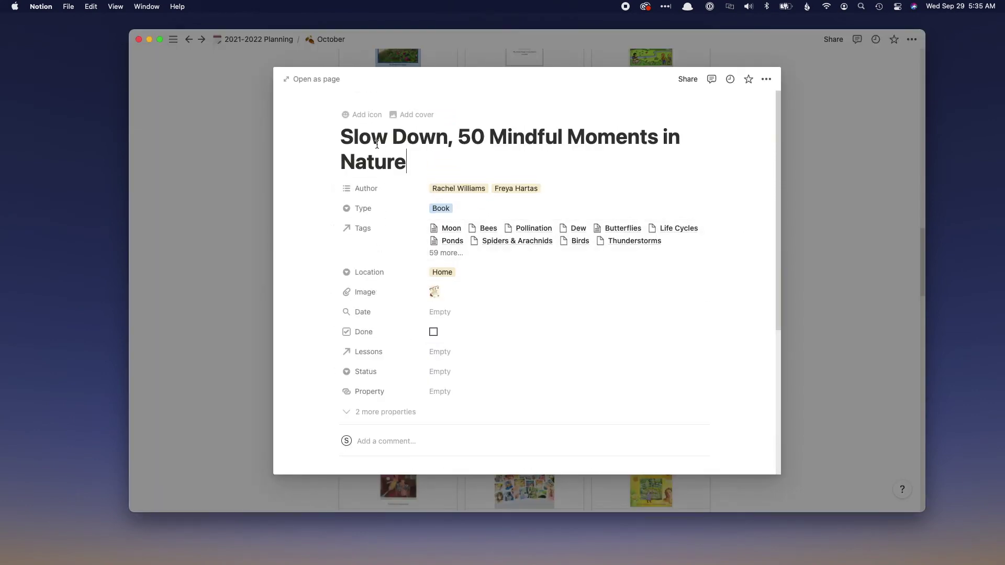
left_click(446, 254)
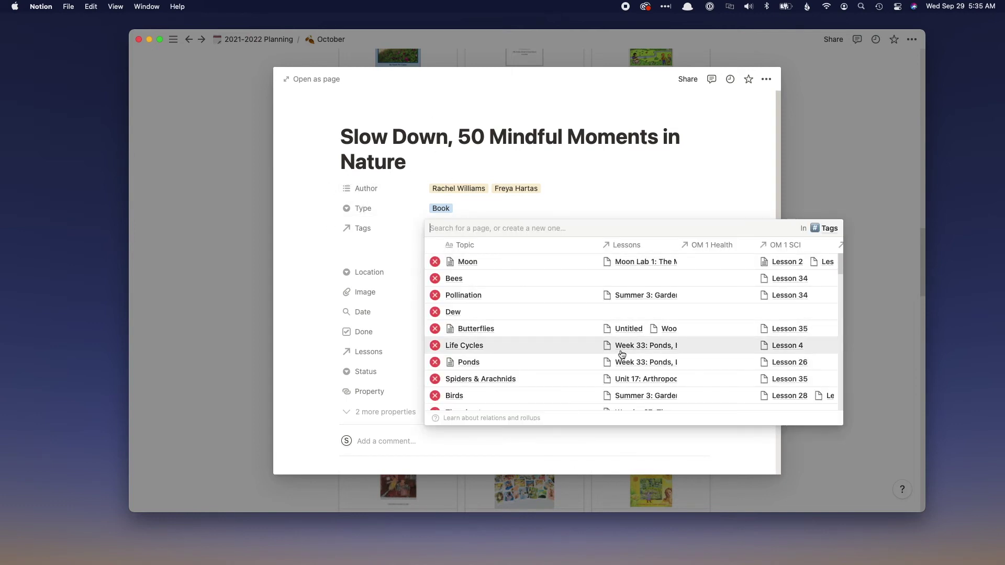
scroll(501, 346, "down", 15)
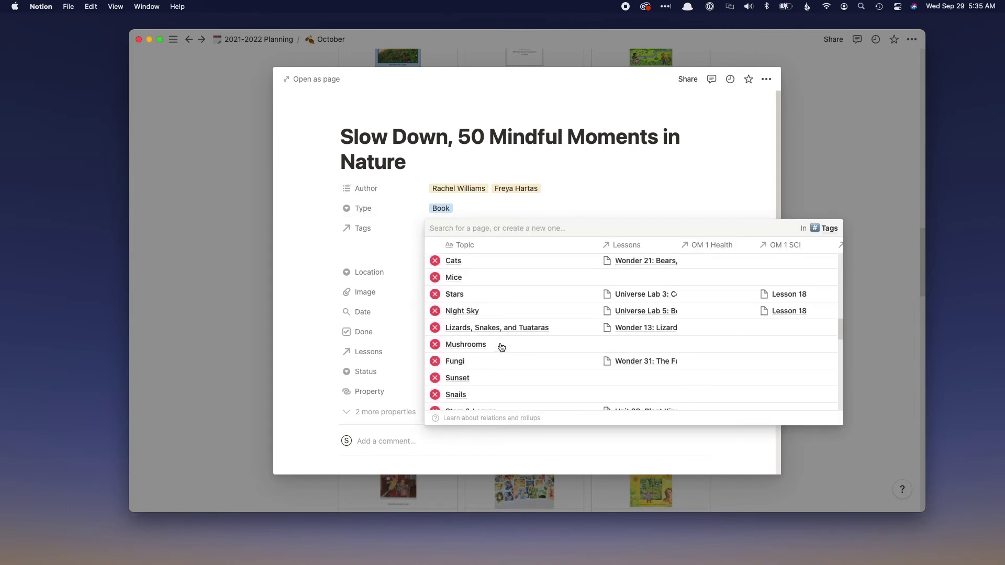
left_click(342, 180)
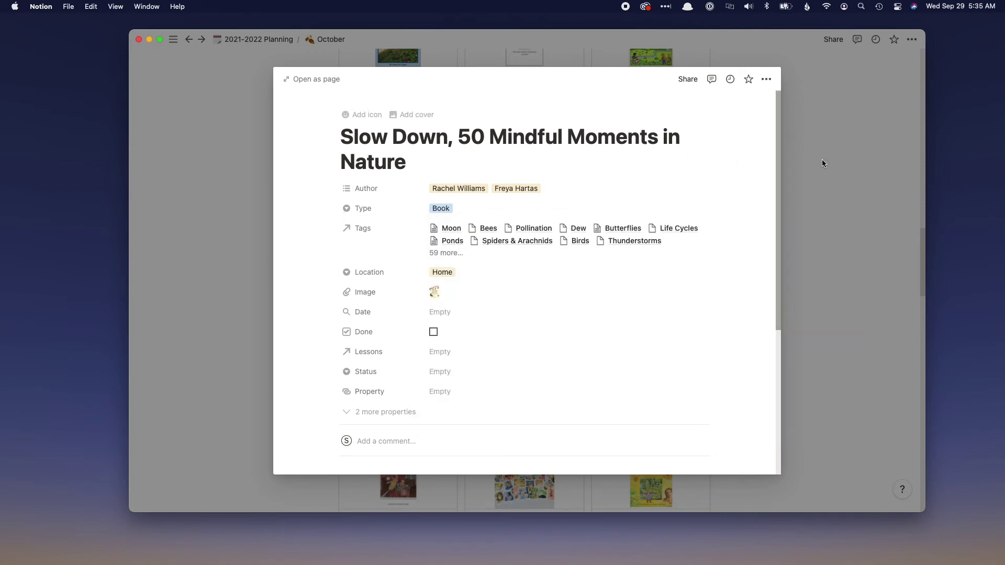
left_click(868, 375)
Review the October page's Main Topics list and the Morning Time galleries down to the Animals section.
scroll(463, 323, "up", 6)
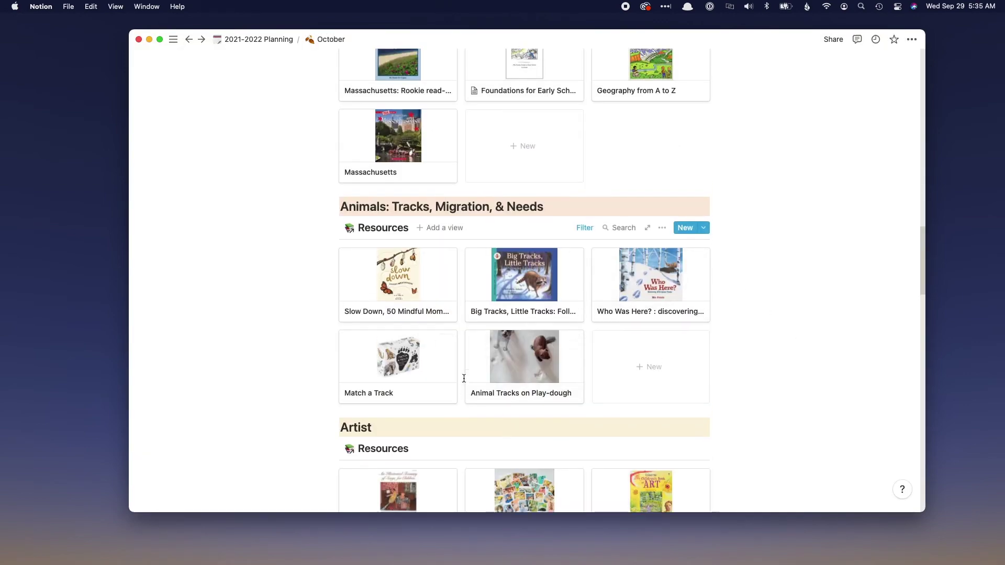
scroll(464, 378, "up", 10)
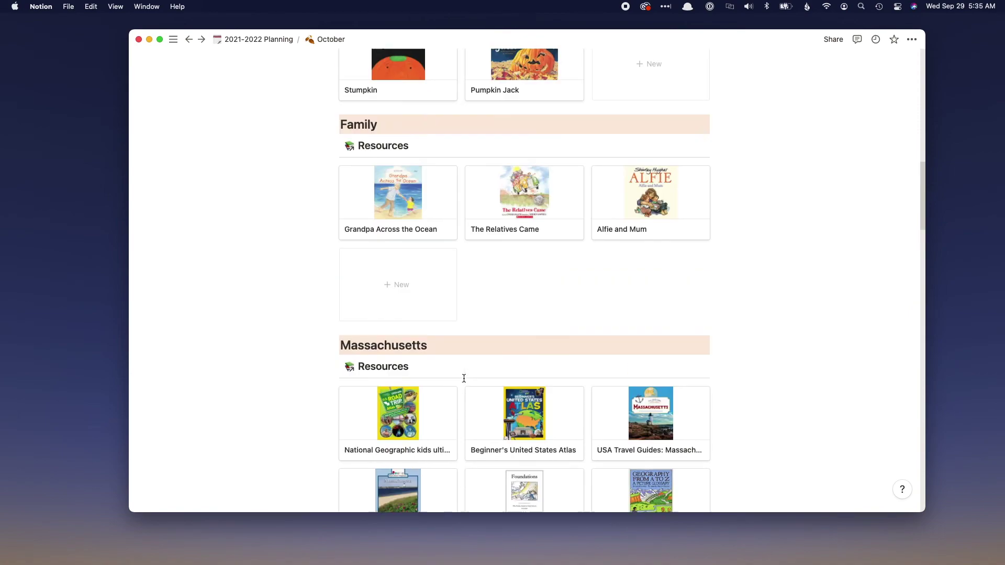
scroll(464, 378, "up", 4)
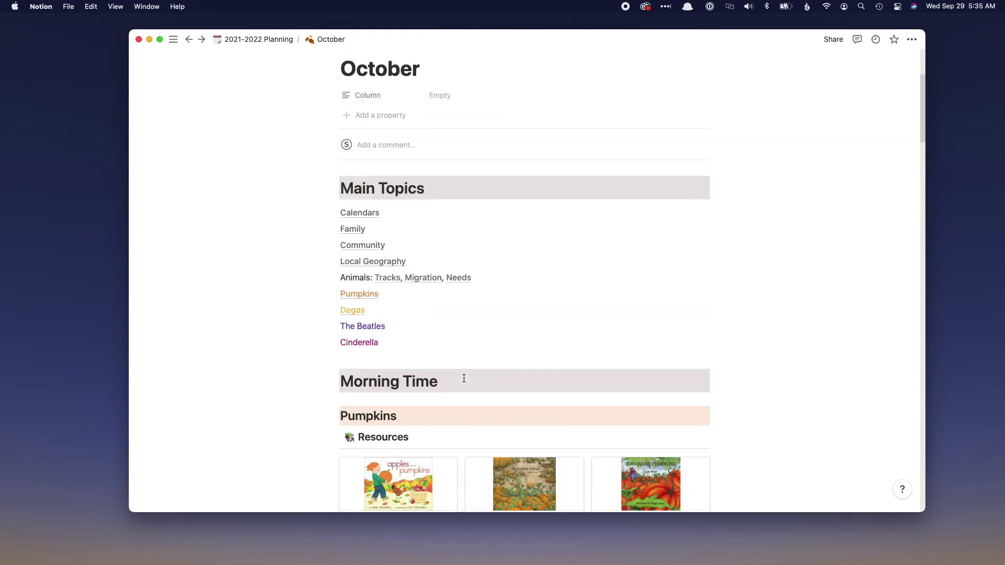
scroll(464, 378, "down", 10)
scroll(464, 378, "down", 10)
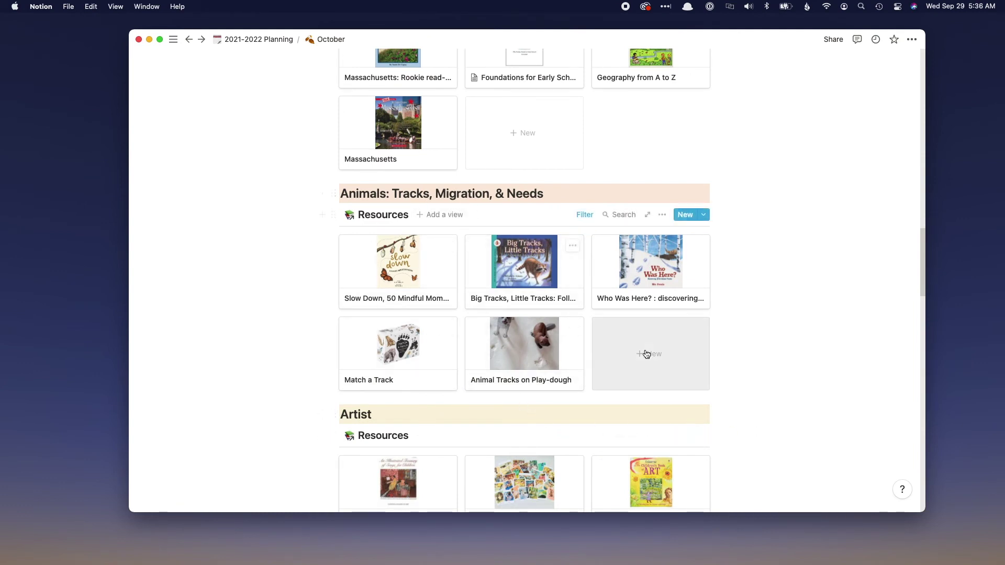
Examine all the Tags of the Usborne Art Treasury entry in the Artist gallery and close the entry.
scroll(777, 403, "down", 5)
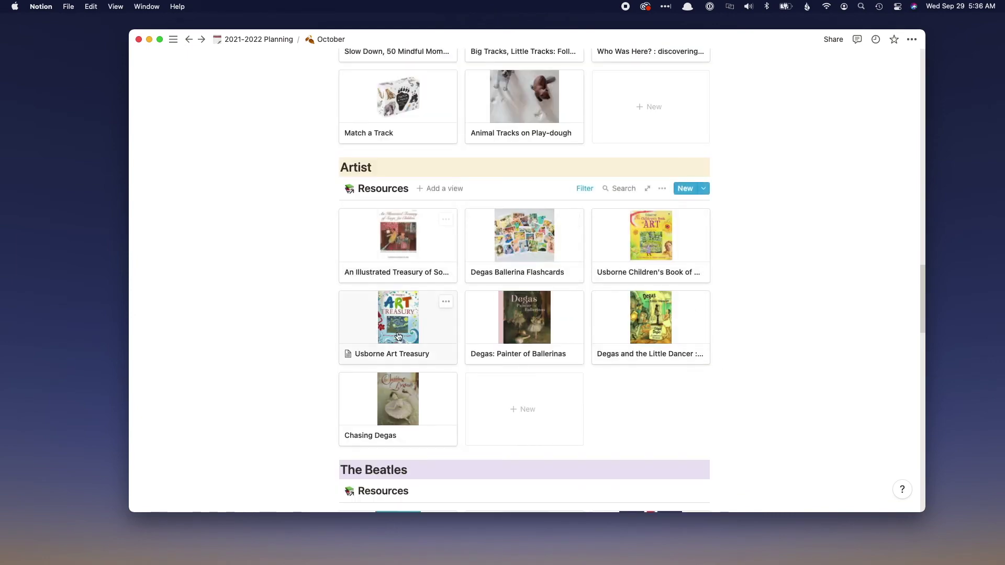
left_click(414, 325)
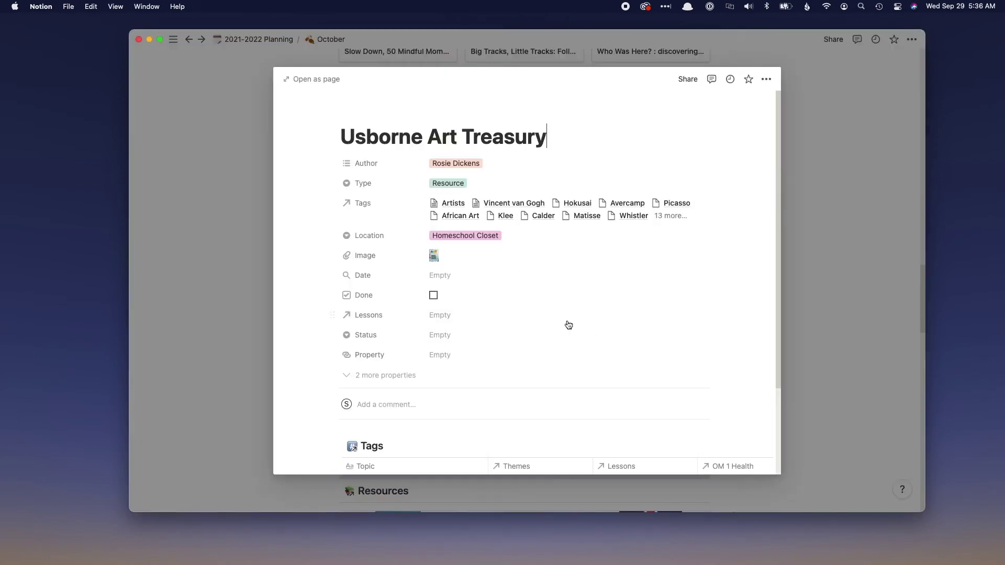
left_click(674, 218)
scroll(534, 355, "down", 10)
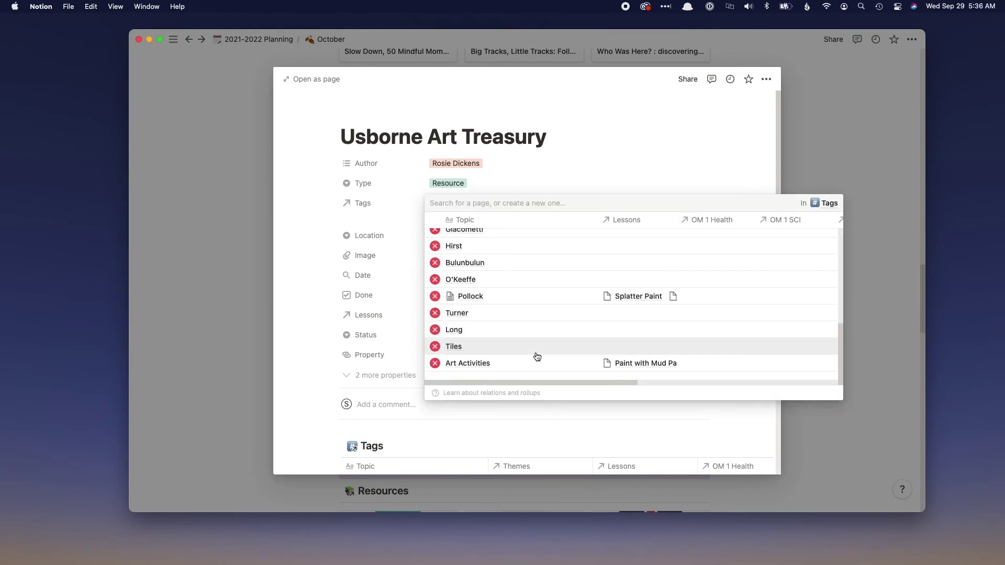
scroll(538, 356, "up", 10)
left_click(826, 147)
left_click(821, 149)
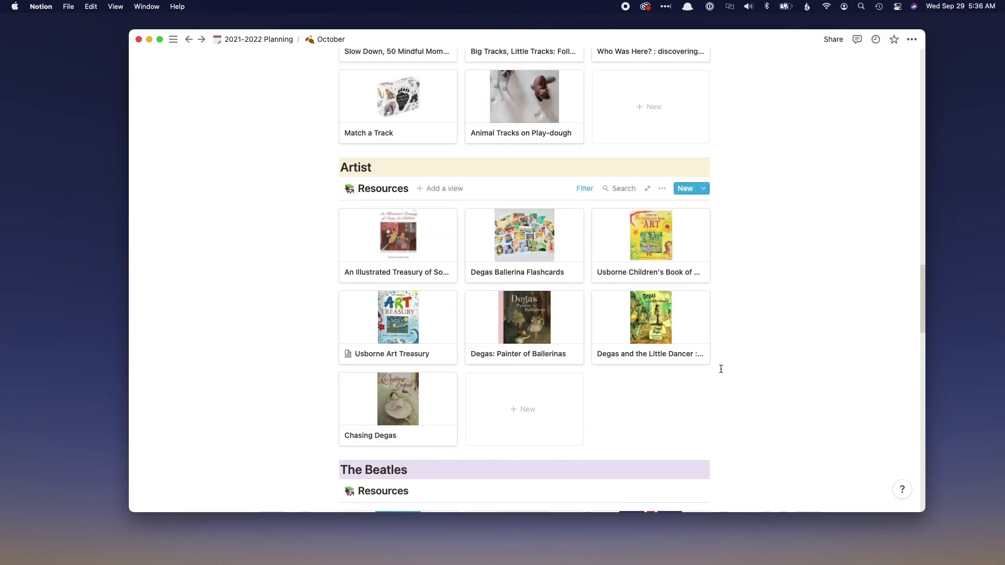
Open the "Cinderella - Full Length Ballet" entry from the Ballet: Cinderella gallery.
scroll(721, 369, "down", 15)
scroll(716, 359, "down", 8)
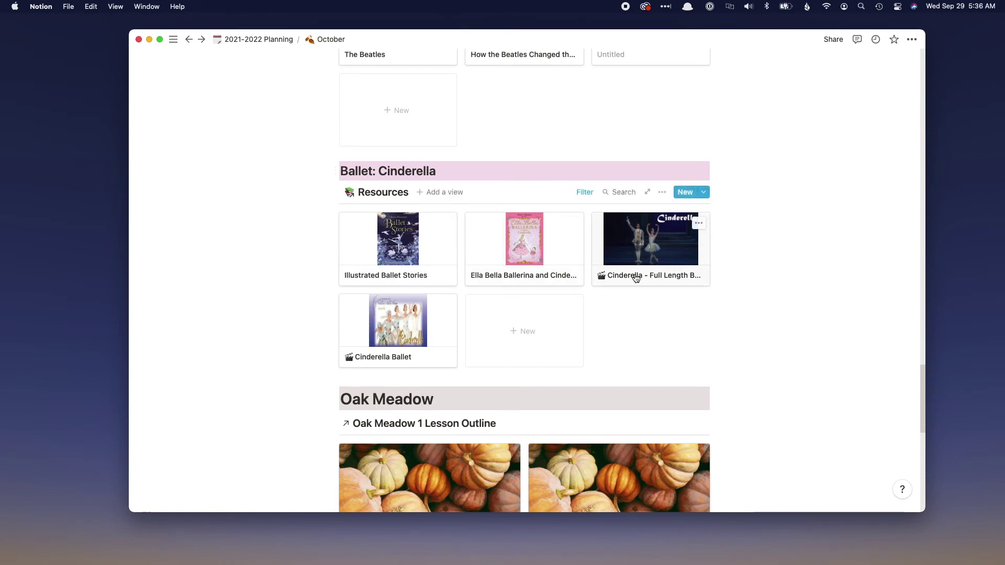
left_click(644, 244)
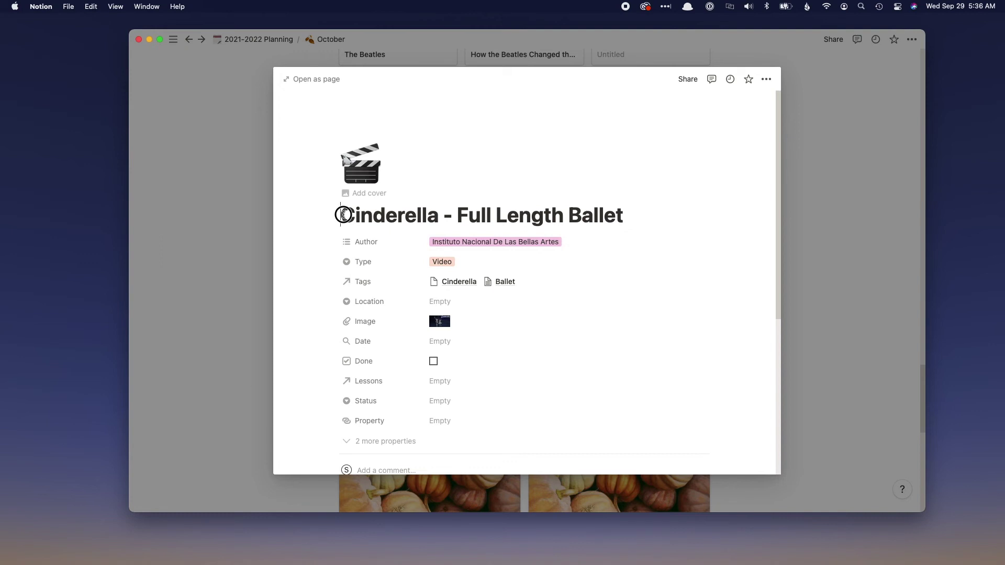
Examine the Cinderella - Full Length Ballet entry's title, tags and hidden properties including the URL, then close the entry.
left_click_drag(342, 215, 651, 218)
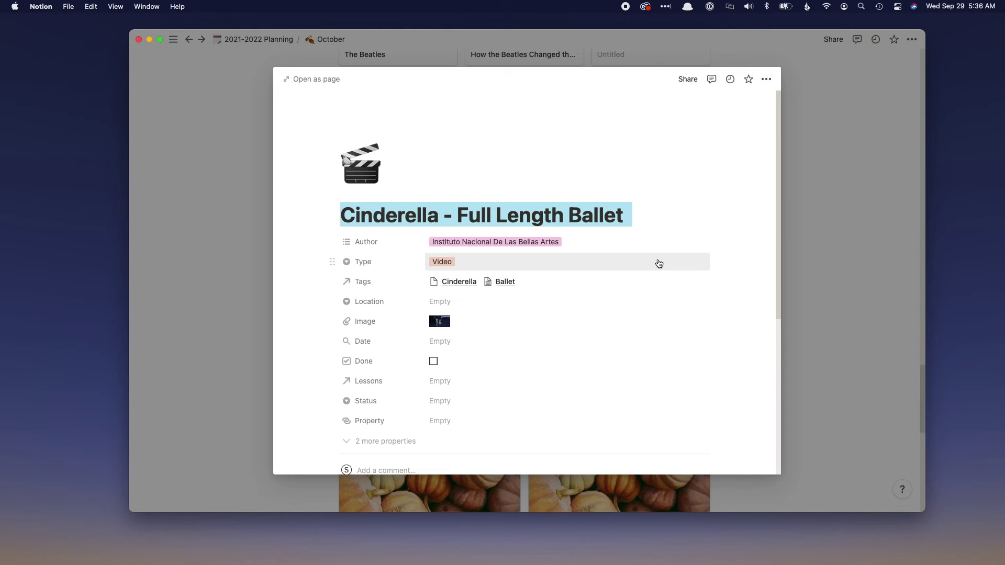
left_click(581, 215)
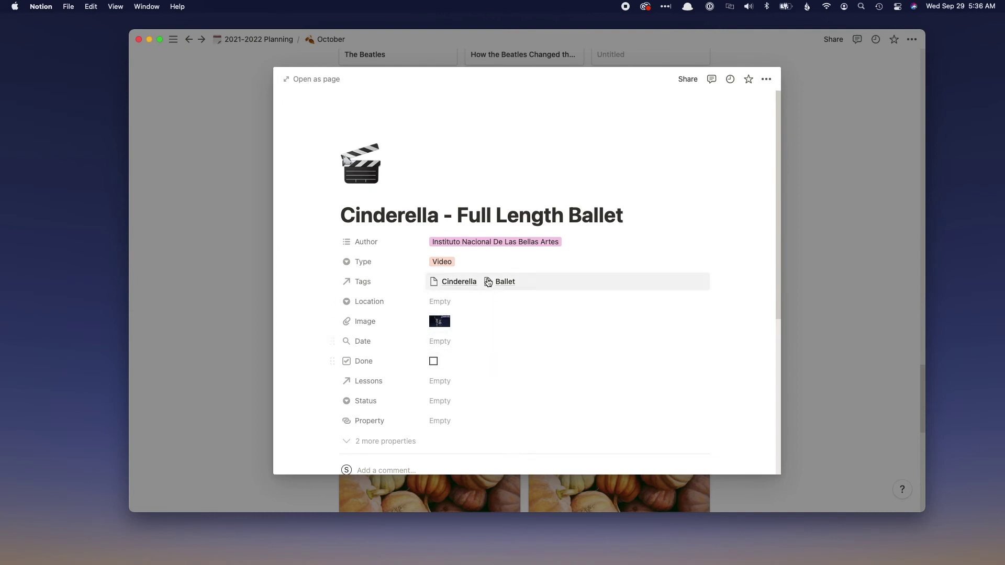
scroll(467, 350, "down", 2)
left_click(397, 379)
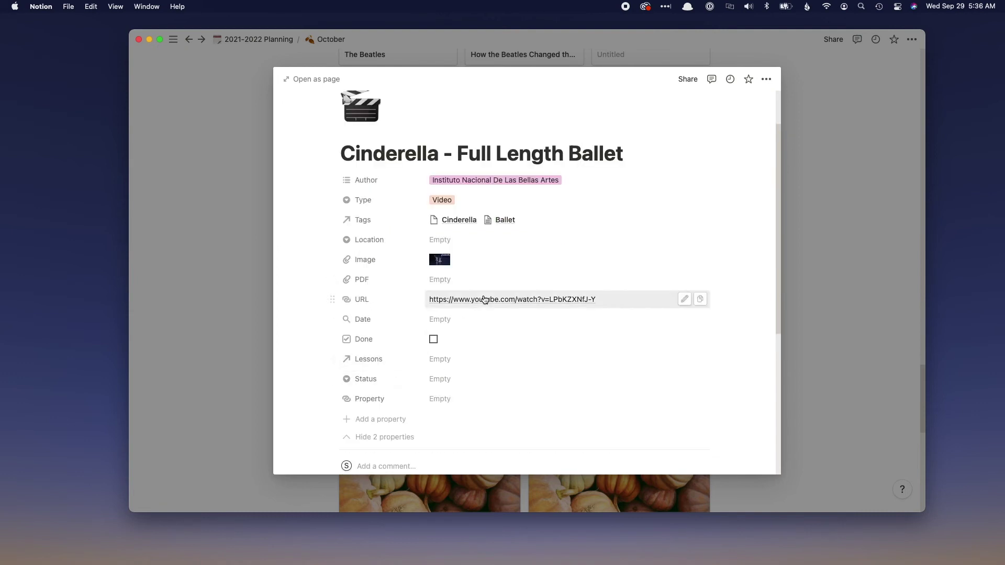
left_click(866, 259)
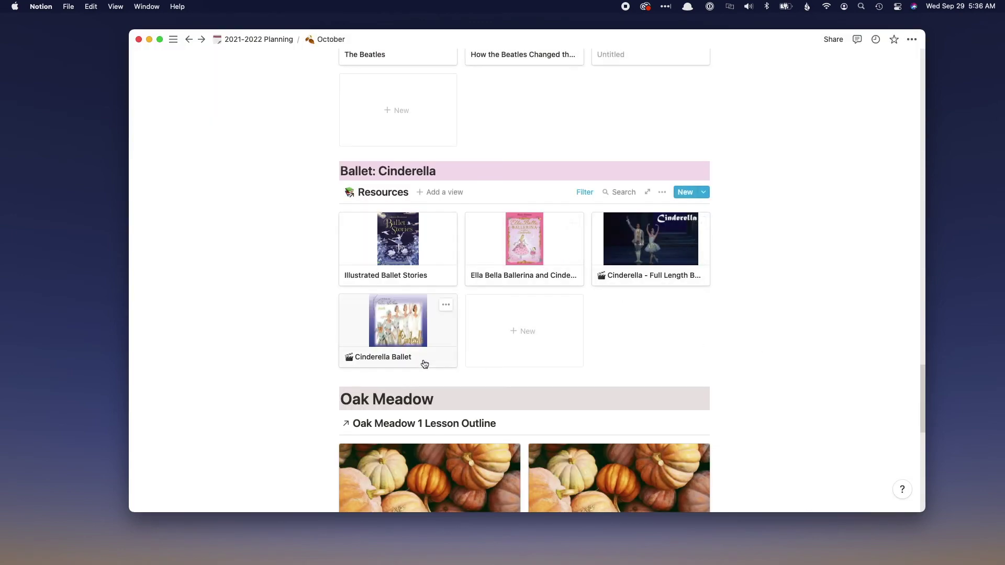
Review the October page's galleries from Ballet: Cinderella back up to the Main Topics list.
scroll(766, 333, "up", 2)
scroll(765, 333, "up", 15)
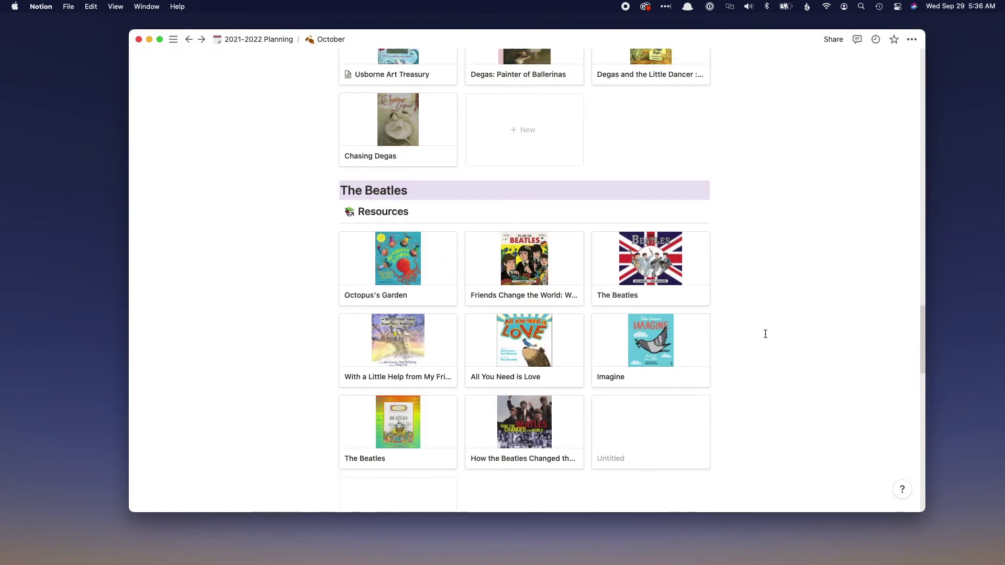
scroll(765, 334, "up", 20)
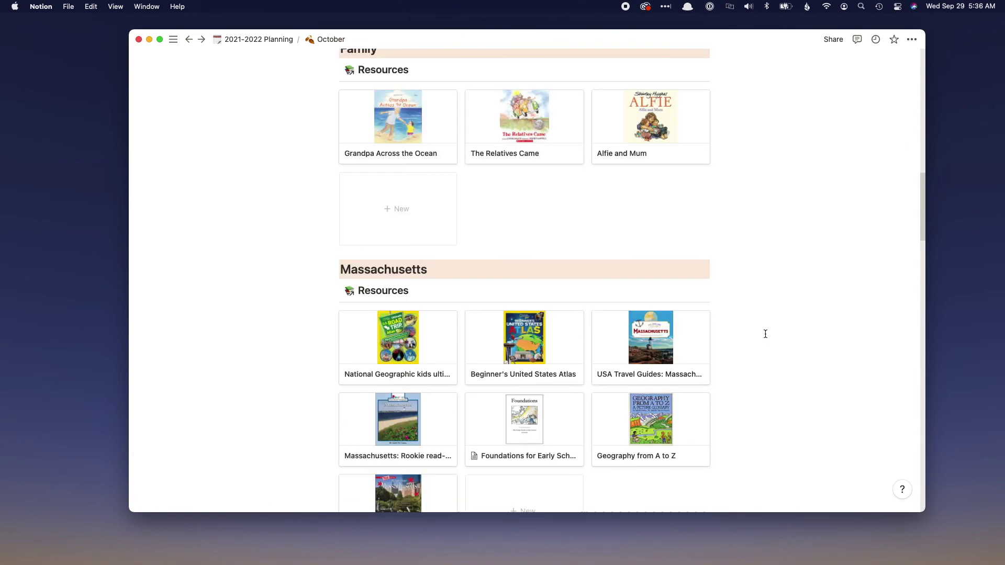
scroll(766, 334, "up", 8)
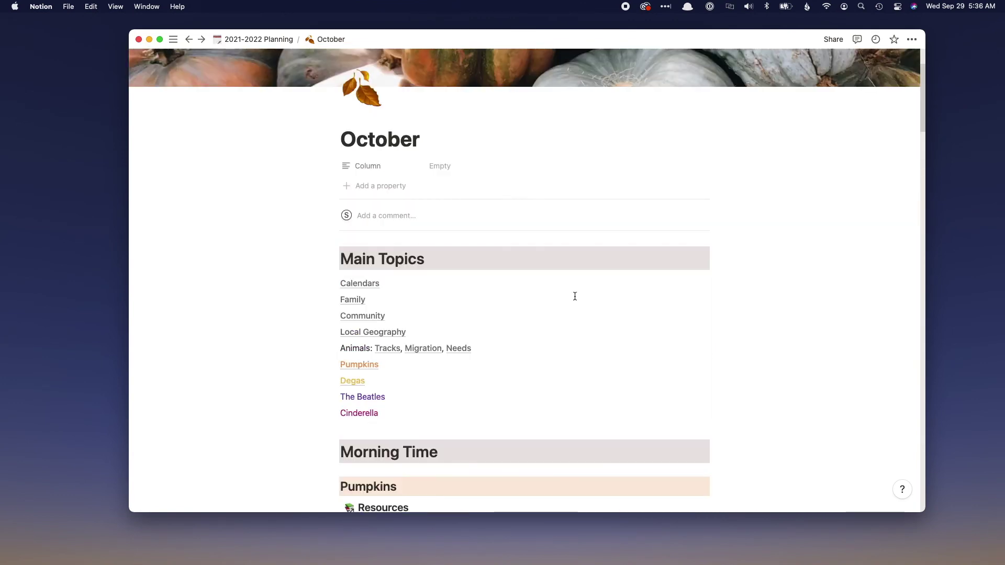
Step back through the previously viewed entries to the October page's Animals: Tracks, Migration, & Needs section.
left_click(201, 40)
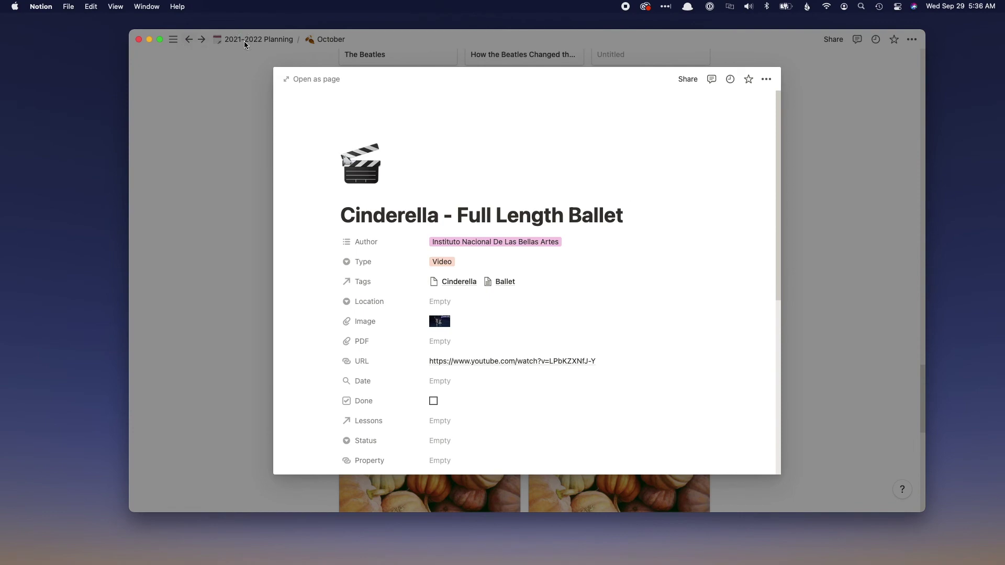
left_click(189, 41)
left_click(189, 40)
left_click(188, 41)
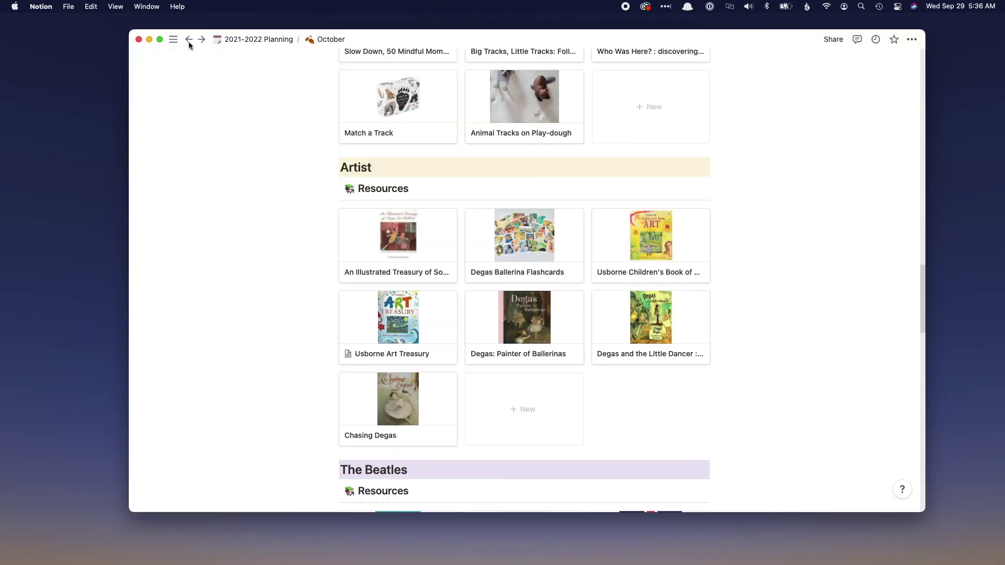
left_click(189, 40)
left_click(188, 40)
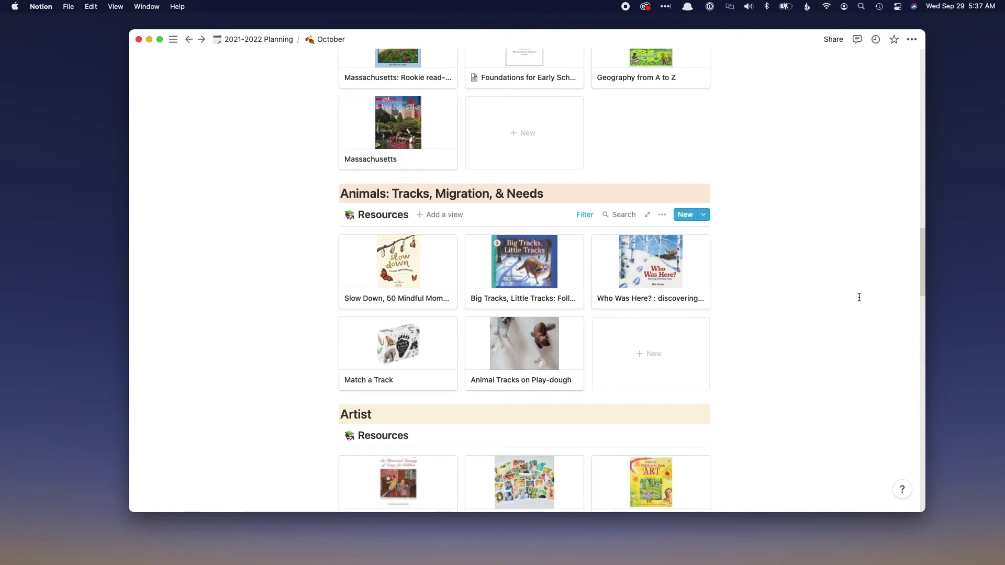
Review the October page's Main Topics list and its Massachusetts, Animals, Artist and The Beatles galleries.
scroll(793, 467, "up", 10)
scroll(791, 470, "up", 8)
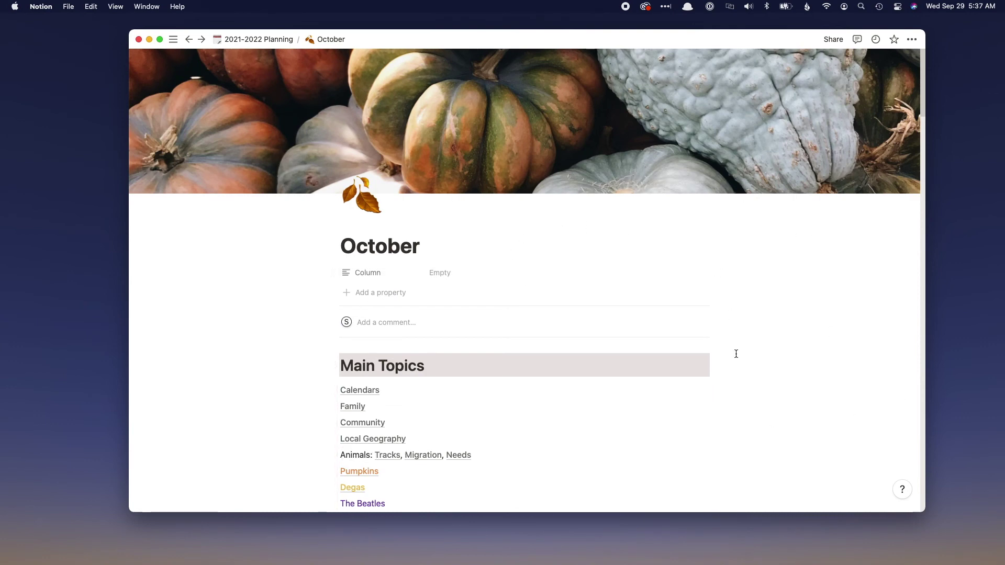
scroll(788, 398, "down", 5)
scroll(788, 393, "down", 14)
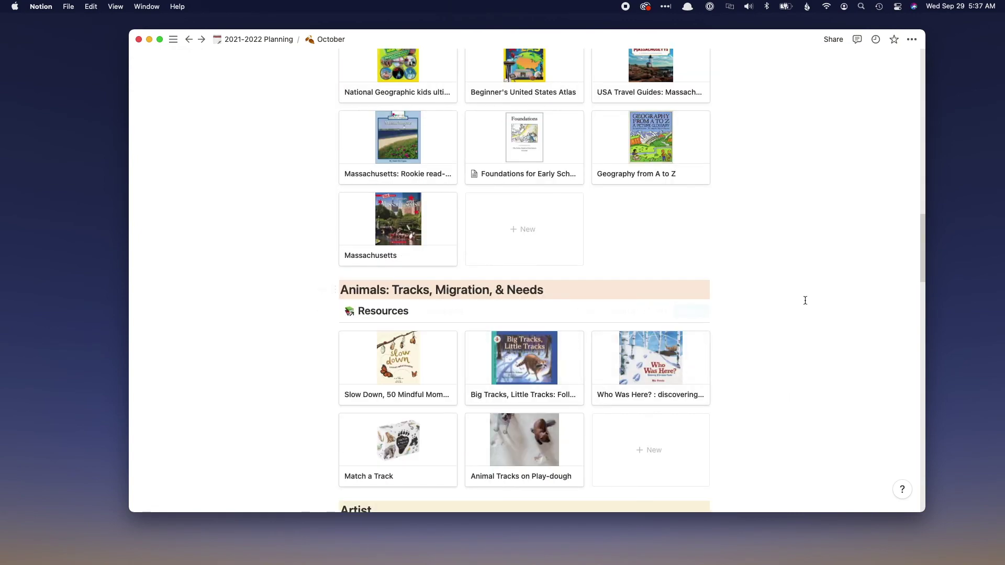
scroll(788, 330, "down", 4)
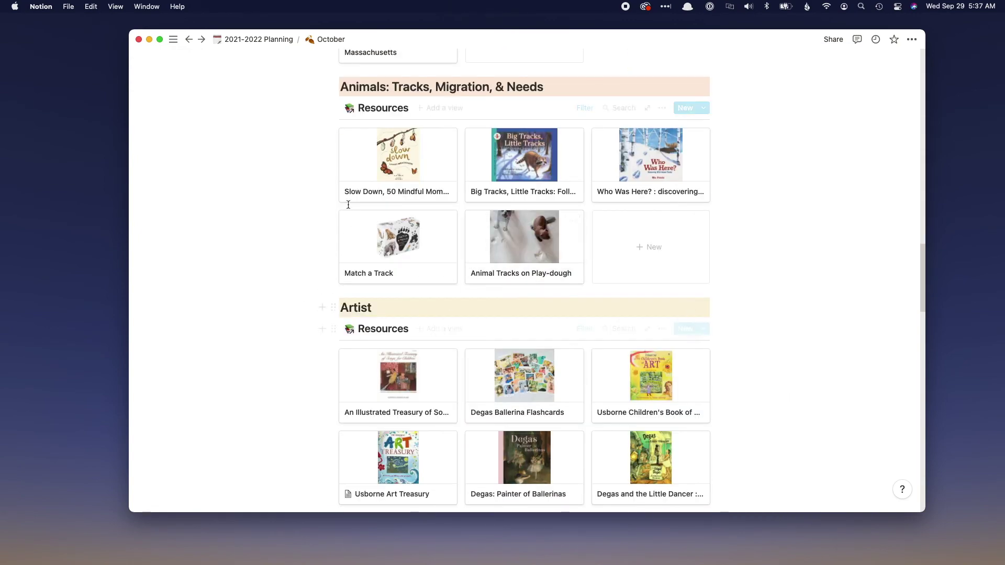
scroll(451, 272, "down", 2)
scroll(439, 296, "down", 14)
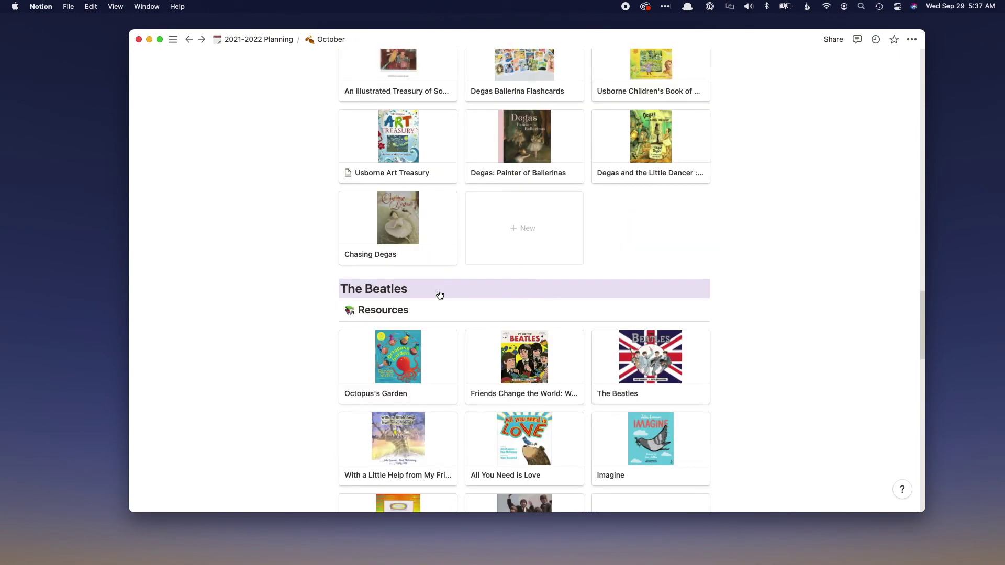
scroll(439, 291, "down", 5)
scroll(437, 293, "up", 20)
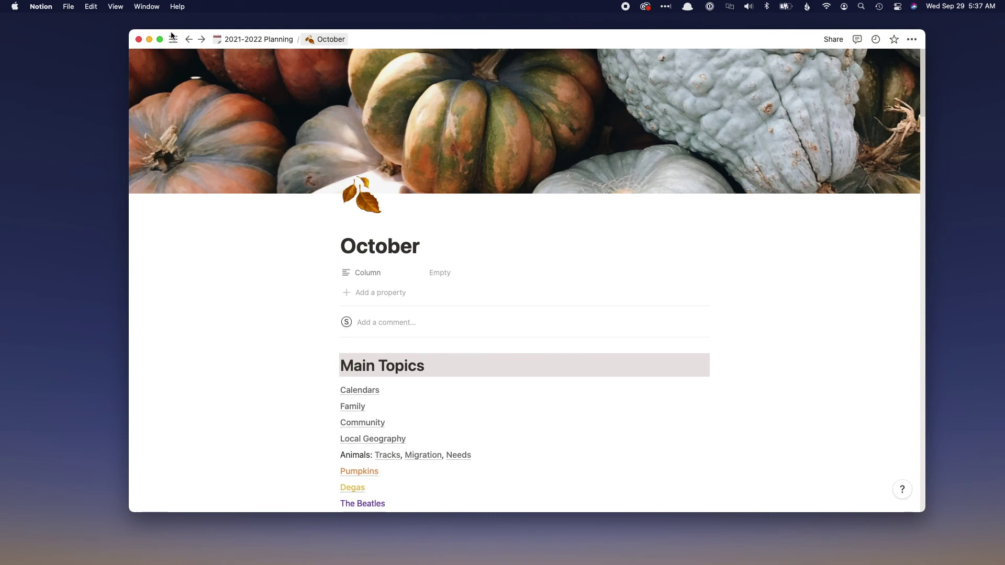
Leave the previously viewed entry and open the 2021-2022 Planning table from the October page.
left_click(189, 41)
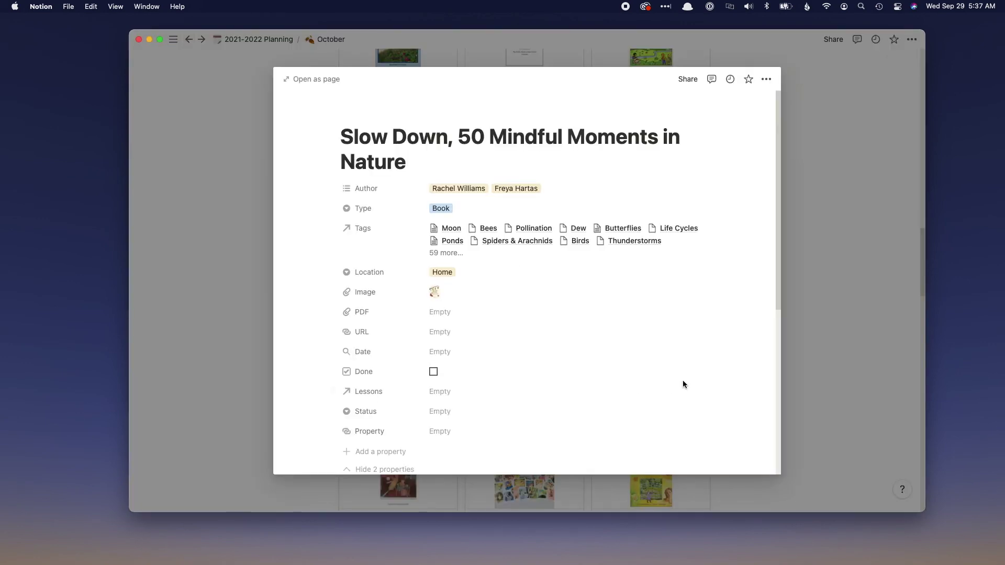
left_click(189, 41)
scroll(689, 277, "up", 10)
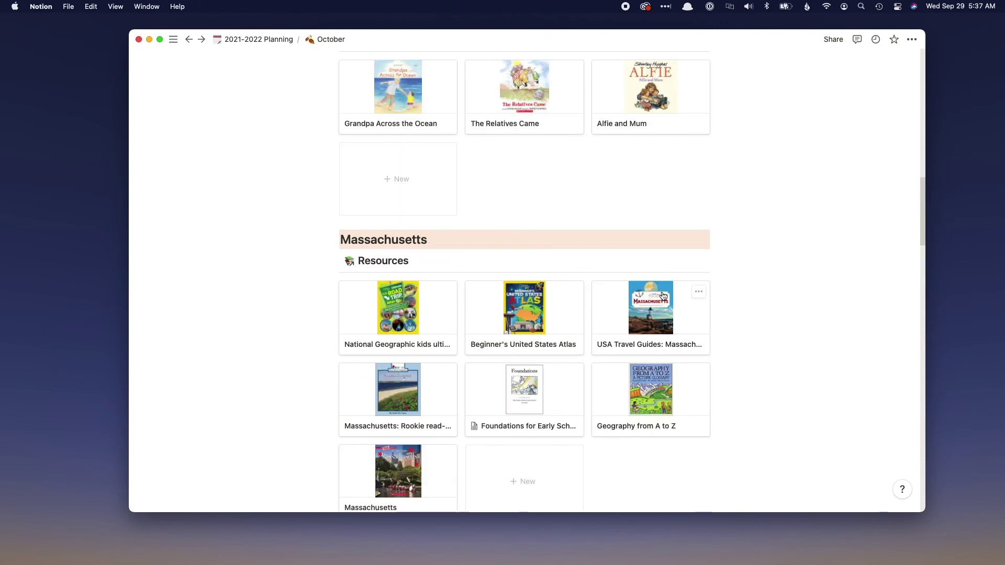
scroll(663, 296, "up", 10)
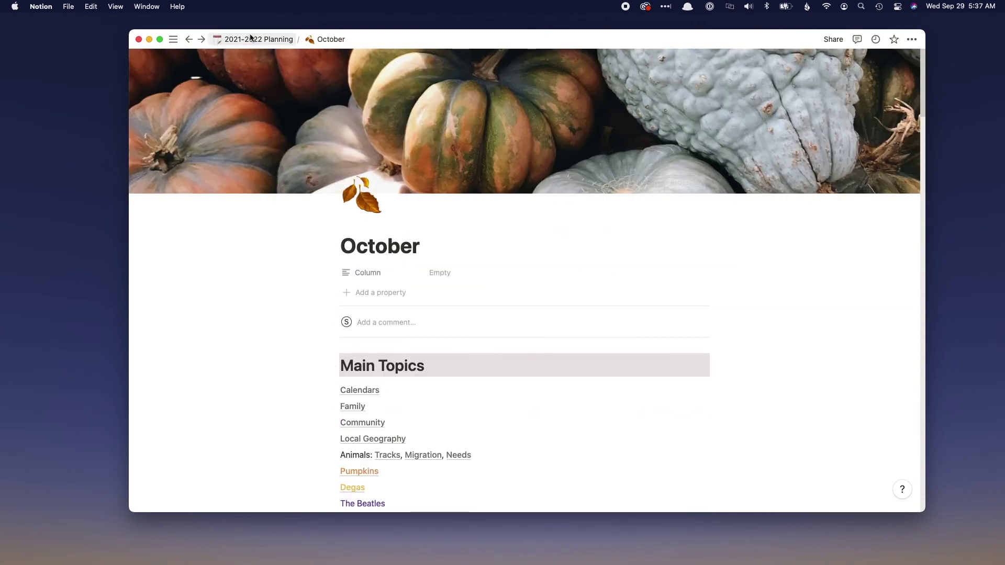
left_click(251, 39)
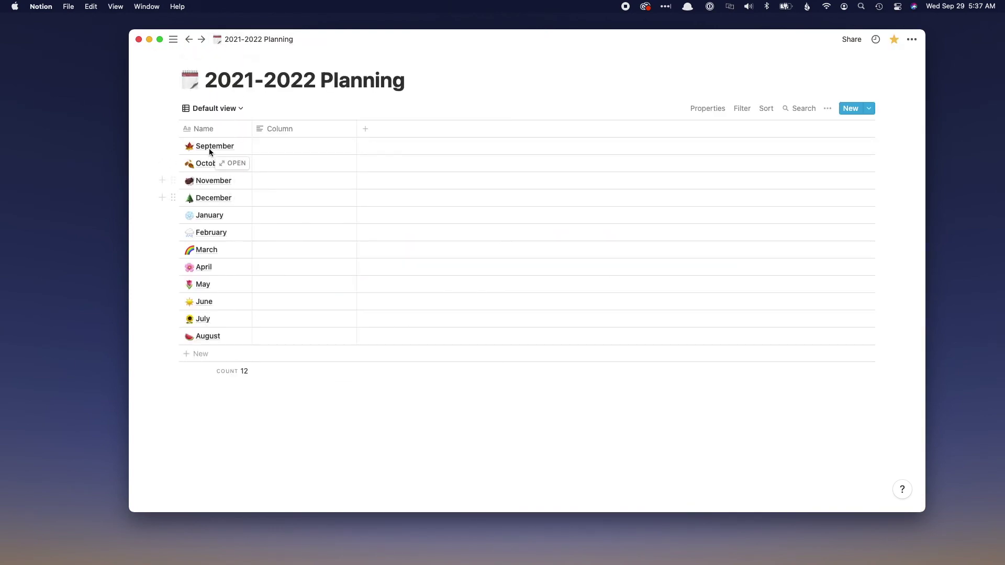
Open the November page from the planning table and apply the template with Main Topics and Morning Time sections.
left_click(202, 182)
key("Escape")
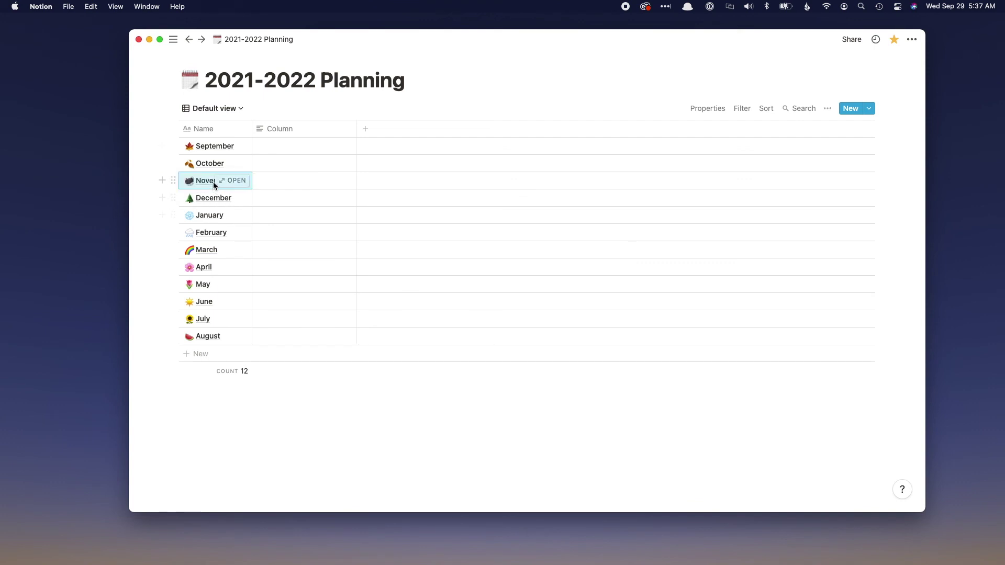
left_click(224, 180)
left_click(394, 383)
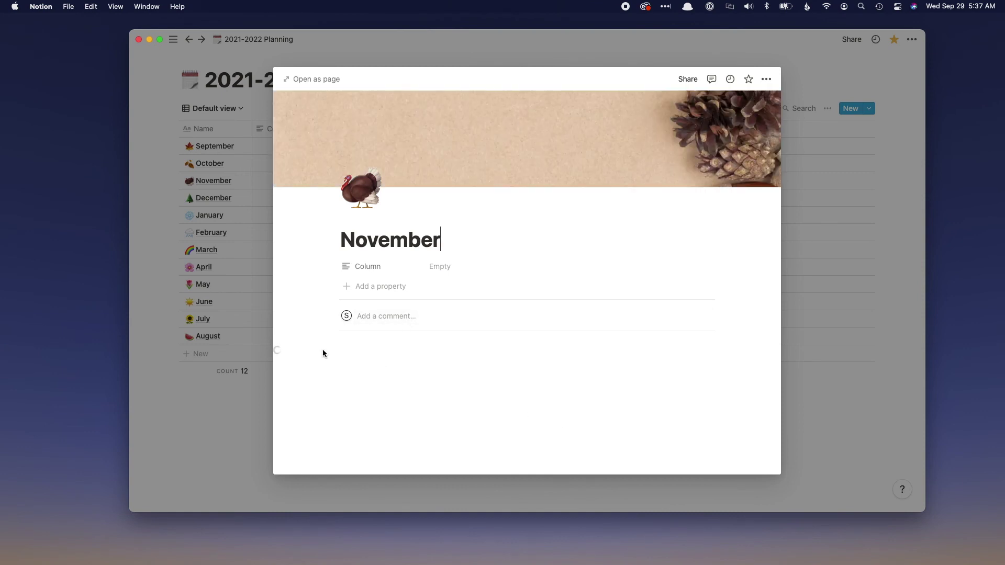
Review the November page's Topic gallery placeholders and place the cursor in the empty line under Main Topics.
scroll(633, 381, "down", 5)
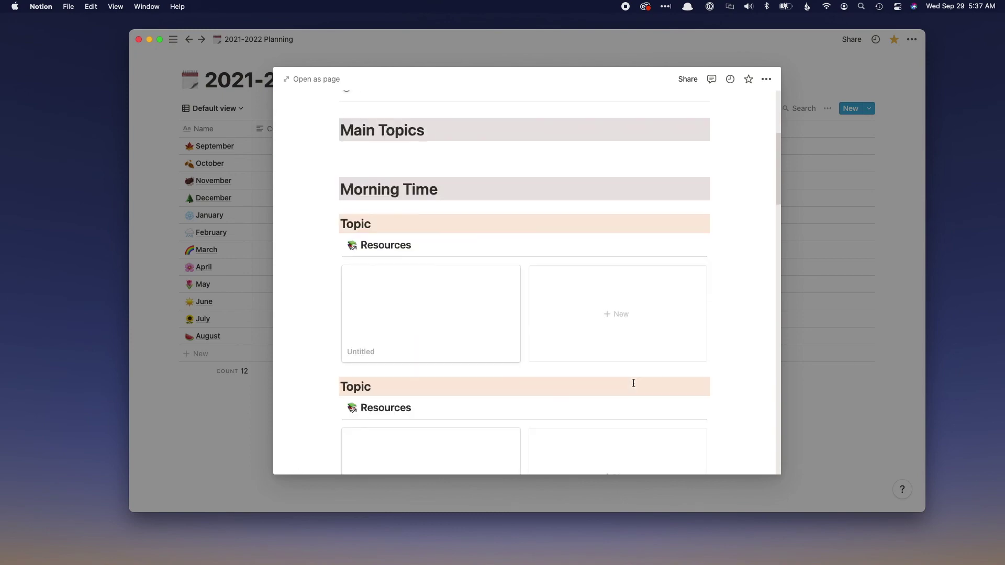
scroll(633, 384, "down", 5)
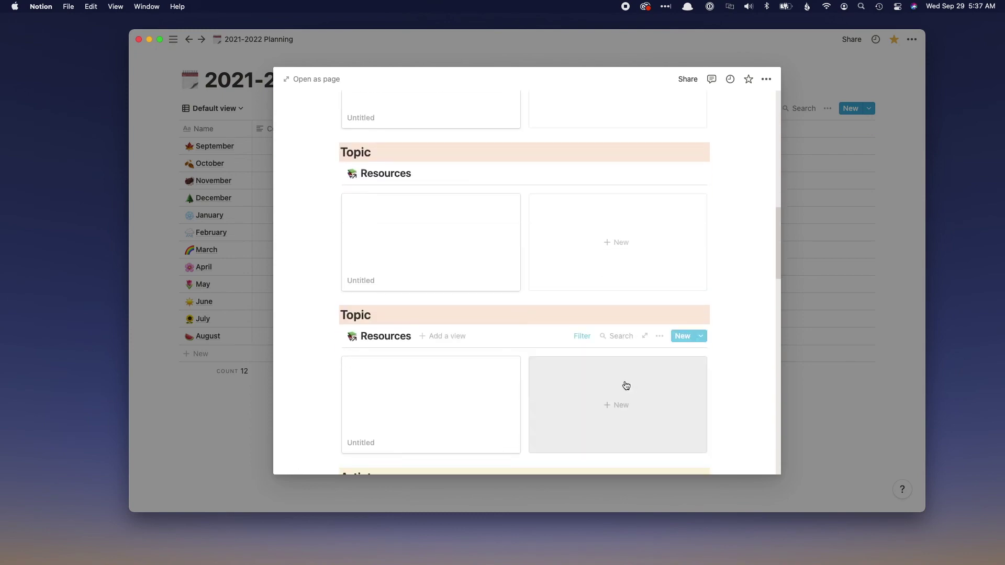
scroll(627, 386, "up", 10)
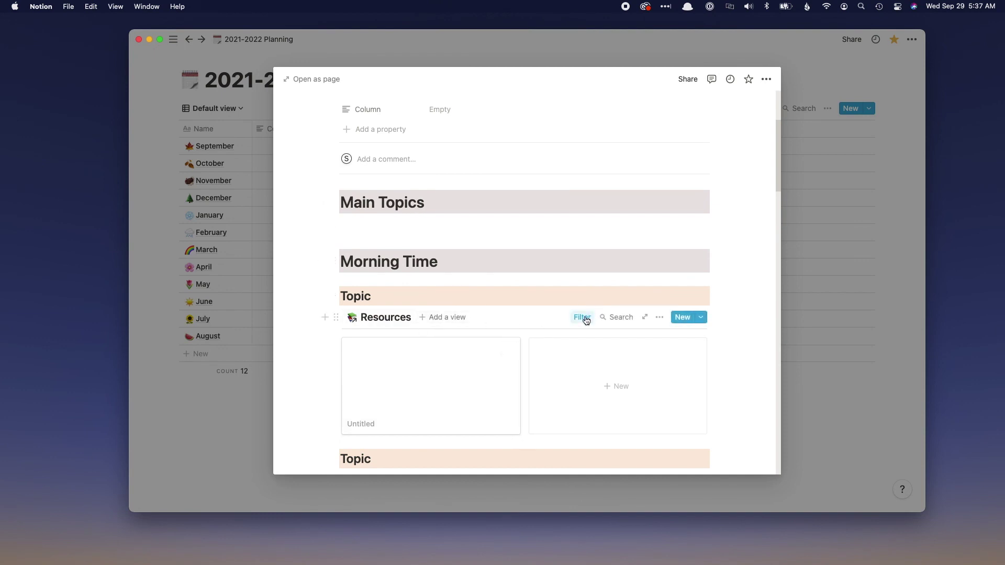
left_click(387, 223)
right_click(396, 224)
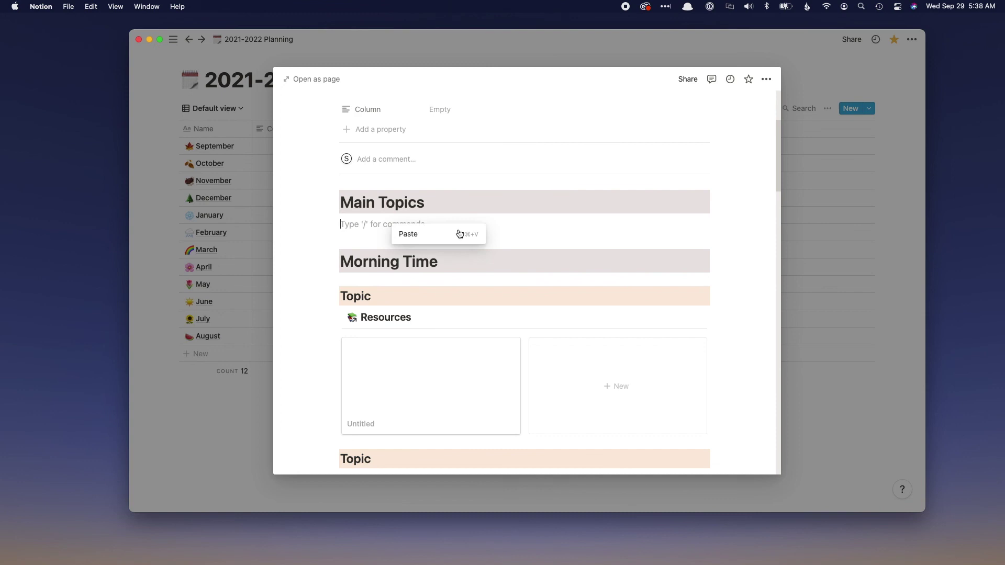
left_click(356, 228)
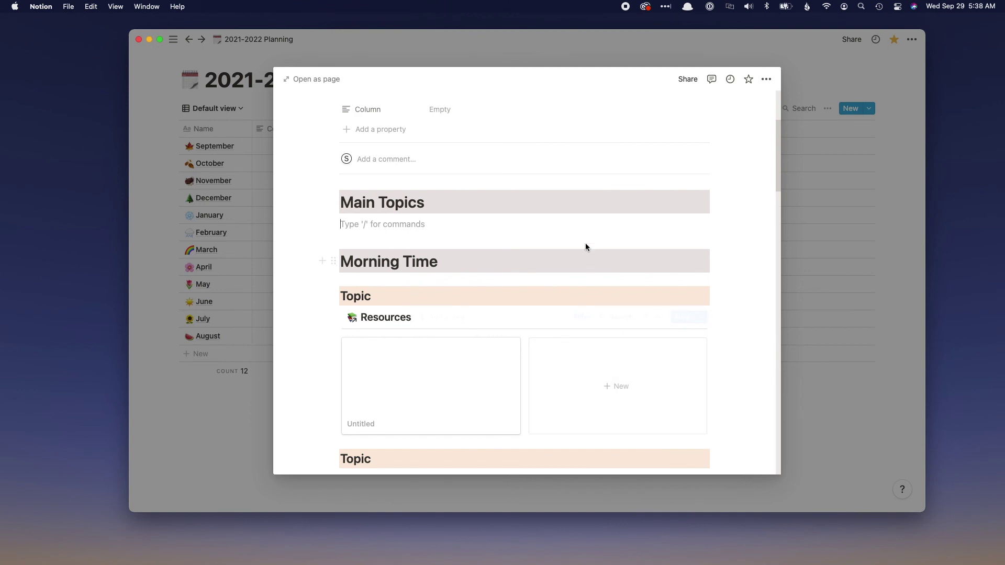
Close the November page, return to the October page and open the Homeschool Dashboard.
left_click(331, 41)
left_click(186, 39)
left_click(187, 39)
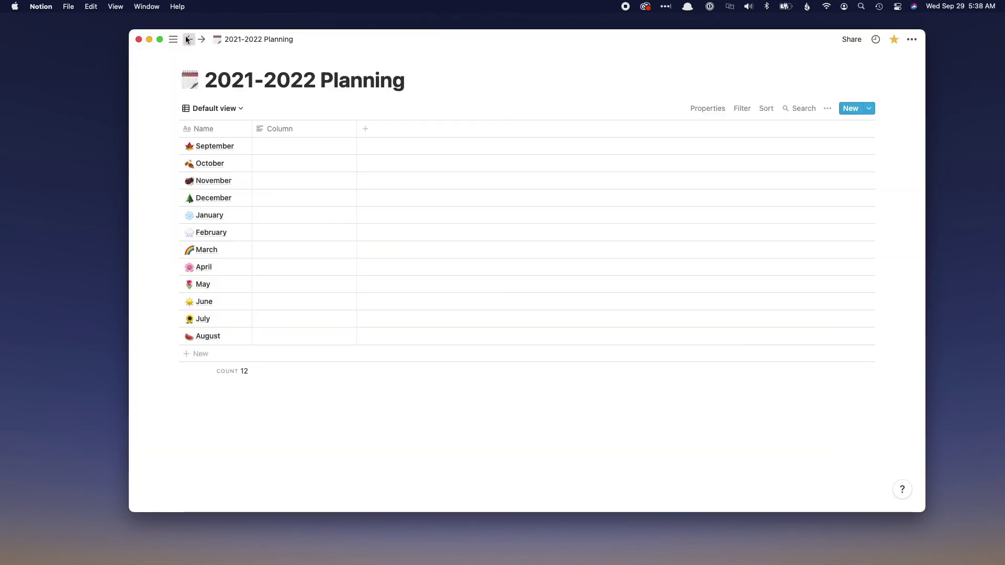
left_click(187, 39)
mouse_move(173, 40)
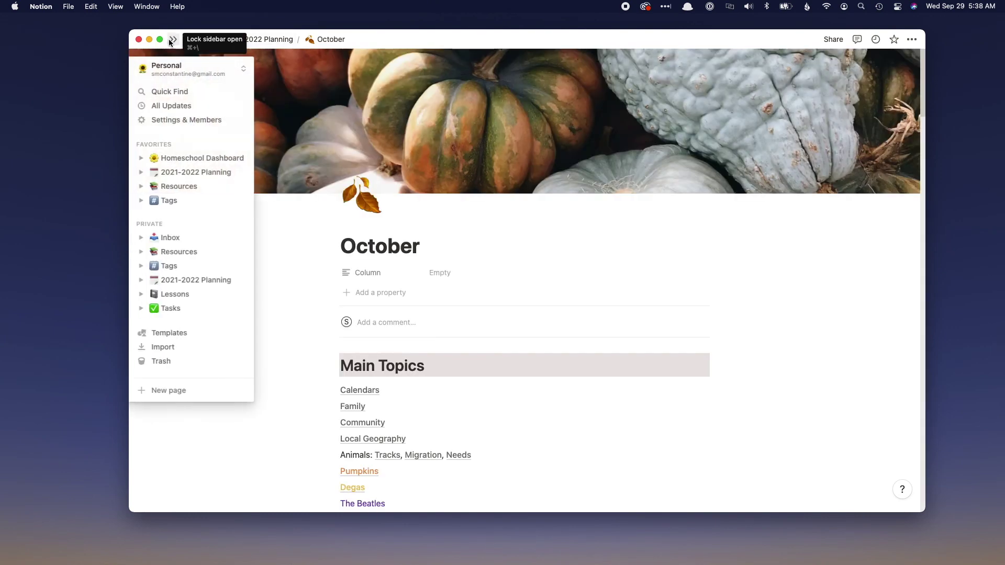
left_click(165, 158)
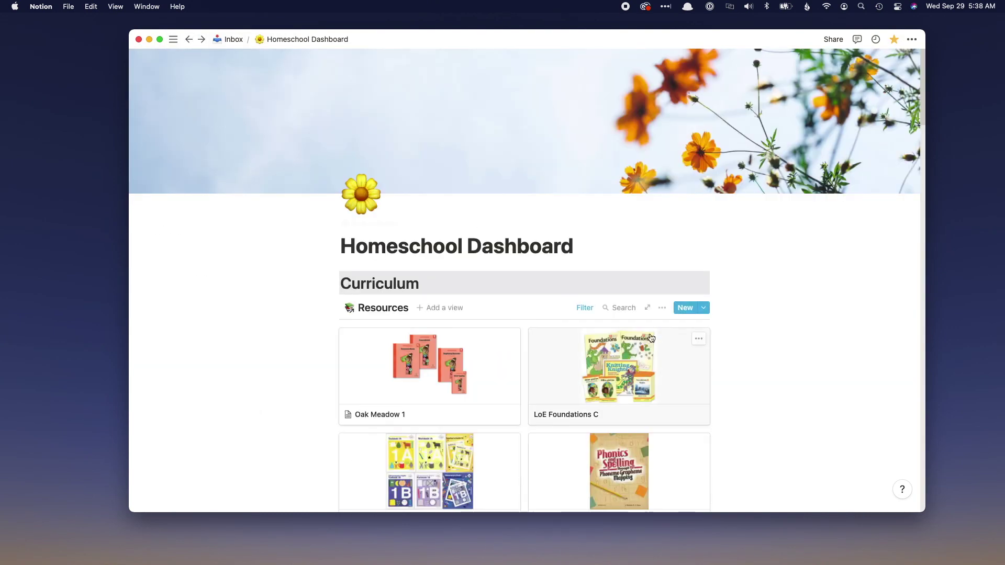
Examine the Homeschool Dashboard's Curriculum gallery and its topic lists for each month of the year.
scroll(650, 388, "down", 20)
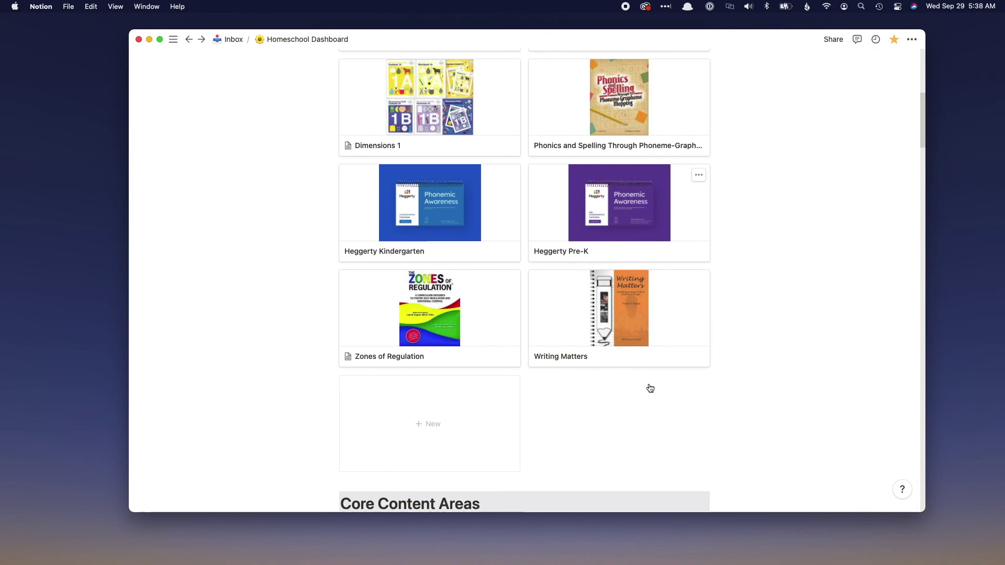
scroll(650, 383, "down", 10)
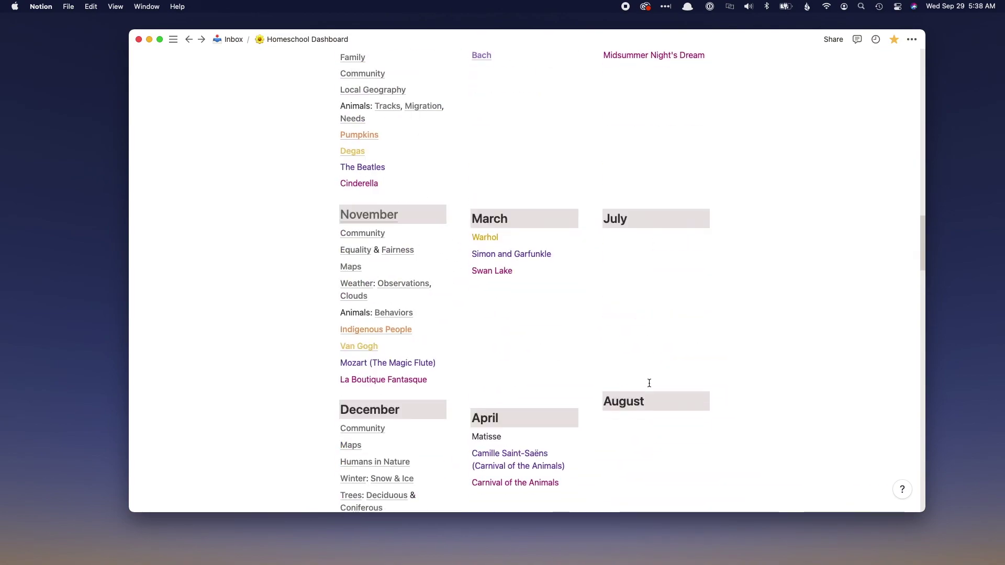
scroll(649, 383, "up", 3)
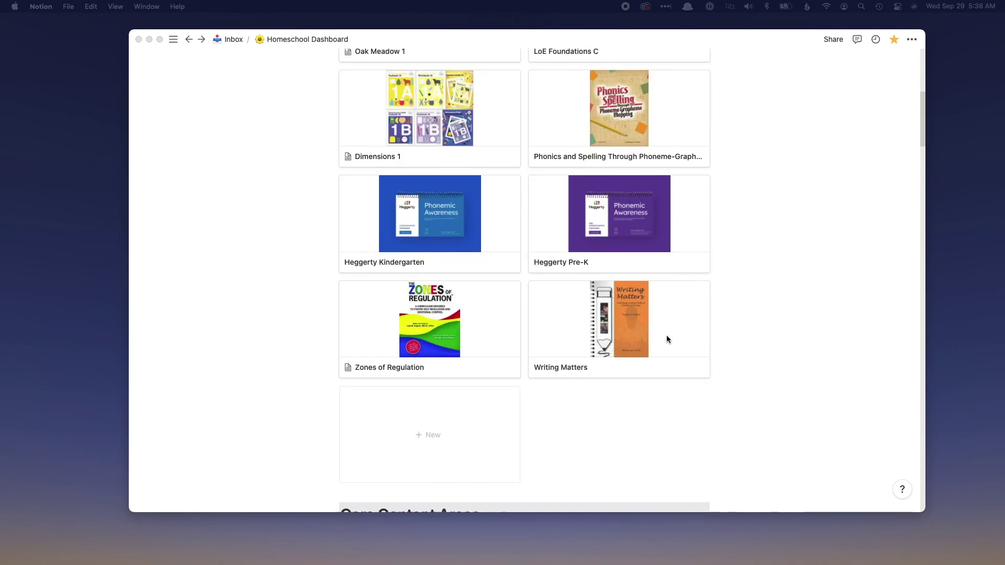
scroll(667, 336, "down", 10)
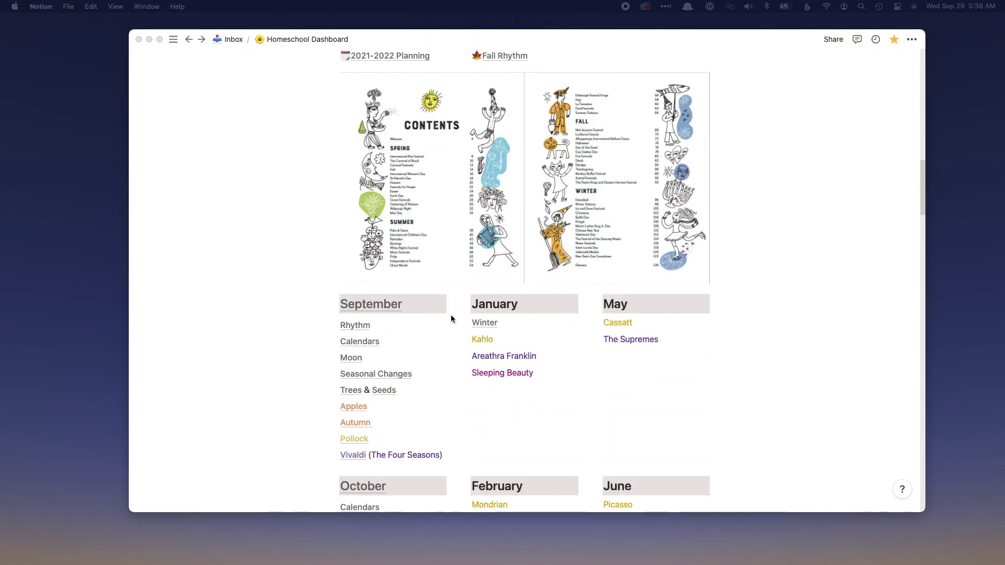
scroll(414, 340, "up", 1)
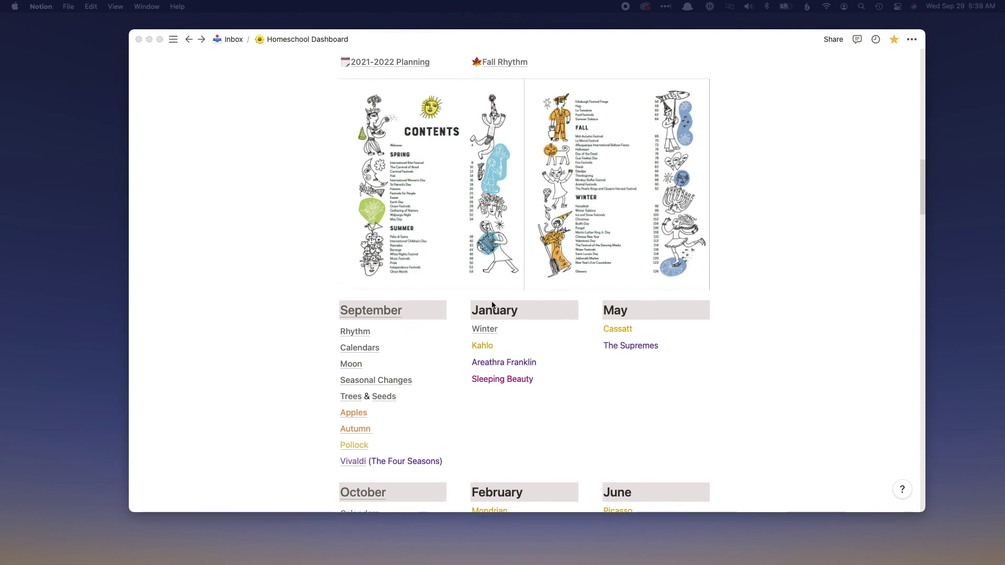
scroll(586, 471, "down", 5)
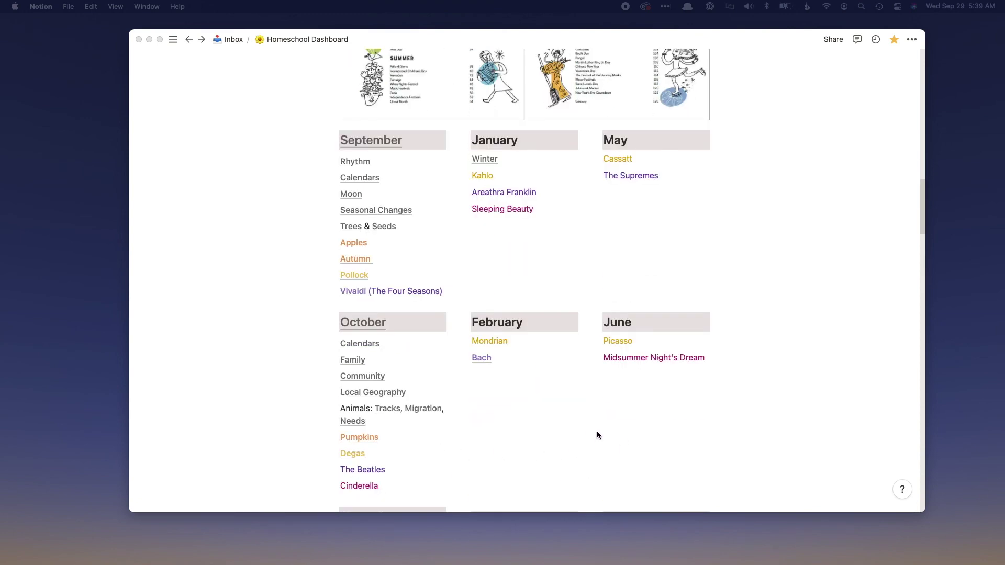
Review the dashboard's Year-at-a-Glance month lists from September through August, along with the Core Content Areas and Curriculum resources above them.
scroll(599, 436, "down", 12)
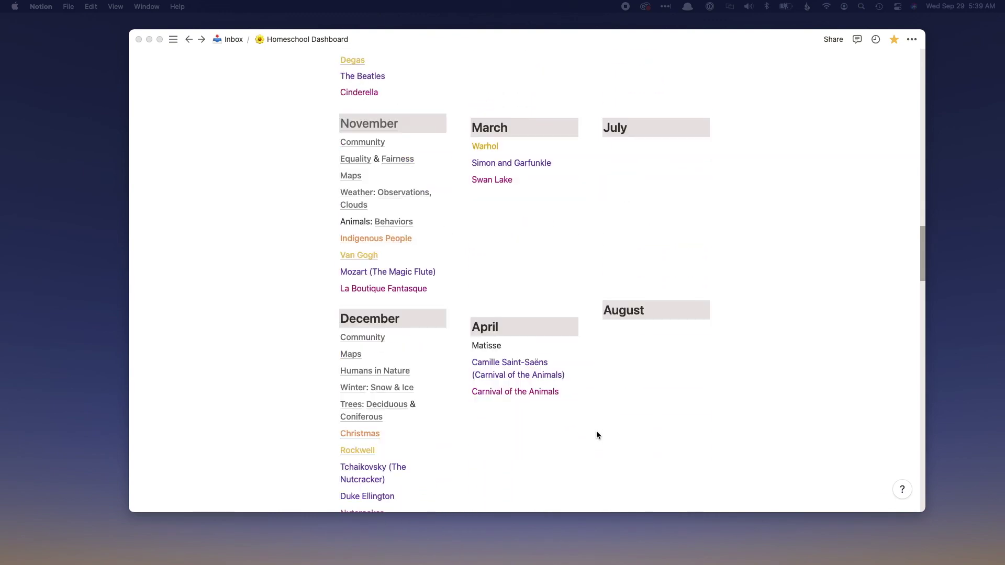
scroll(597, 435, "down", 2)
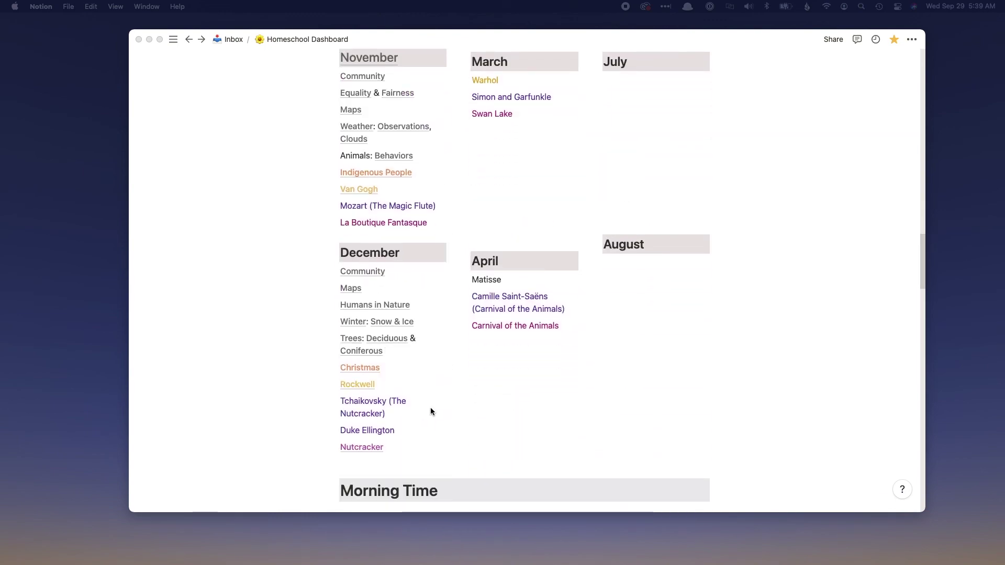
scroll(431, 411, "up", 10)
scroll(432, 411, "up", 5)
scroll(431, 411, "up", 2)
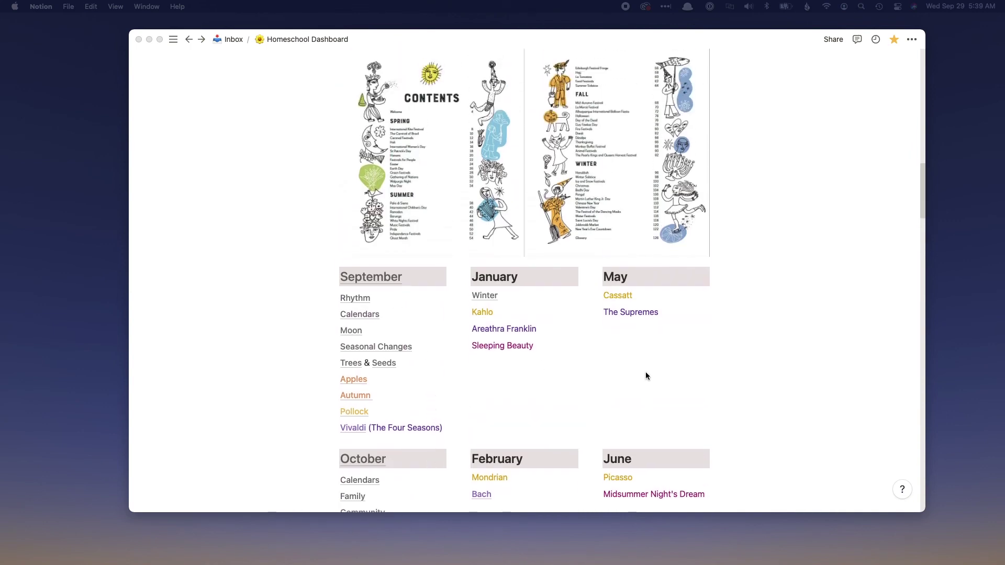
scroll(519, 408, "up", 12)
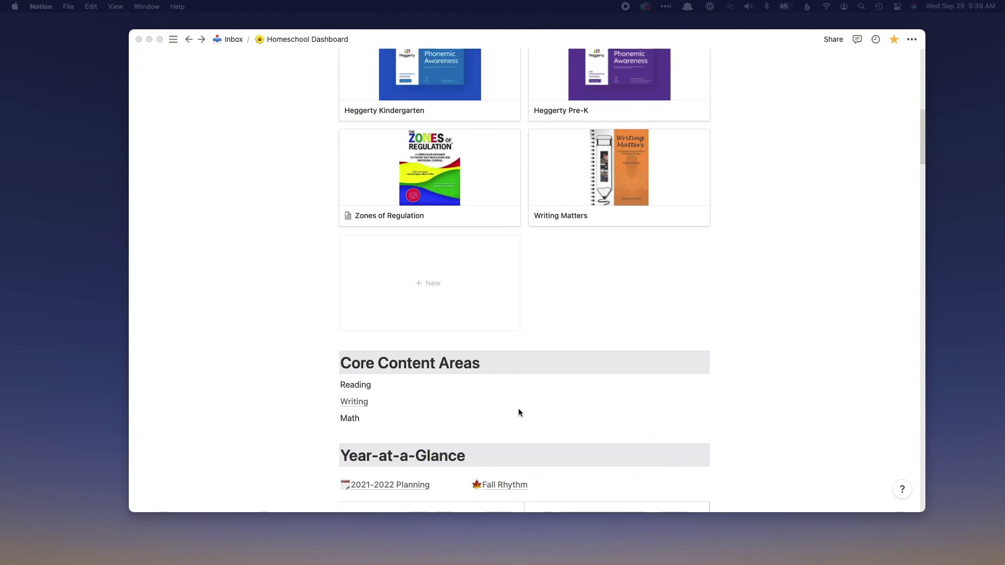
scroll(518, 412, "up", 6)
scroll(519, 412, "up", 8)
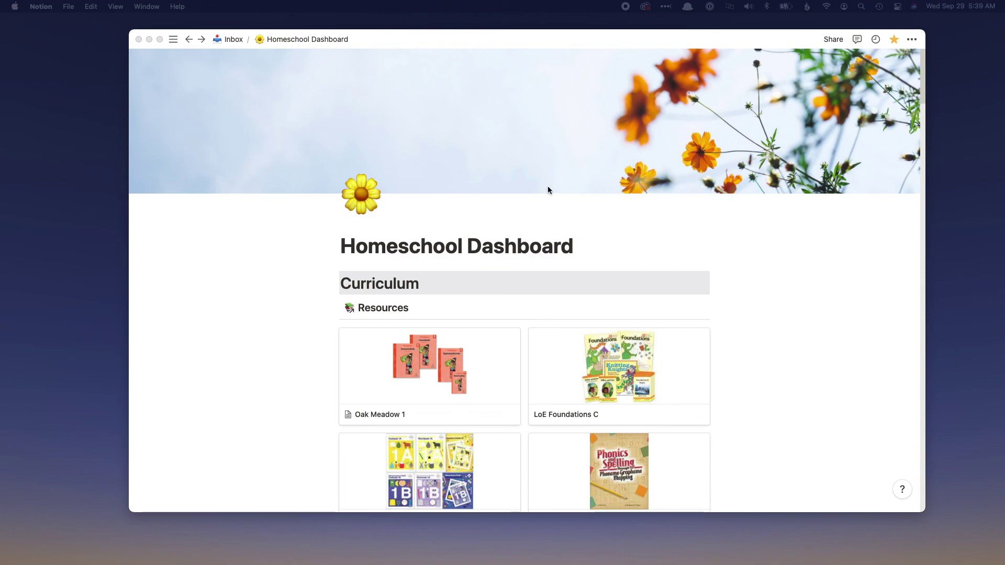
scroll(778, 325, "down", 17)
scroll(775, 325, "down", 5)
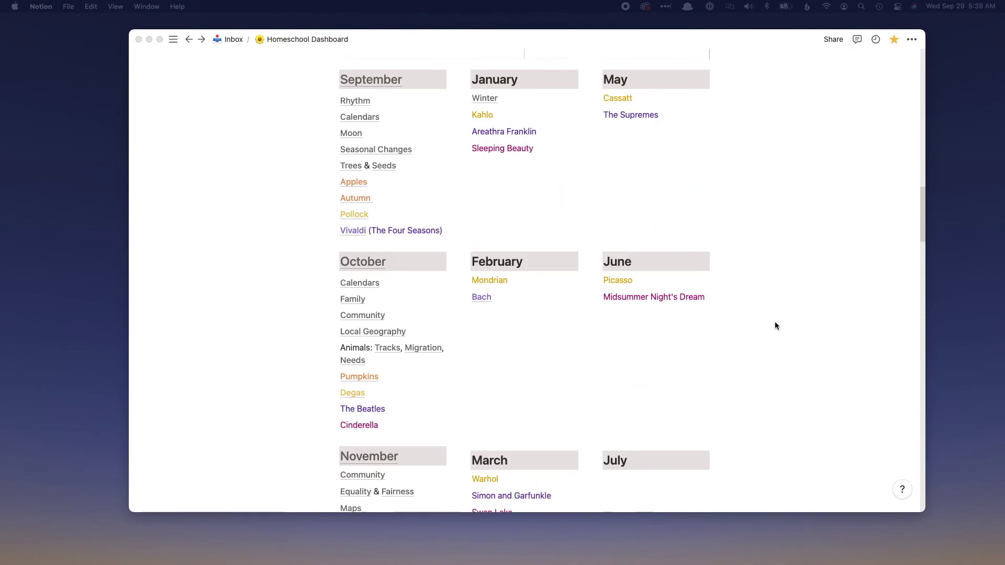
scroll(675, 303, "down", 5)
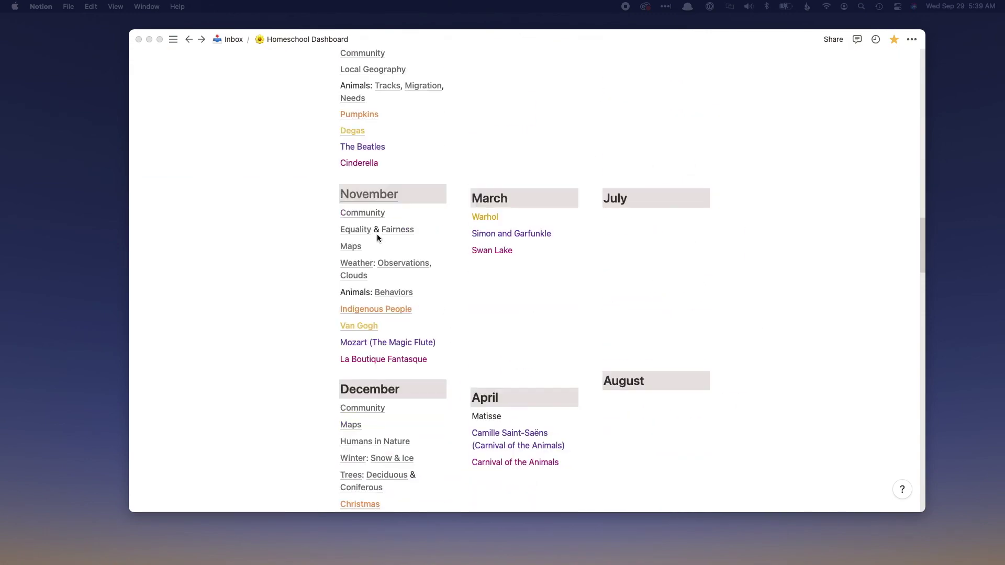
scroll(543, 403, "up", 20)
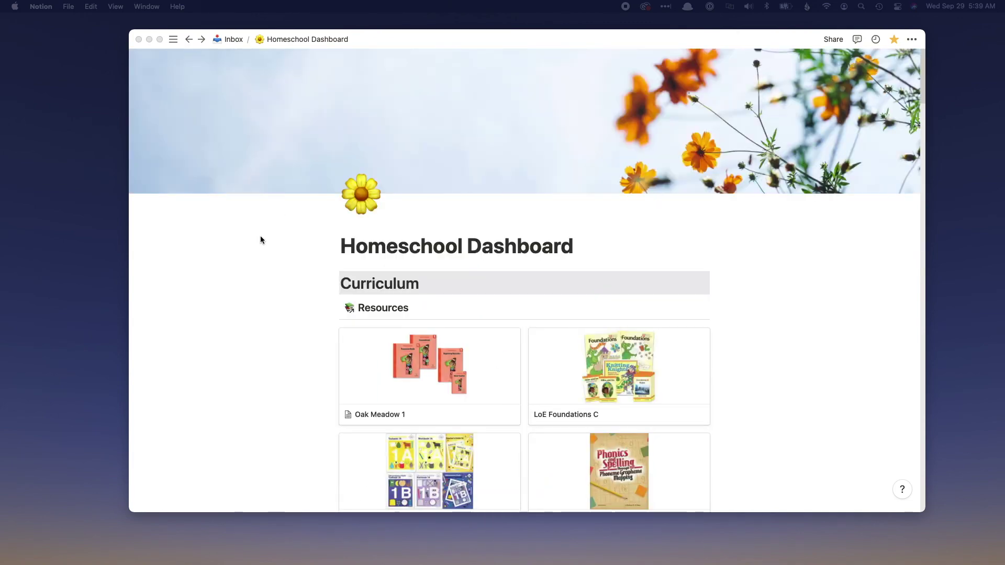